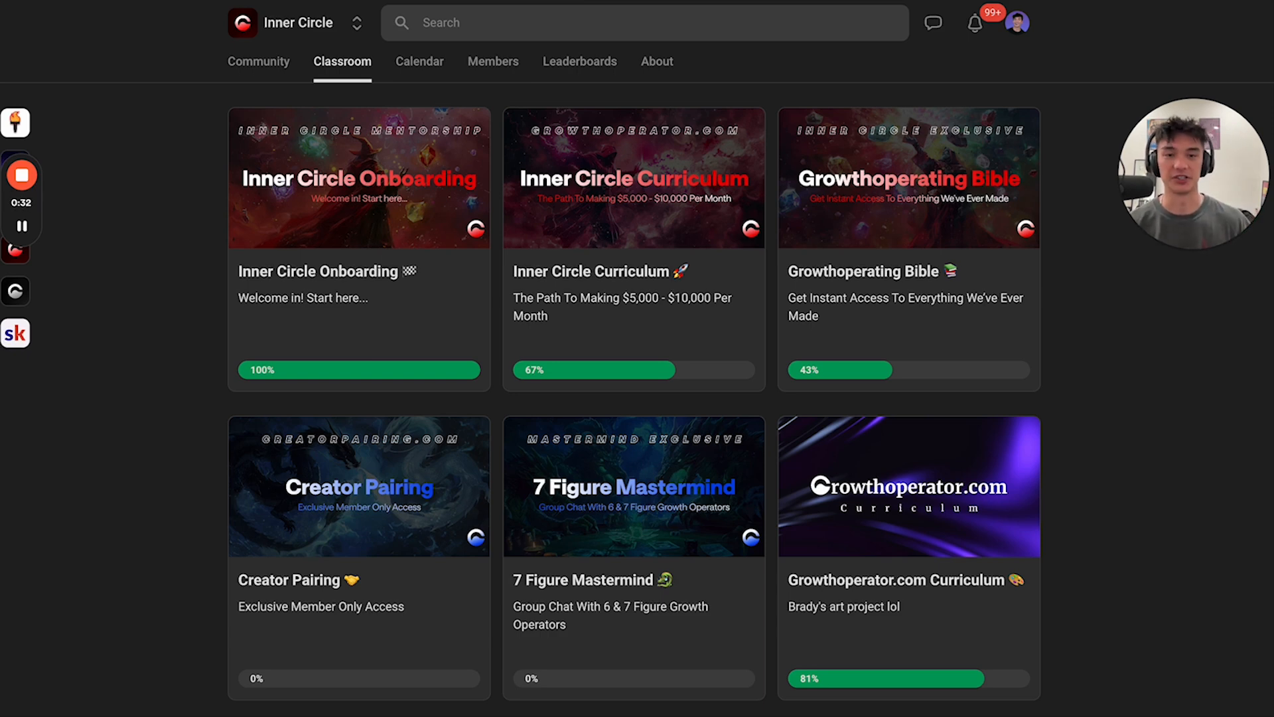
# Step: Open the Midjourney homepage in a new browser tab beside the subscription plan comparison page
pyautogui.hotkey('ctrl', 'Tab')
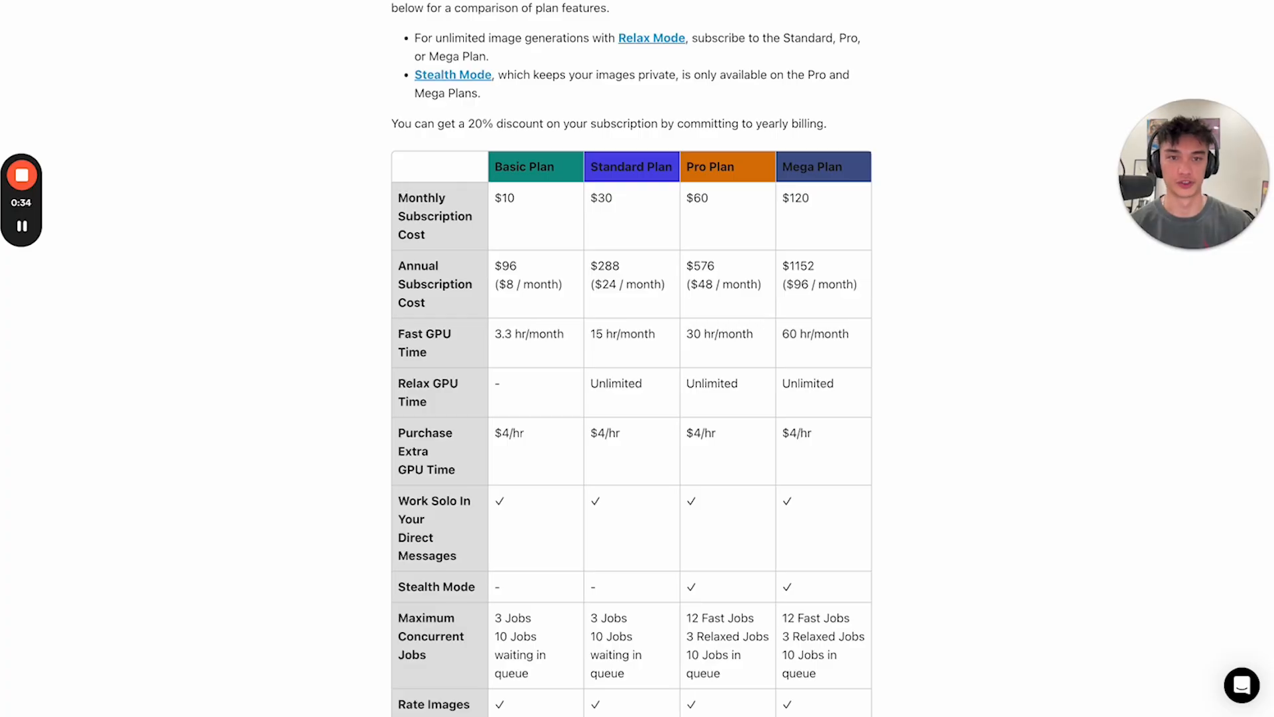
pyautogui.press('super+t')
pyautogui.write('mid')
pyautogui.press('Return')
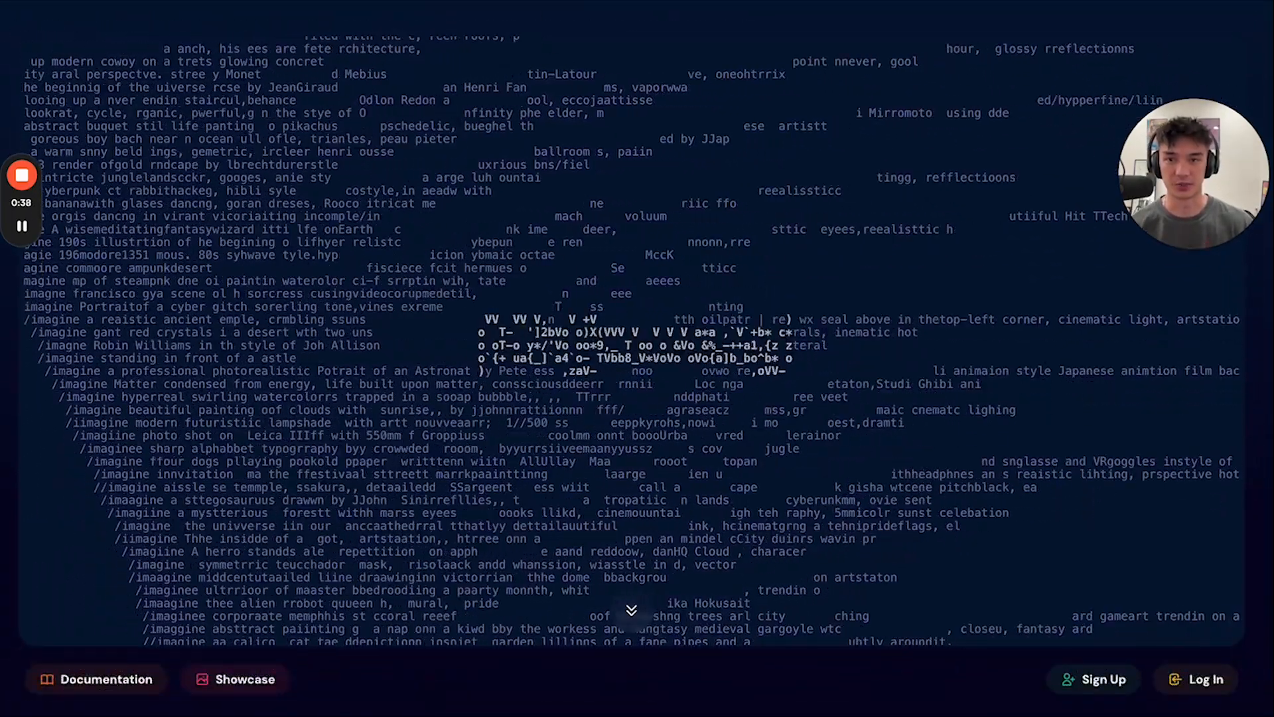
# Step: Check the Basic Plan's monthly cost in the Midjourney plan comparison table, and return to the Midjourney homepage
pyautogui.hotkey('ctrl', 'shift', 'Tab')
pyautogui.moveTo(495, 198); pyautogui.dragTo(517, 199)
pyautogui.click(523, 229)
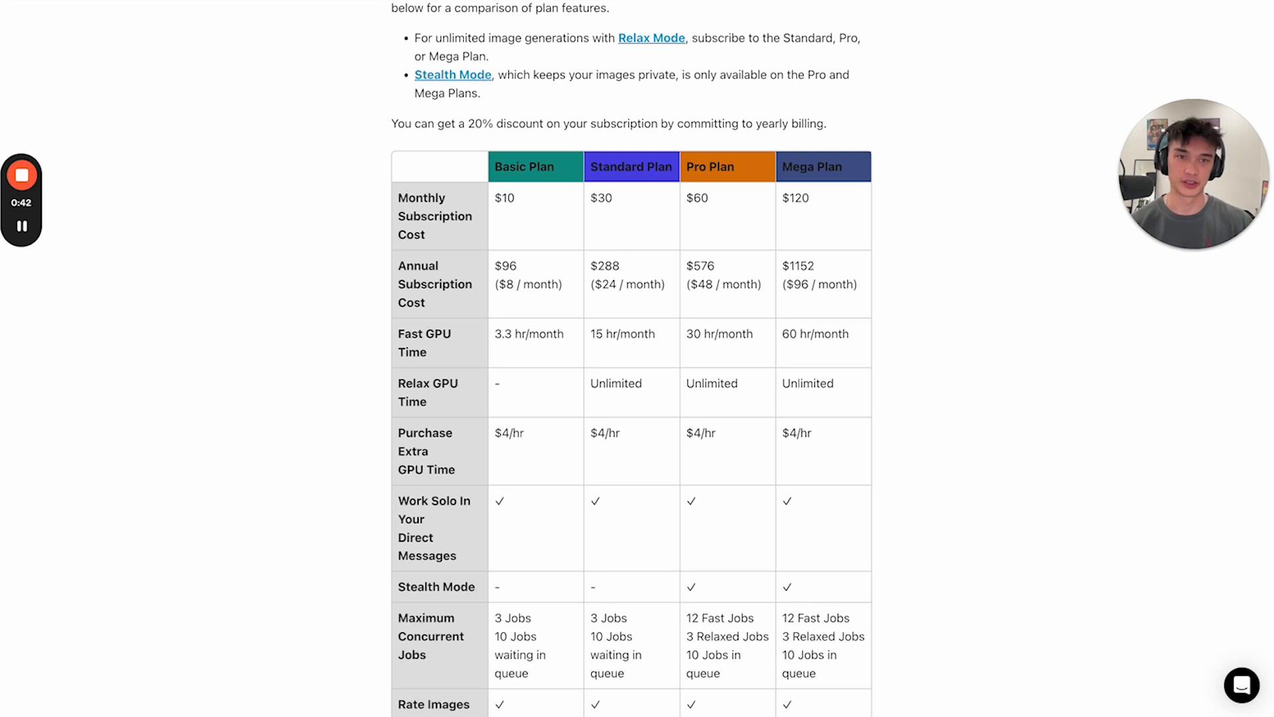
pyautogui.hotkey('ctrl', 'Tab')
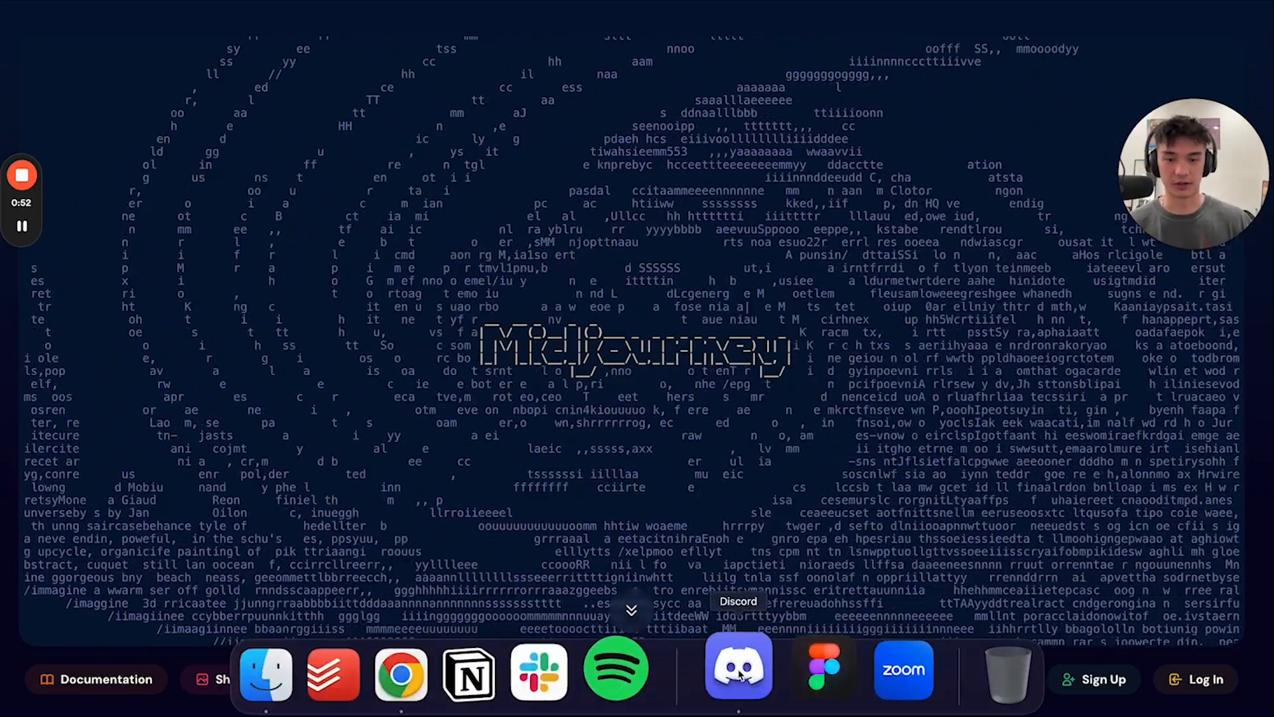
# Step: Switch to Discord and review the earlier wizard image generations in the Midjourney Bot conversation
pyautogui.click(734, 666)
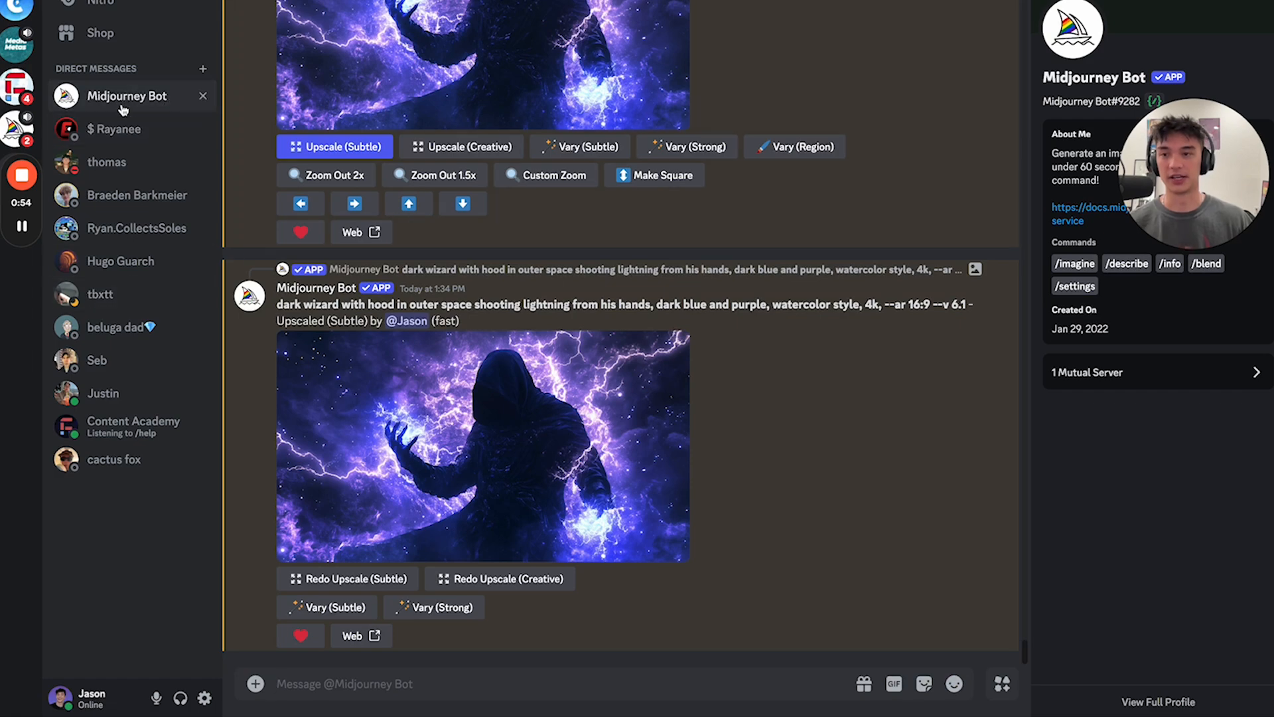
pyautogui.scroll(16, 507, 290)
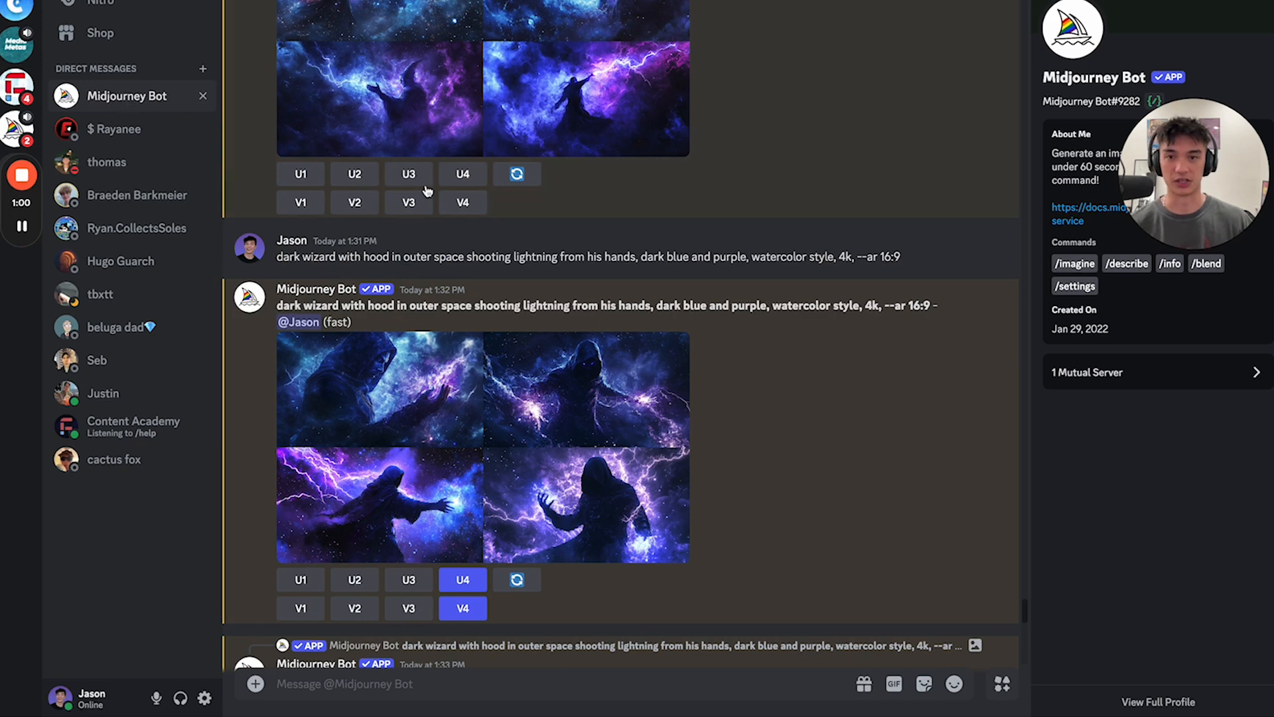
pyautogui.scroll(7, 521, 256)
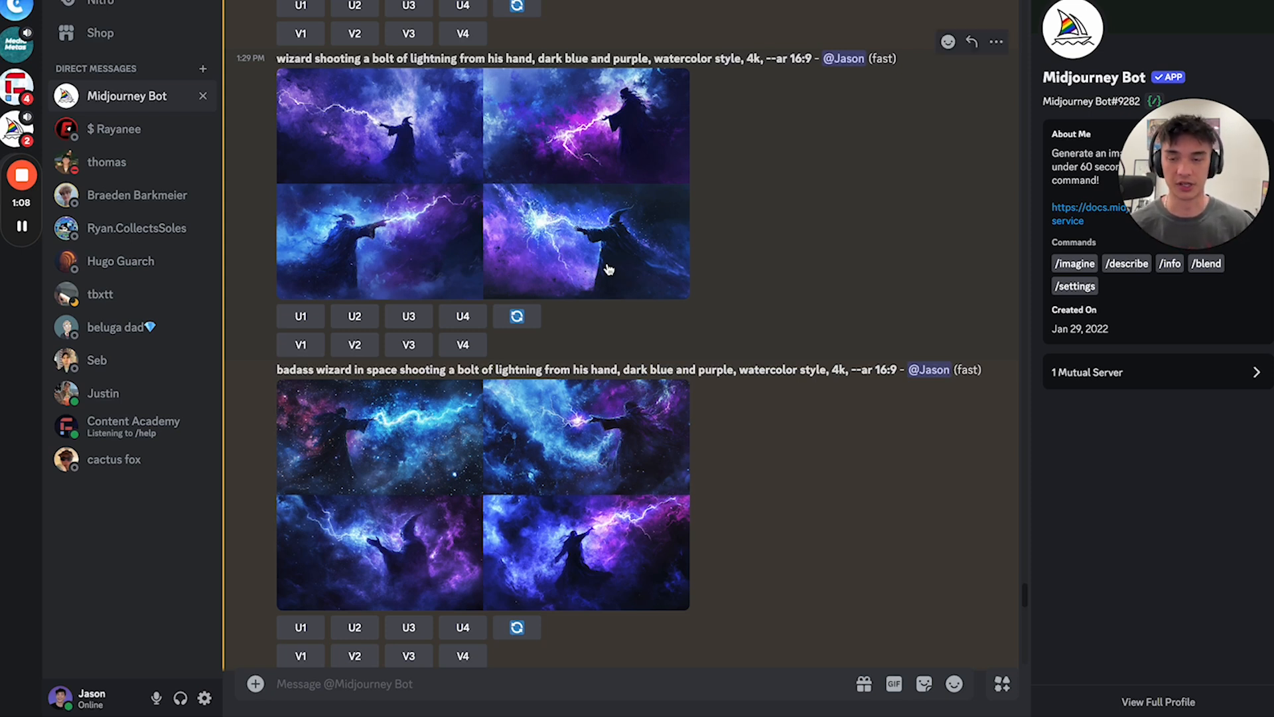
# Step: View the course covers on the Inner Circle Classroom page in the browser, and return to the Midjourney Bot chat in Discord
pyautogui.hotkey('ctrl', 'Tab')
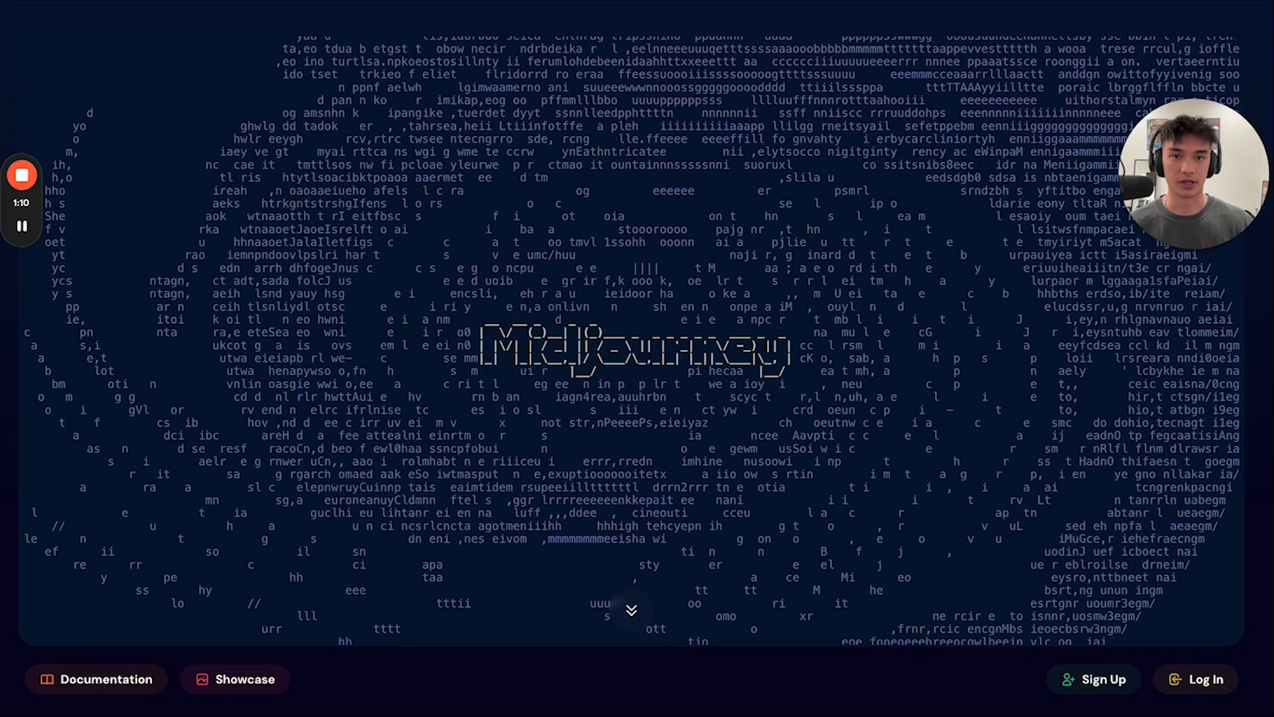
pyautogui.hotkey('ctrl', 'Tab')
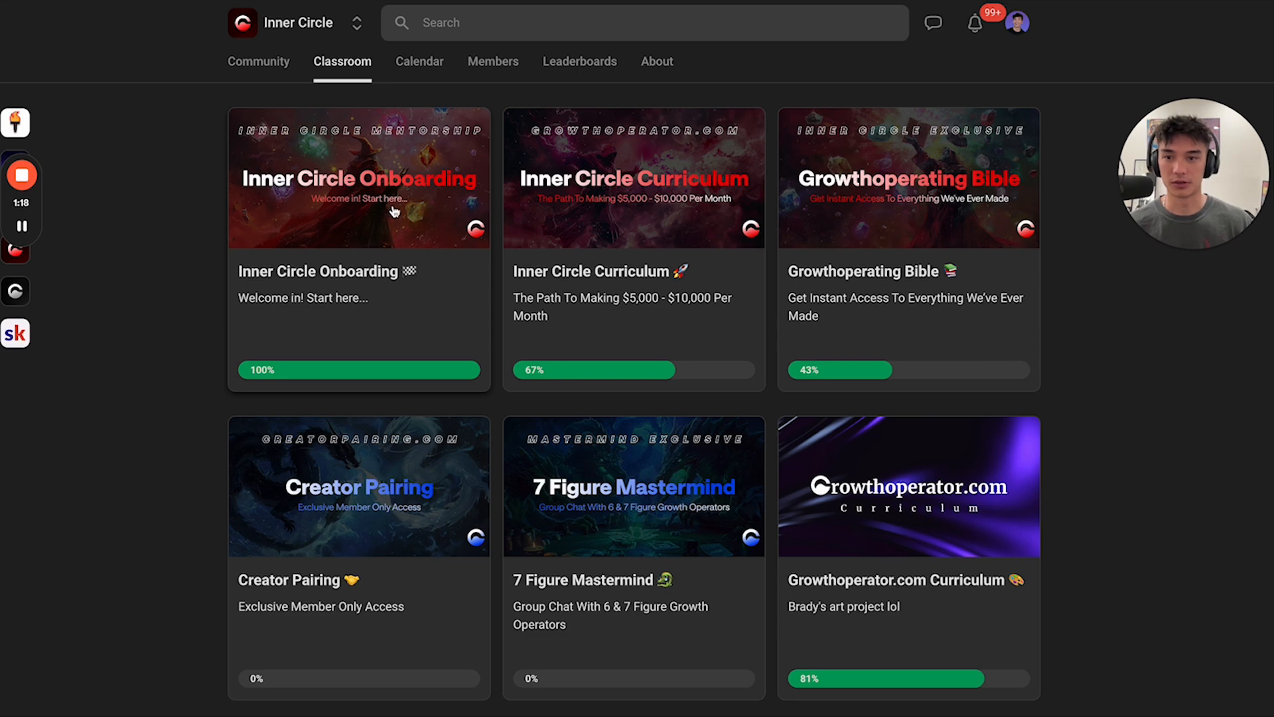
pyautogui.press('super+Tab')
# Step: Copy the prompt from "dark wizard with hood in outer space" through "--ar 16:9" out of the Midjourney Bot's four-image result message
pyautogui.scroll(-10, 647, 315)
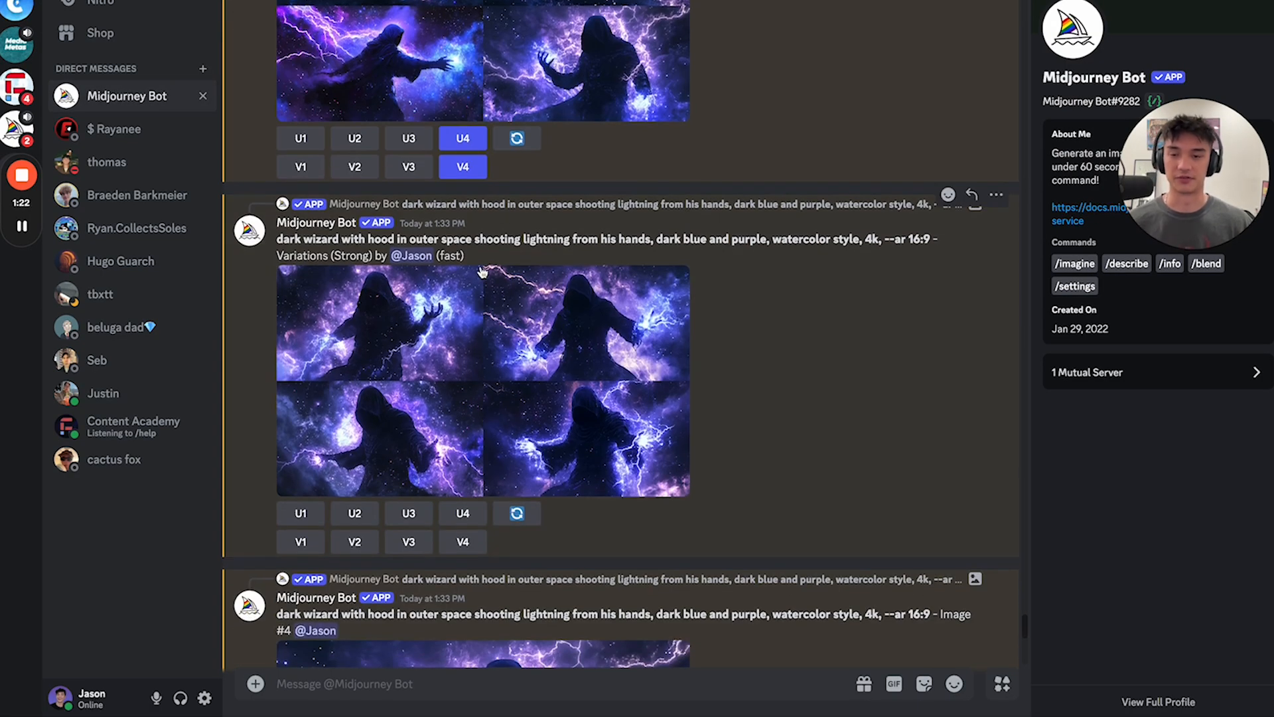
pyautogui.scroll(-5, 584, 287)
pyautogui.scroll(10, 584, 286)
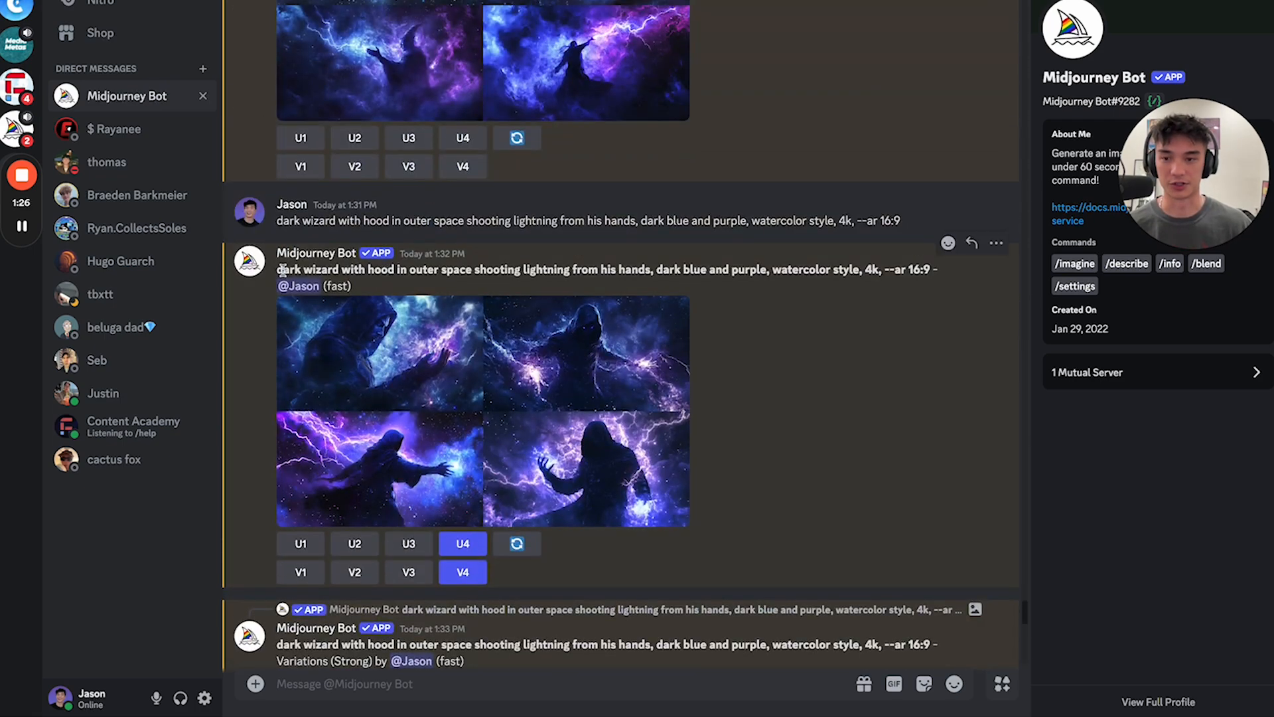
pyautogui.moveTo(279, 270); pyautogui.dragTo(928, 275)
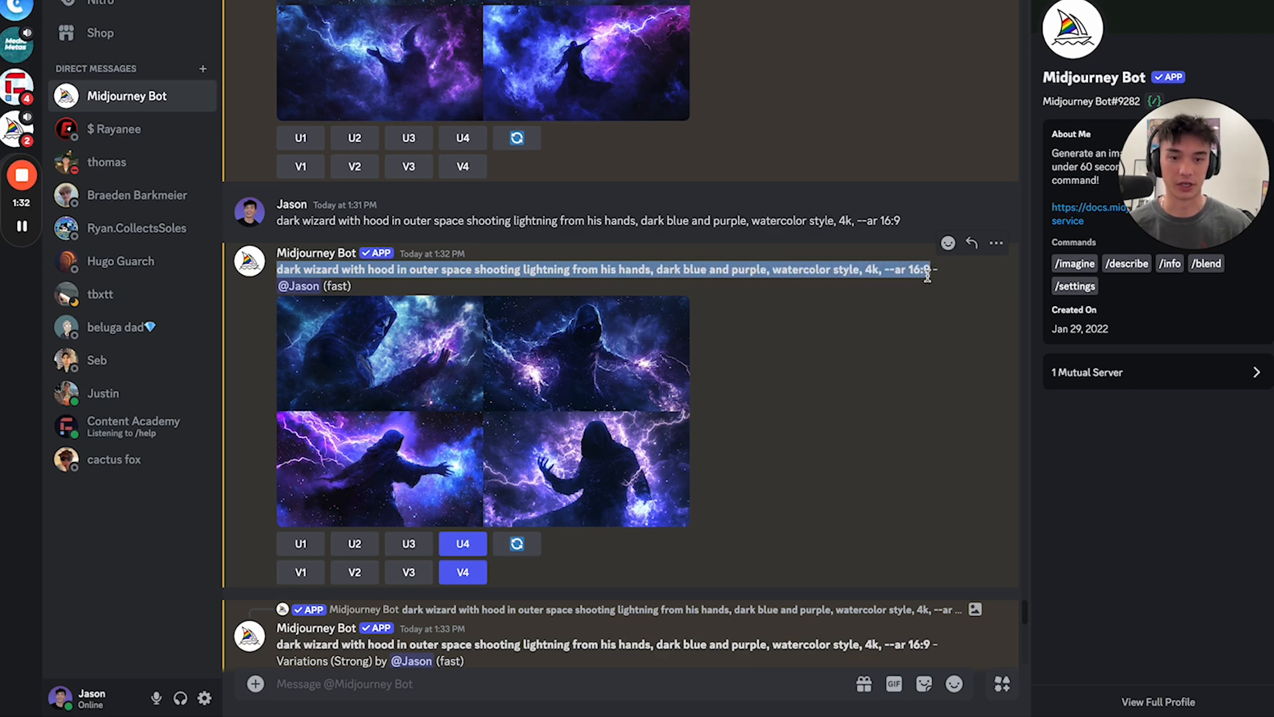
pyautogui.rightClick(829, 269)
pyautogui.click(837, 290)
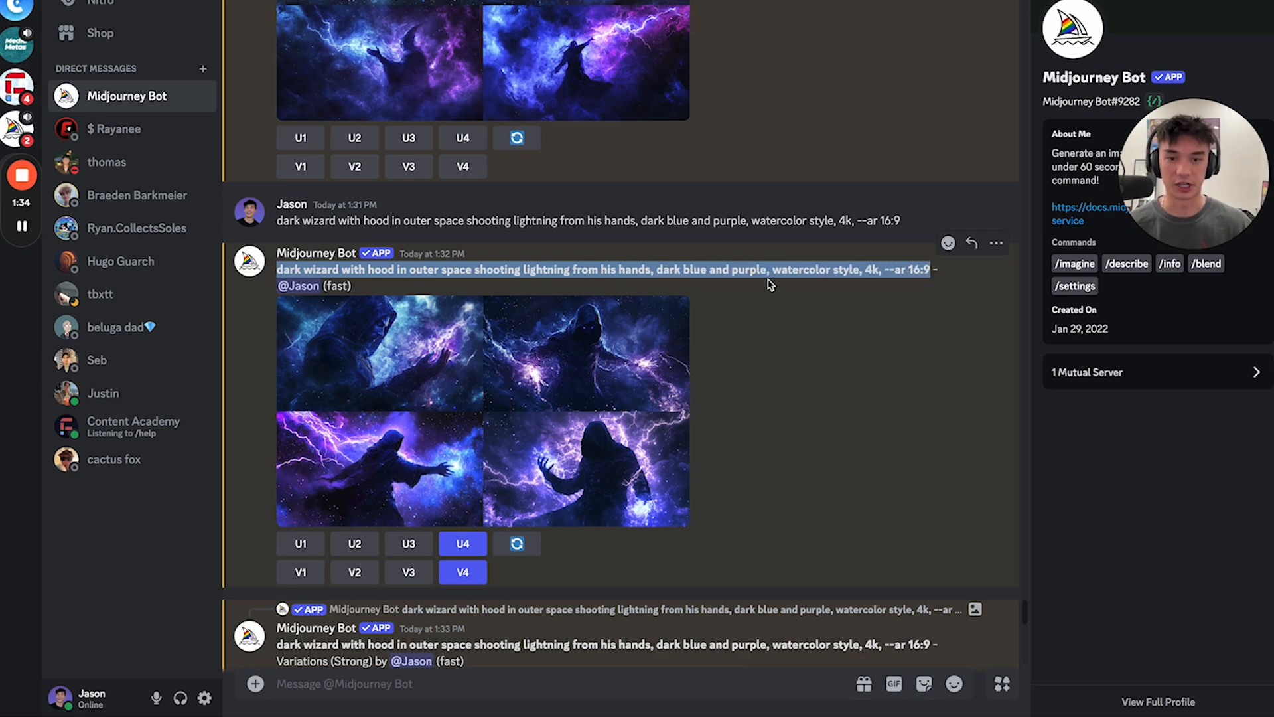
# Step: Start an /imagine command in the Midjourney Bot chat and fill its prompt with the copied dark wizard text
pyautogui.scroll(-10, 684, 271)
pyautogui.scroll(-5, 684, 271)
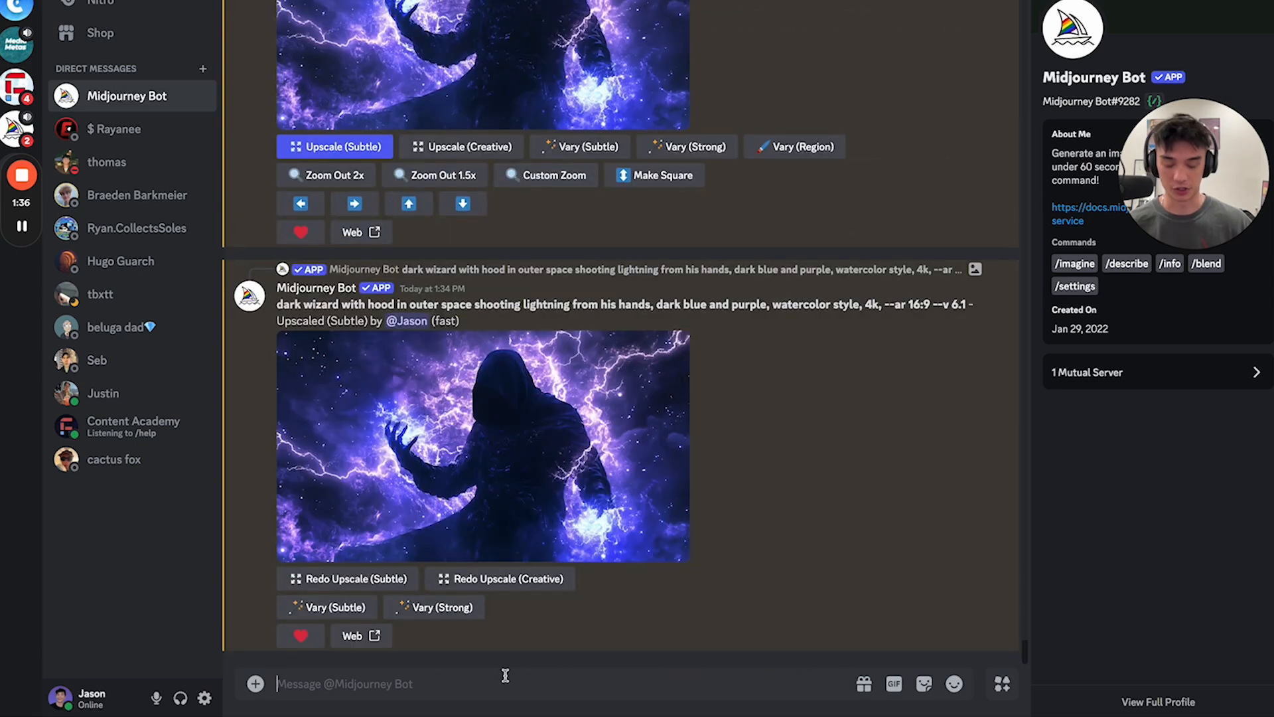
pyautogui.write('/imgga')
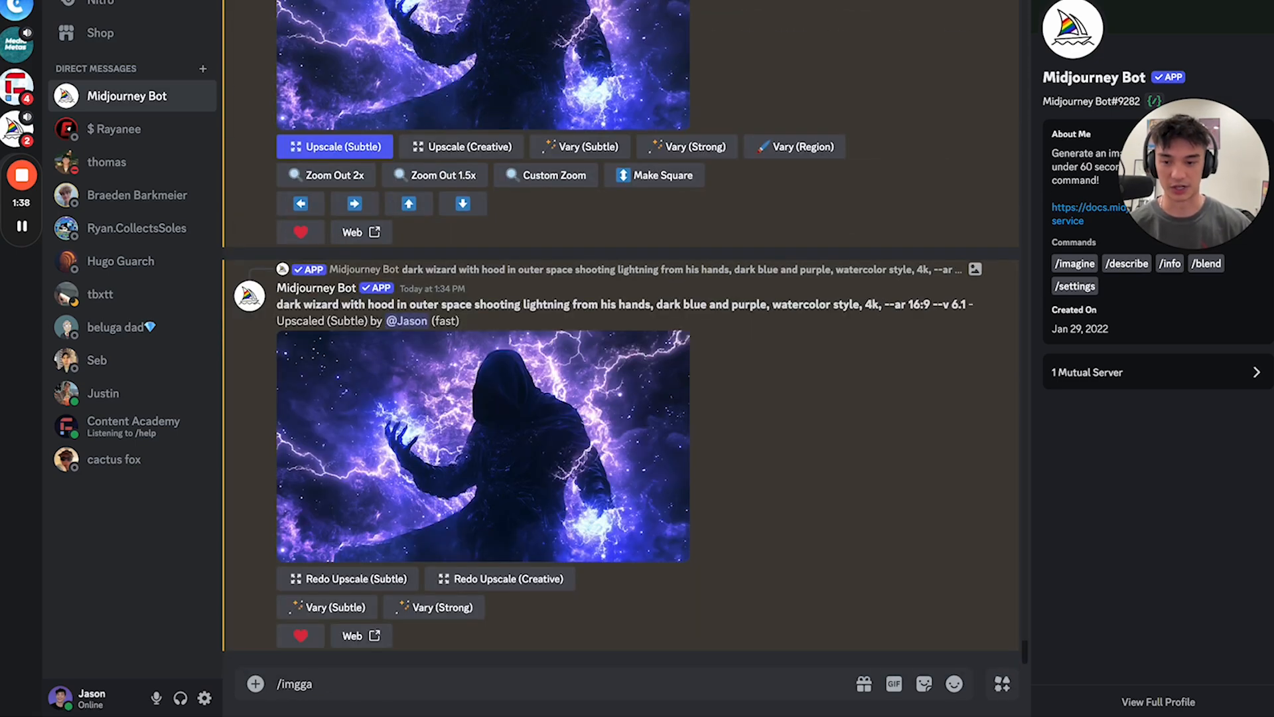
pyautogui.press('BackSpace')
pyautogui.press('BackSpace')
pyautogui.press('BackSpace')
pyautogui.write('agine')
pyautogui.press('Tab')
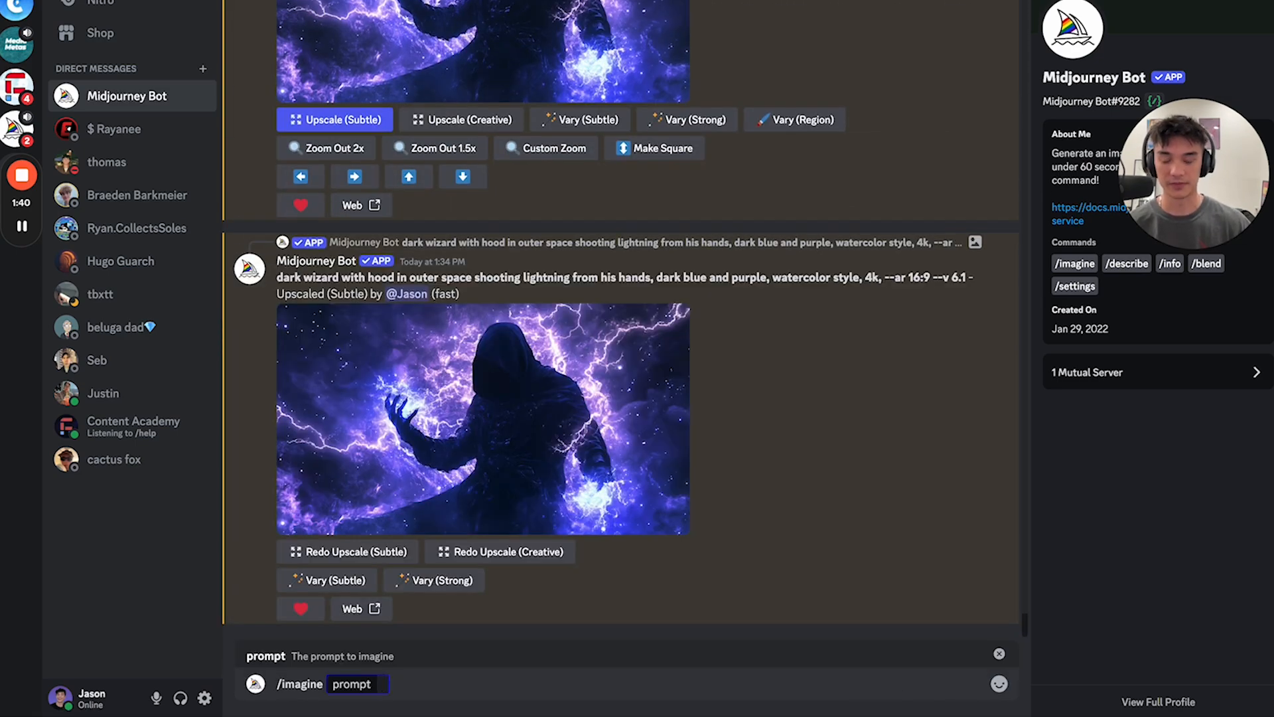
pyautogui.hotkey('ctrl', 'v')
# Step: Replace the subject description in the prompt with "wizard venturing out into space with infinity stones floating around him"
pyautogui.press('super+Tab')
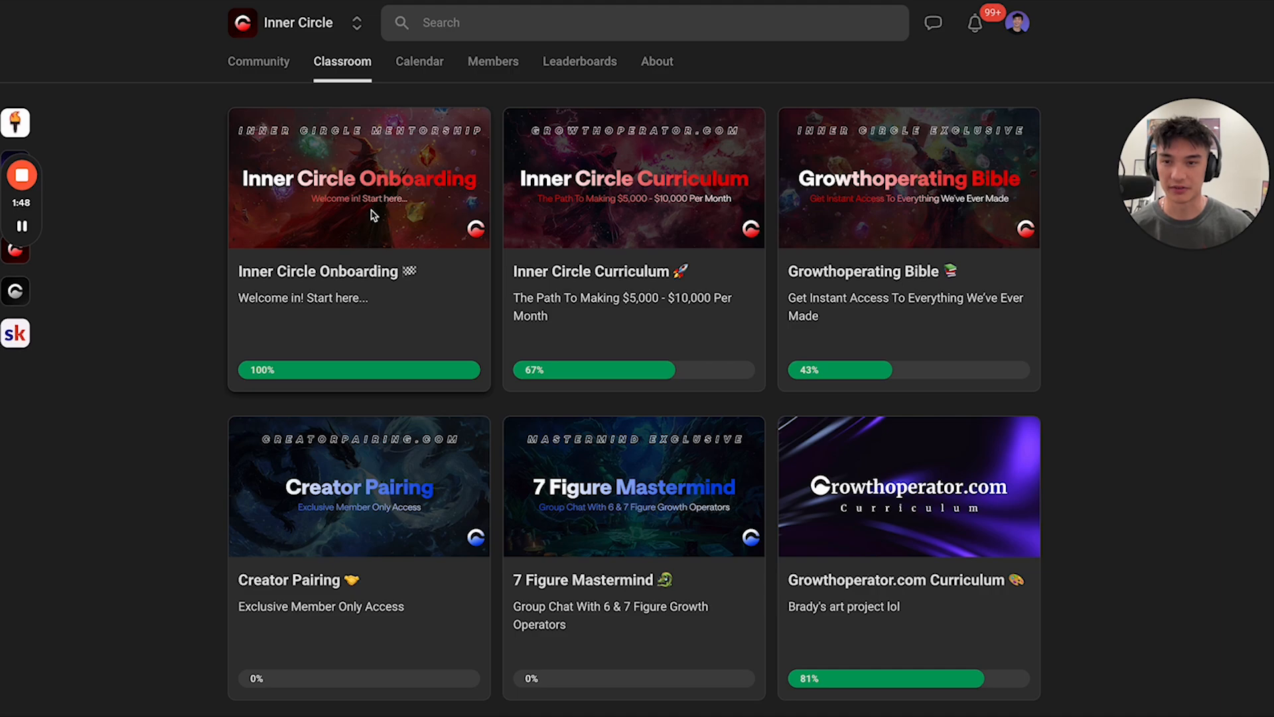
pyautogui.press('super+Tab')
pyautogui.moveTo(337, 669); pyautogui.dragTo(690, 672)
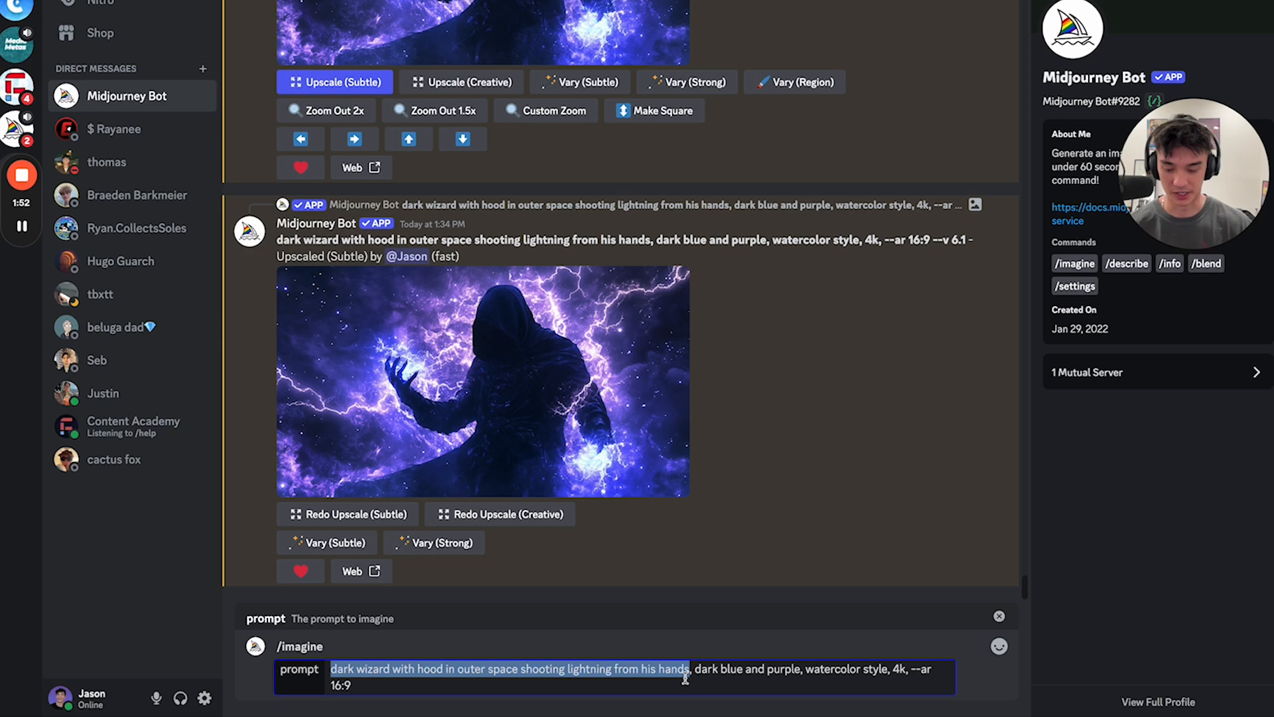
pyautogui.write('wizard venturing out into space with infinity stones floating around him')
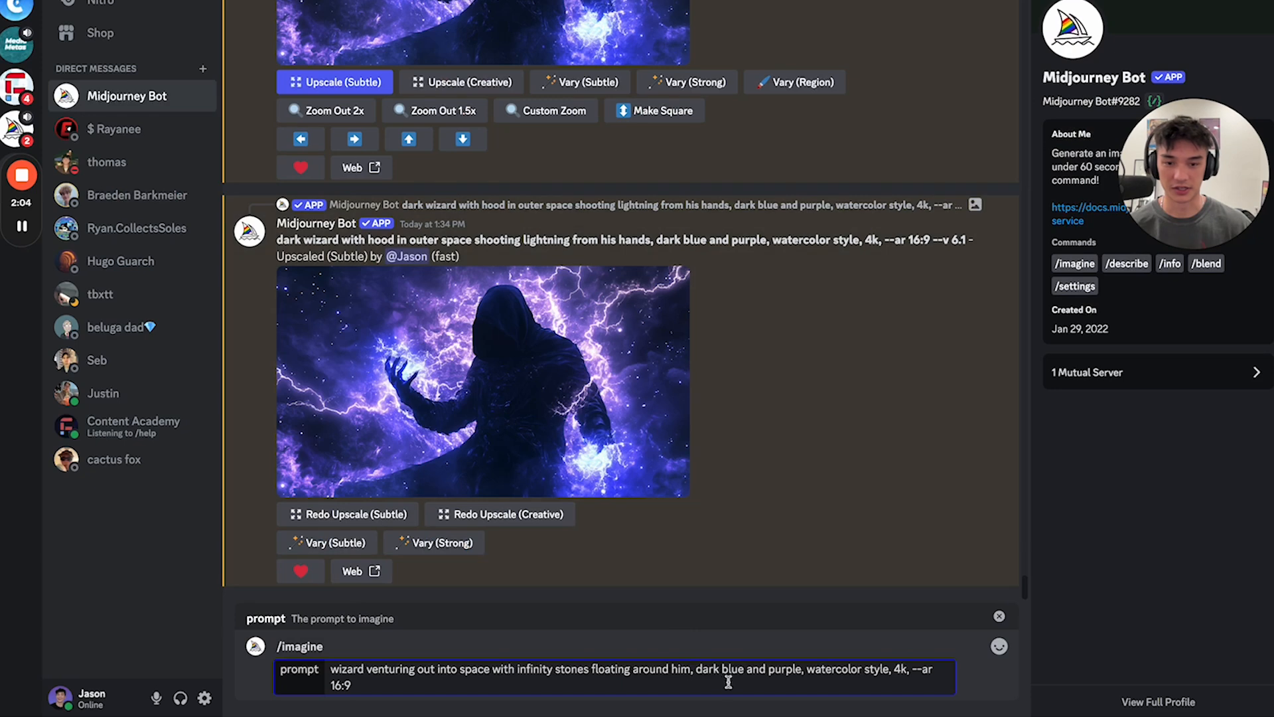
# Step: Replace the prompt's "dark blue and purple" colours with "red" and submit the /imagine command
pyautogui.moveTo(698, 670); pyautogui.dragTo(801, 670)
pyautogui.write('red')
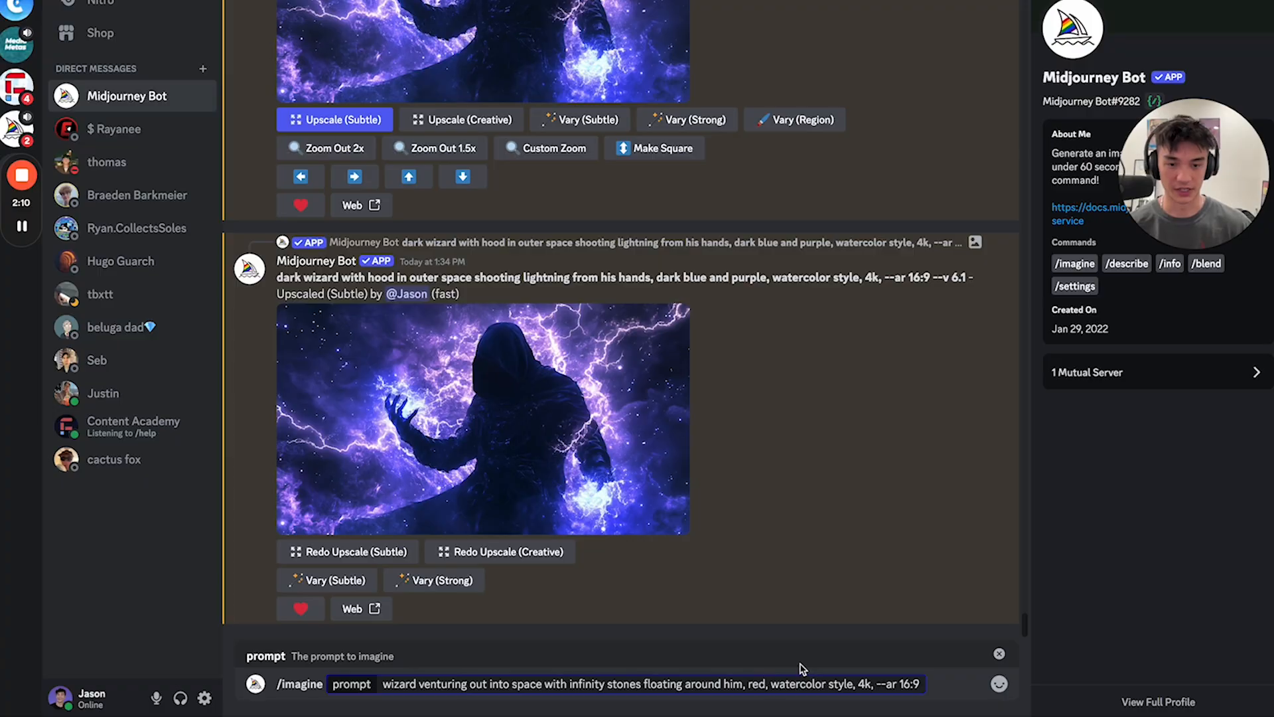
pyautogui.press('super+Tab')
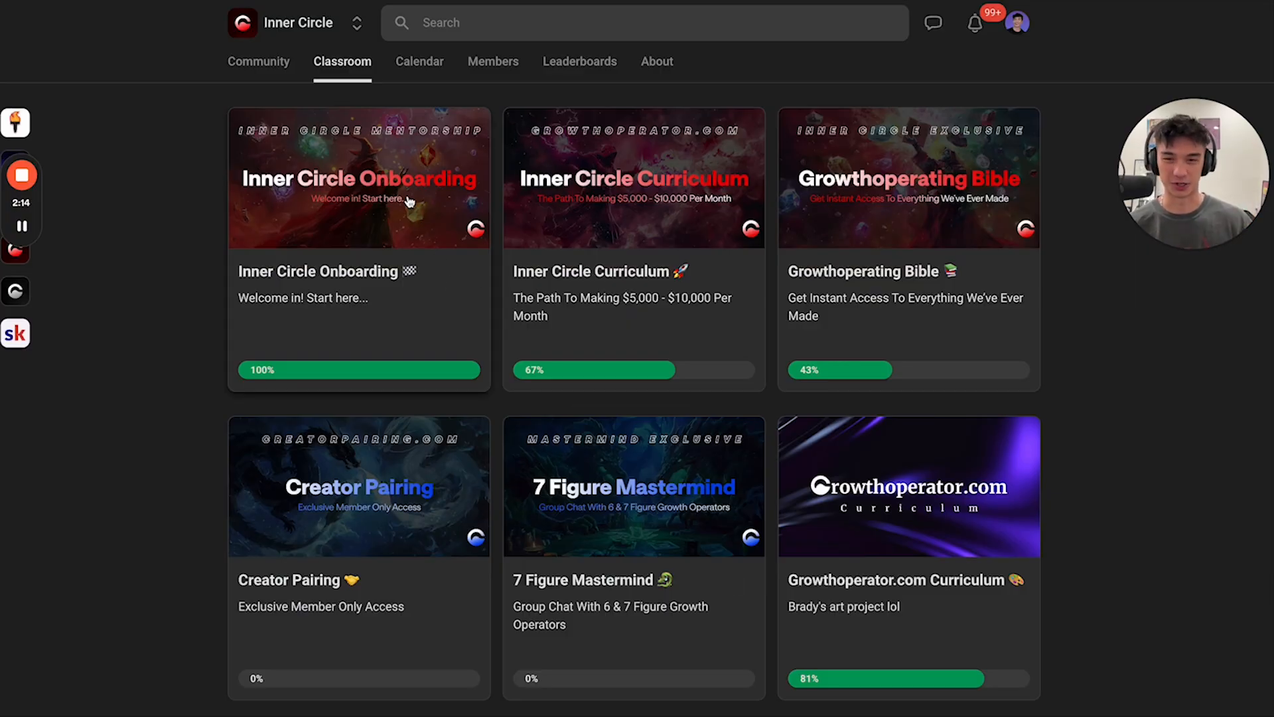
pyautogui.press('super+Tab')
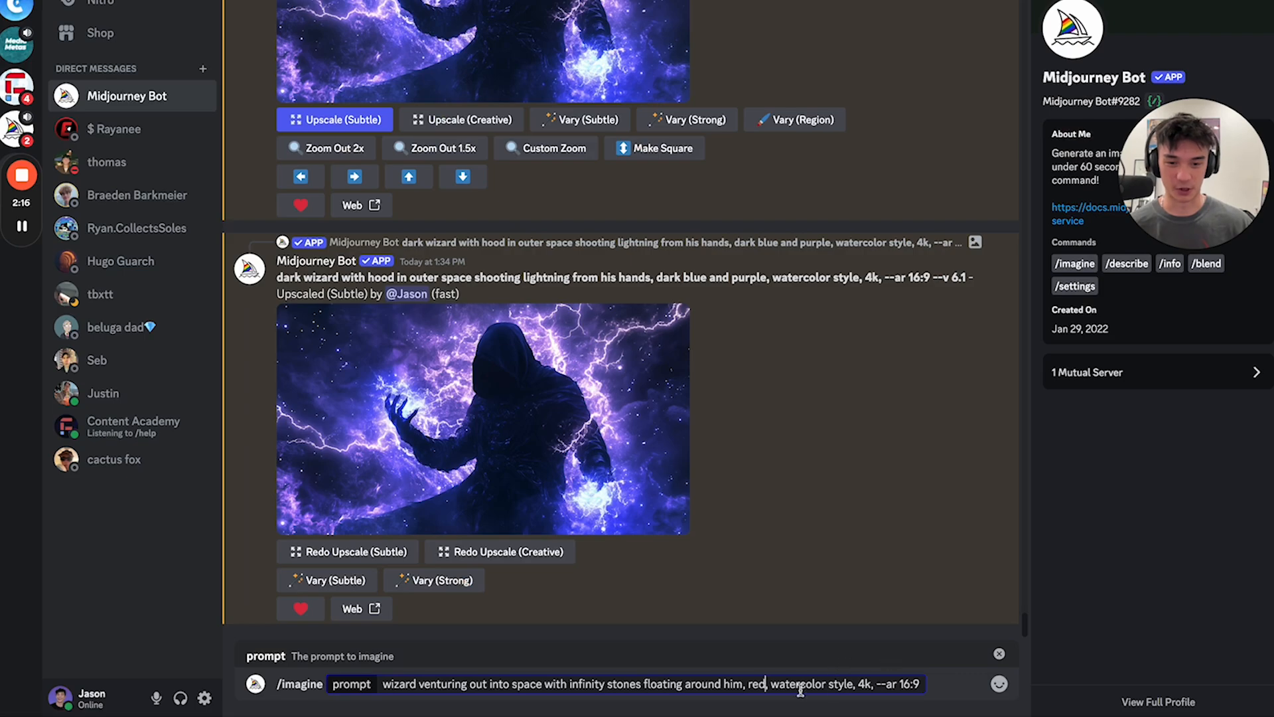
pyautogui.press('super+Tab')
pyautogui.press('super+Tab')
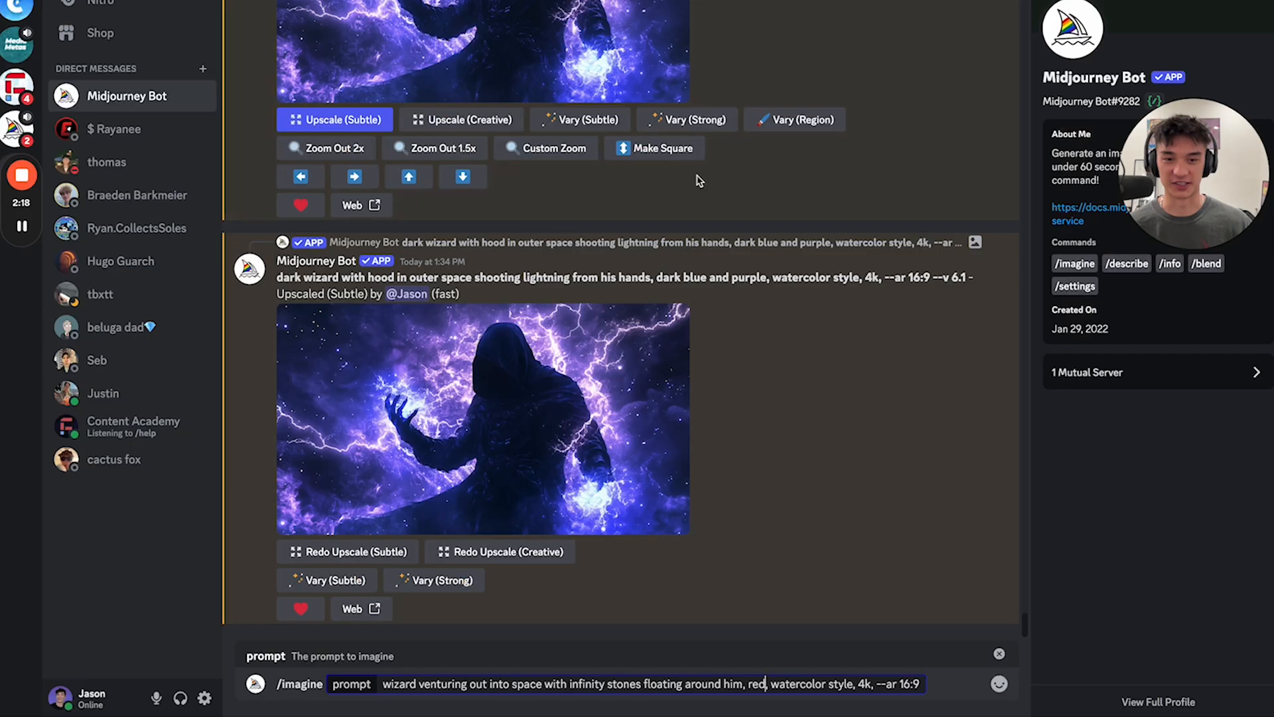
pyautogui.click(922, 684)
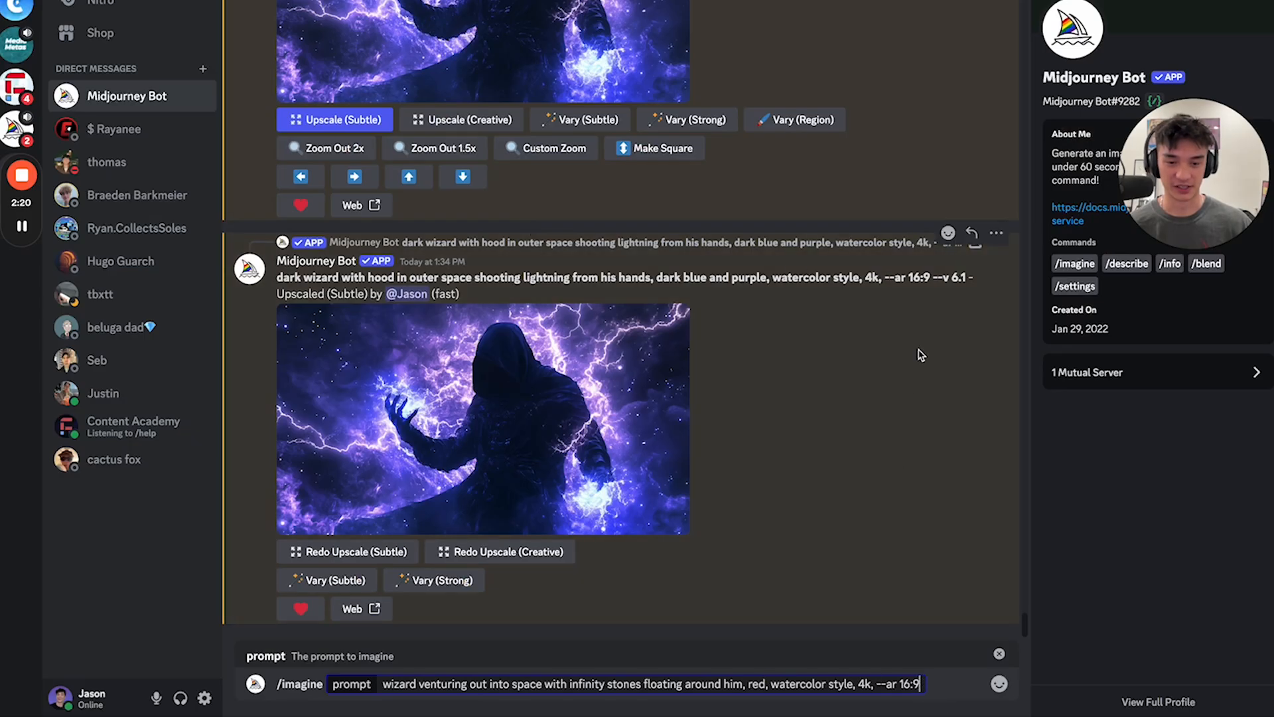
pyautogui.press('Return')
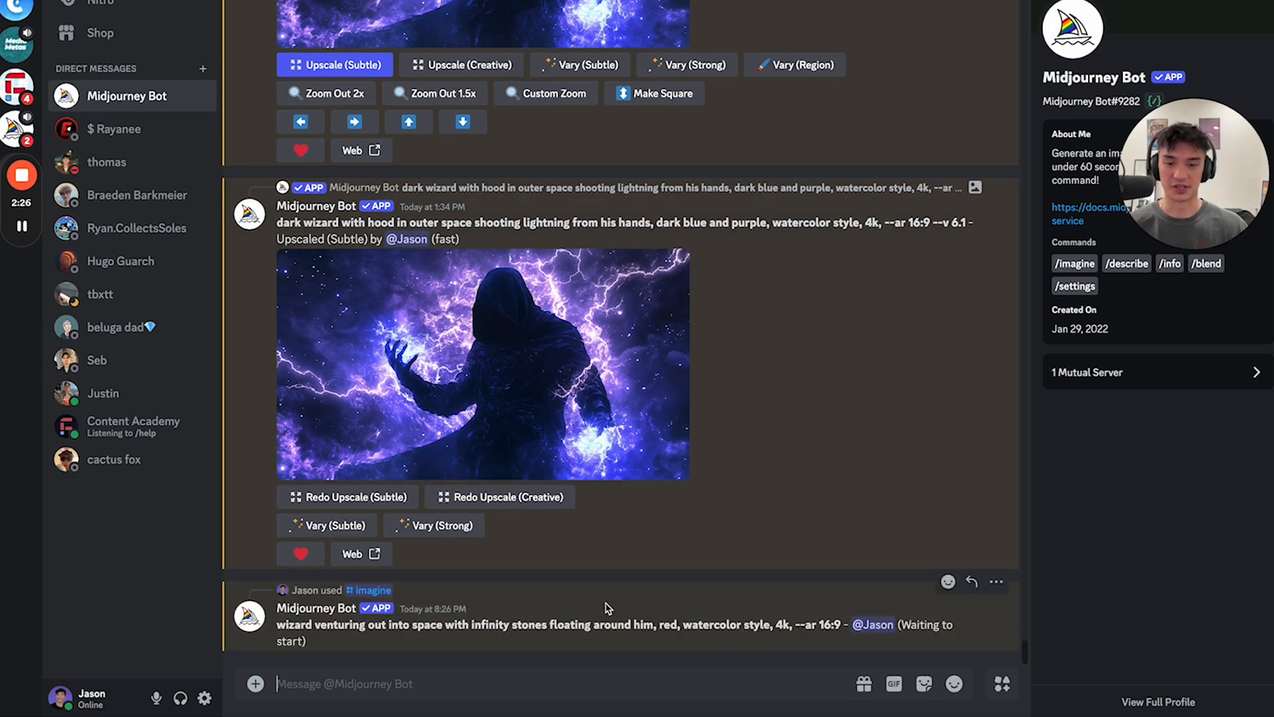
# Step: Review the images generated for the infinity stones prompt, examining how the "infinity stones" wording was interpreted
pyautogui.moveTo(25, 228)
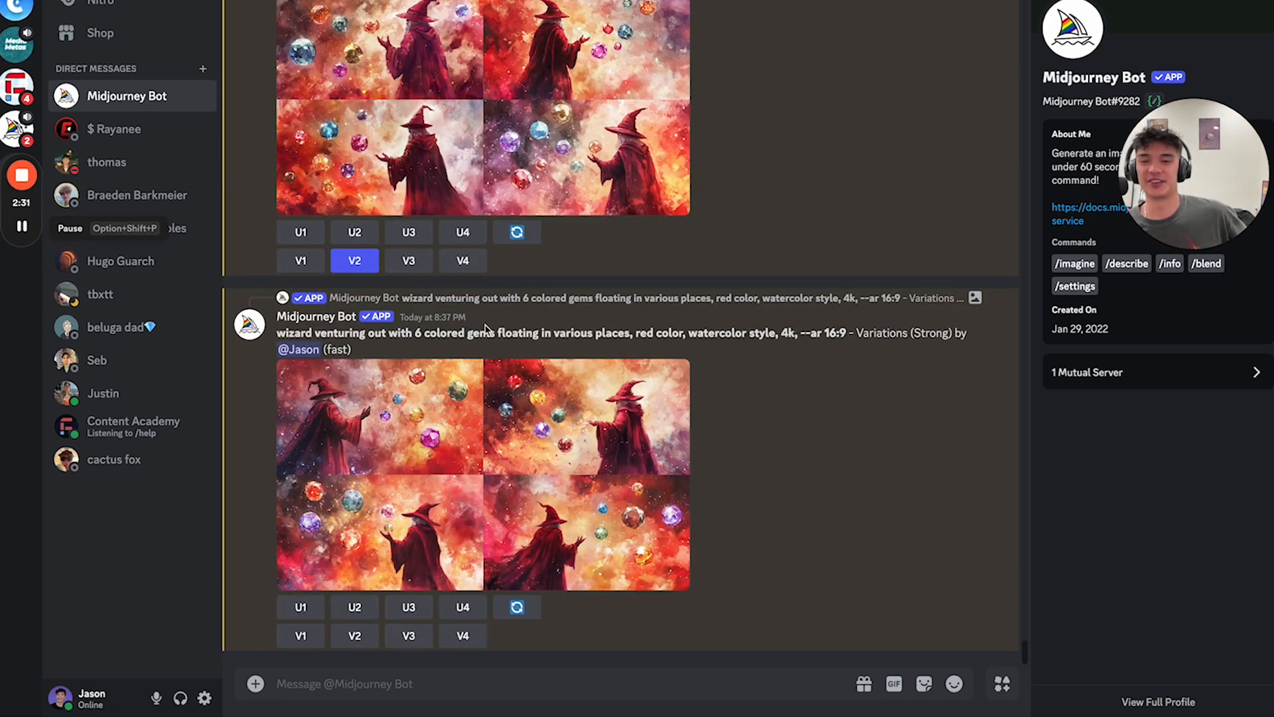
pyautogui.scroll(15, 567, 366)
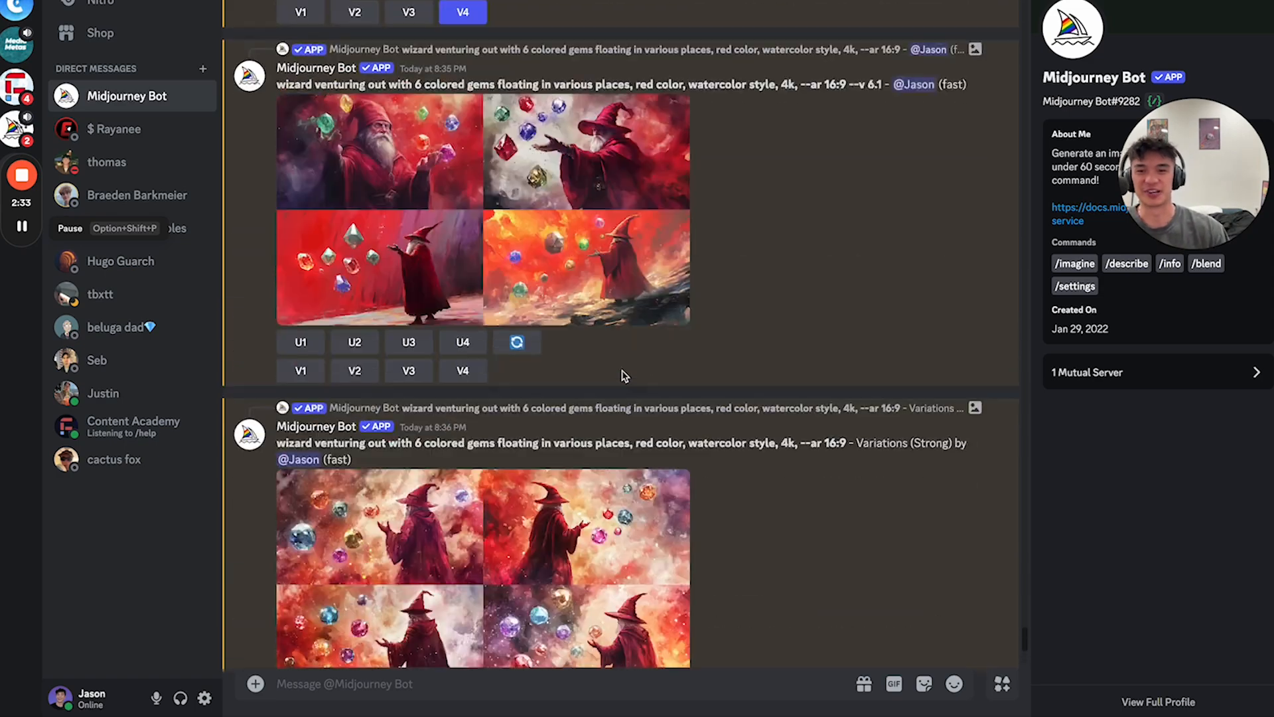
pyautogui.scroll(10, 622, 377)
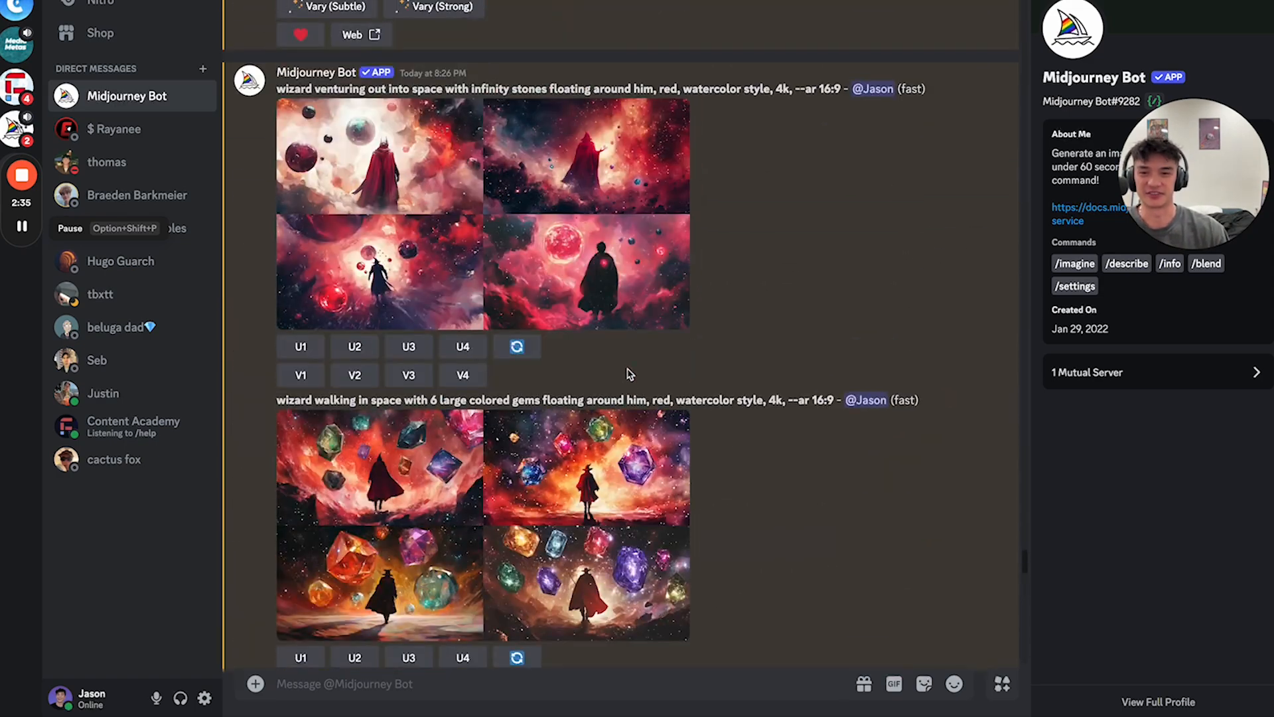
pyautogui.moveTo(275, 259); pyautogui.dragTo(778, 268)
pyautogui.click(785, 341)
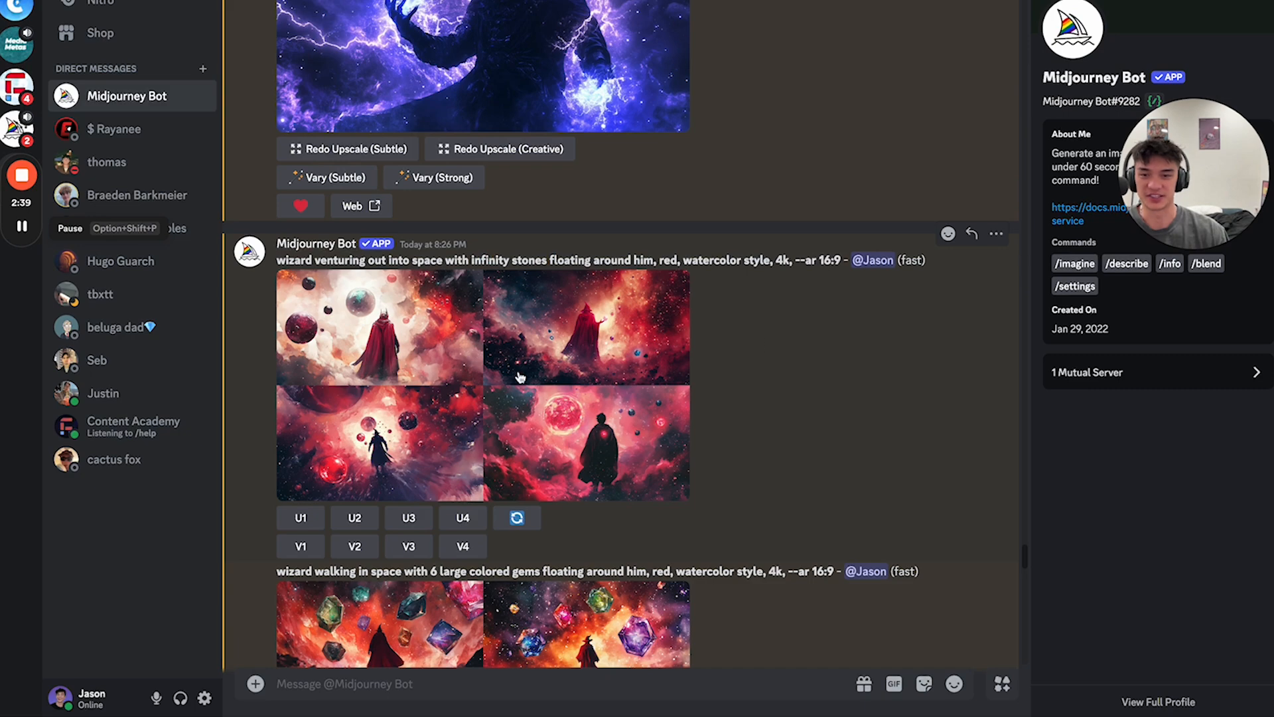
pyautogui.moveTo(479, 257); pyautogui.dragTo(555, 264)
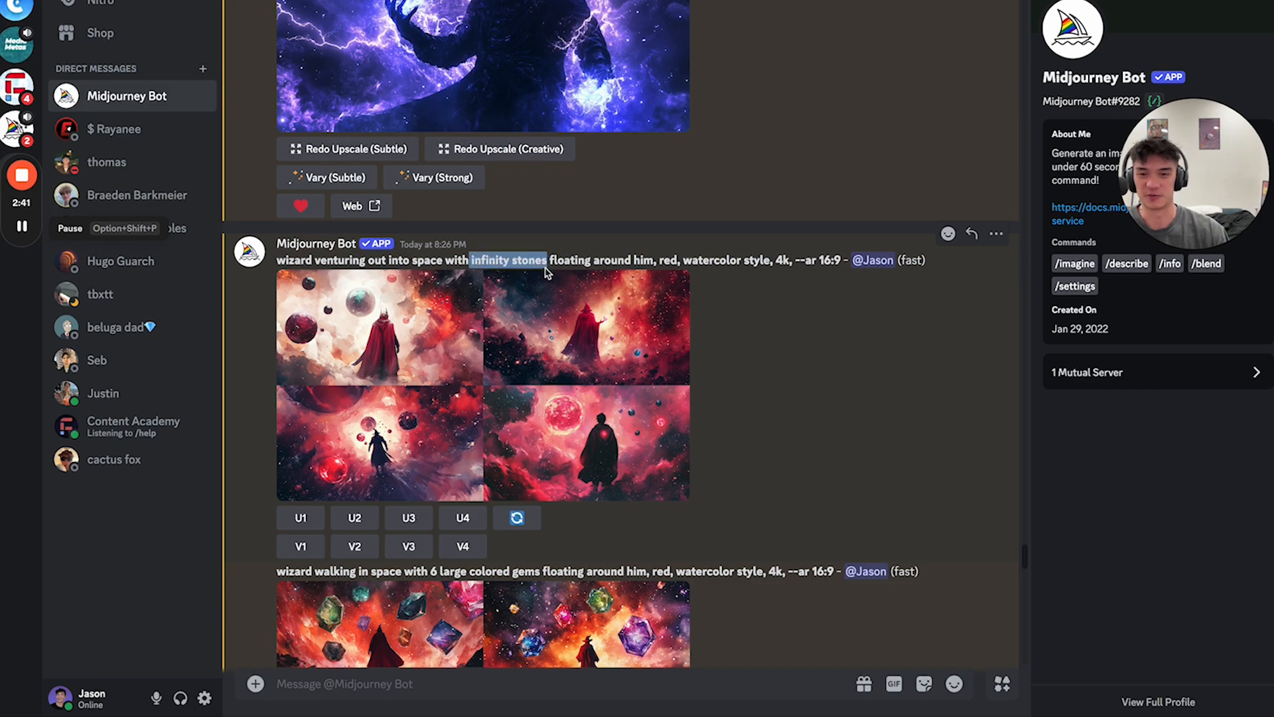
pyautogui.click(506, 267)
pyautogui.moveTo(475, 261); pyautogui.dragTo(556, 292)
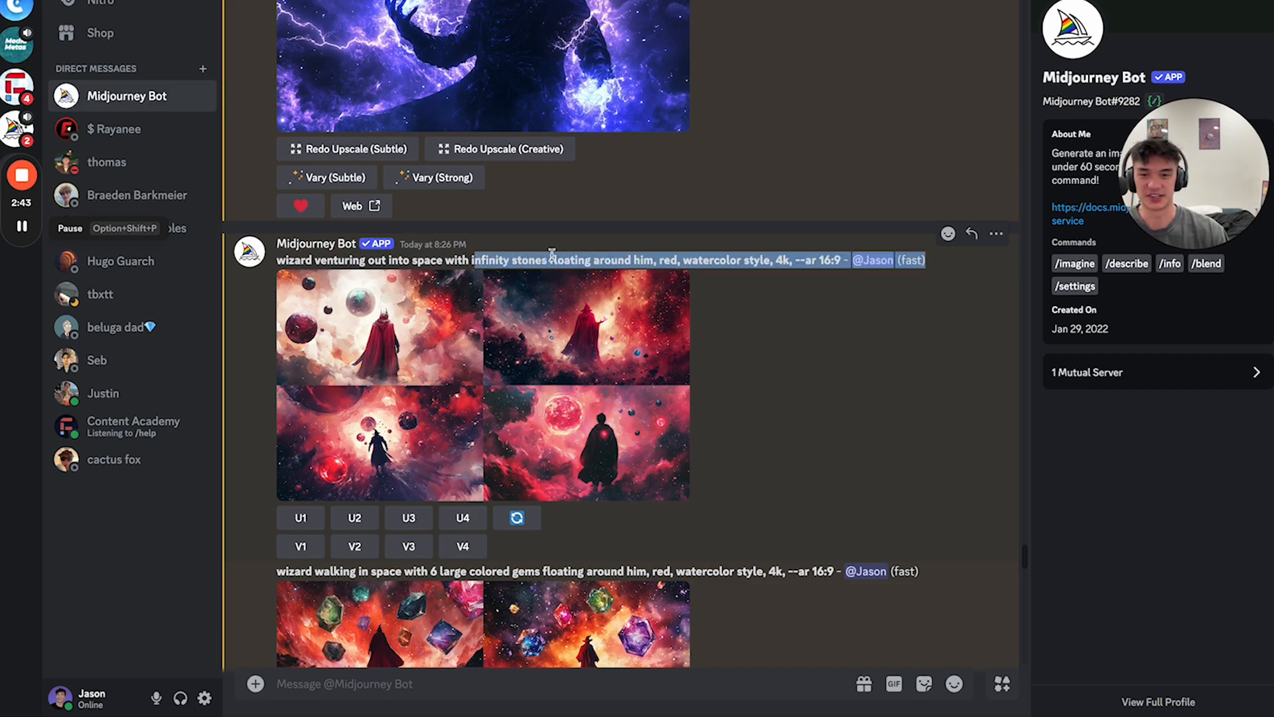
pyautogui.click(517, 260)
# Step: Compare the reworded prompts with "6 colored gems" and their image results, down to the "wizard venturing out" variations
pyautogui.scroll(-7, 490, 262)
pyautogui.moveTo(430, 118); pyautogui.dragTo(524, 119)
pyautogui.scroll(-1, 529, 190)
pyautogui.scroll(-1, 504, 189)
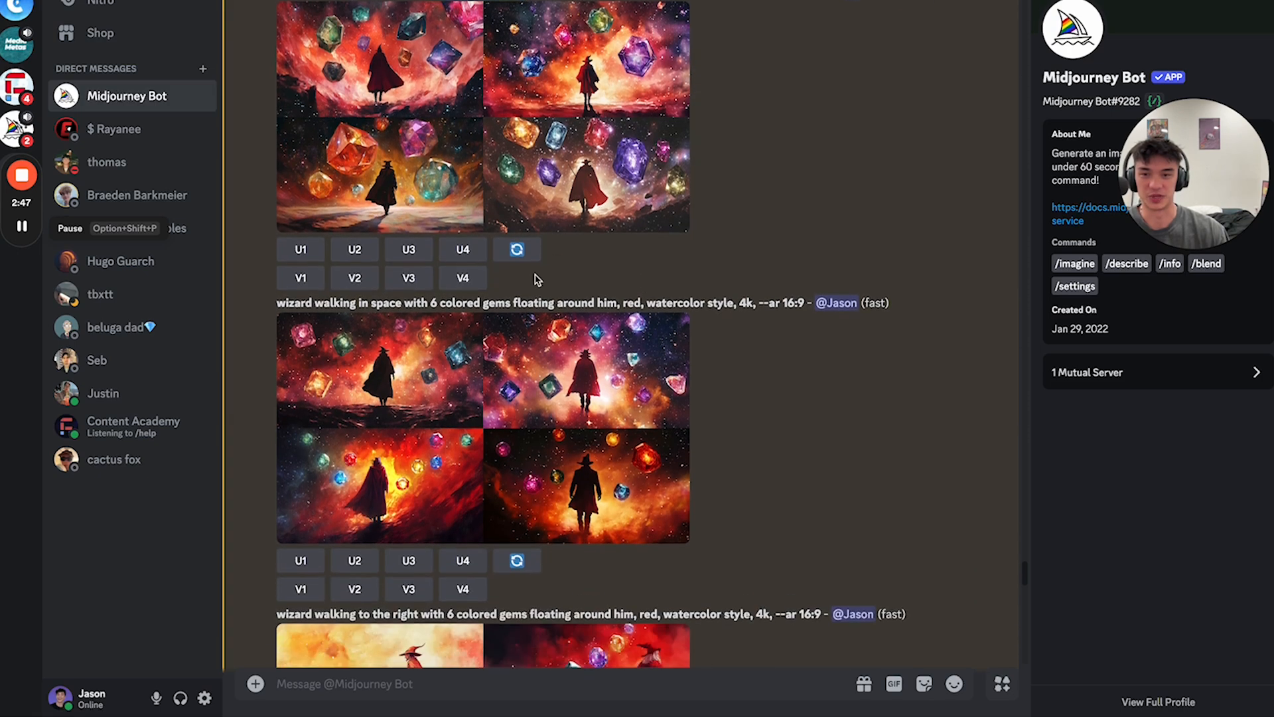
pyautogui.moveTo(454, 303); pyautogui.dragTo(641, 323)
pyautogui.scroll(-20, 641, 323)
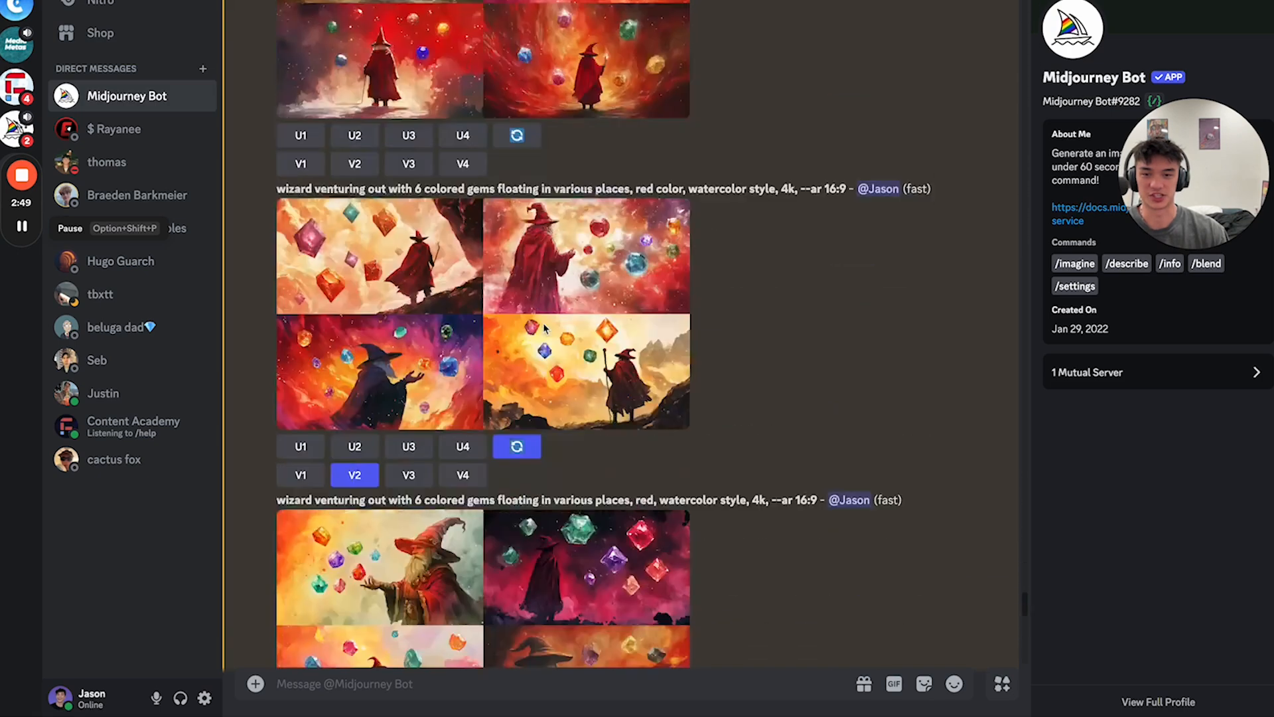
pyautogui.scroll(-5, 569, 260)
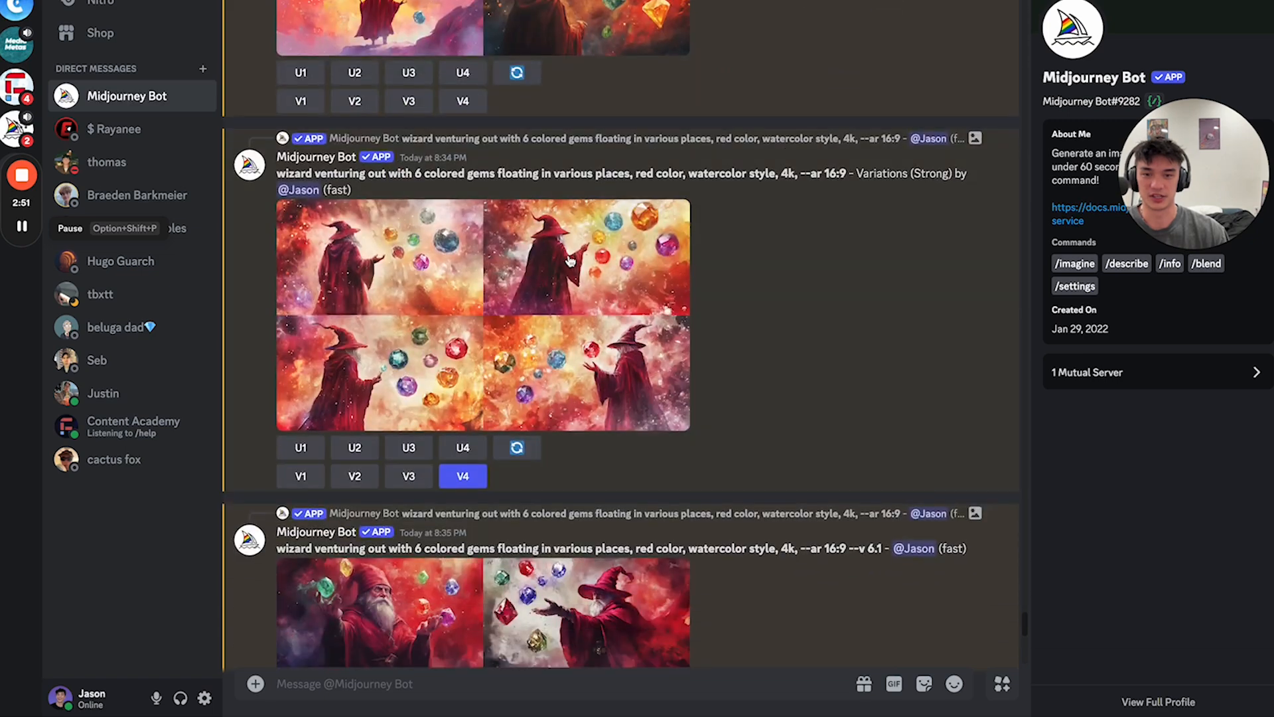
pyautogui.moveTo(279, 170); pyautogui.dragTo(680, 176)
pyautogui.scroll(-3, 686, 186)
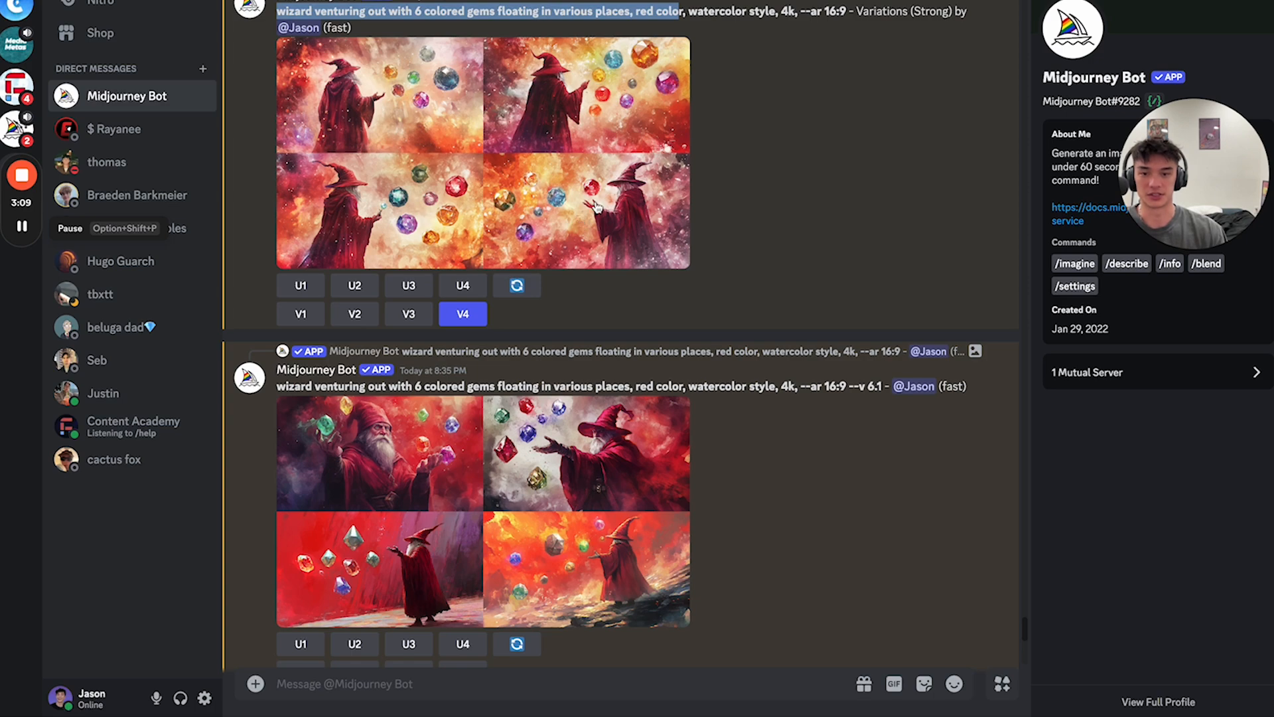
# Step: Review the remaining strong variations of the "6 colored gems" prompt and examine its wording, including the --ar 16:9 parameter
pyautogui.scroll(-5, 551, 205)
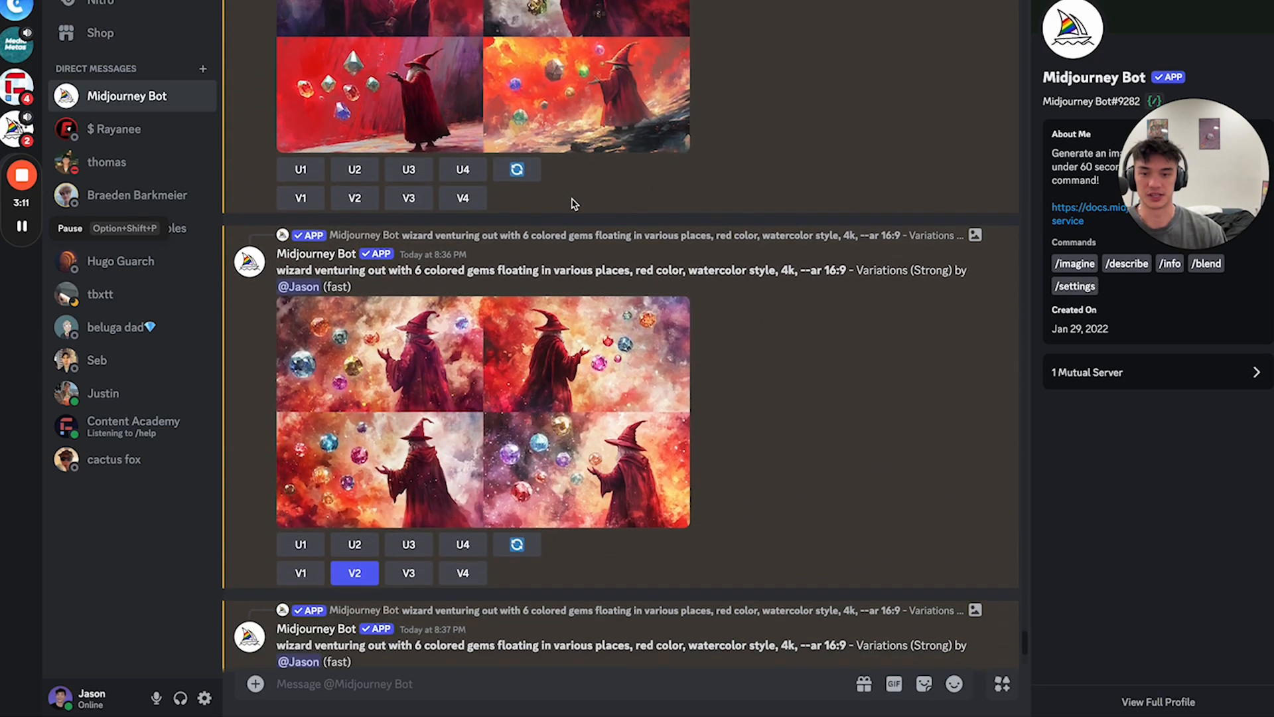
pyautogui.scroll(-2, 553, 399)
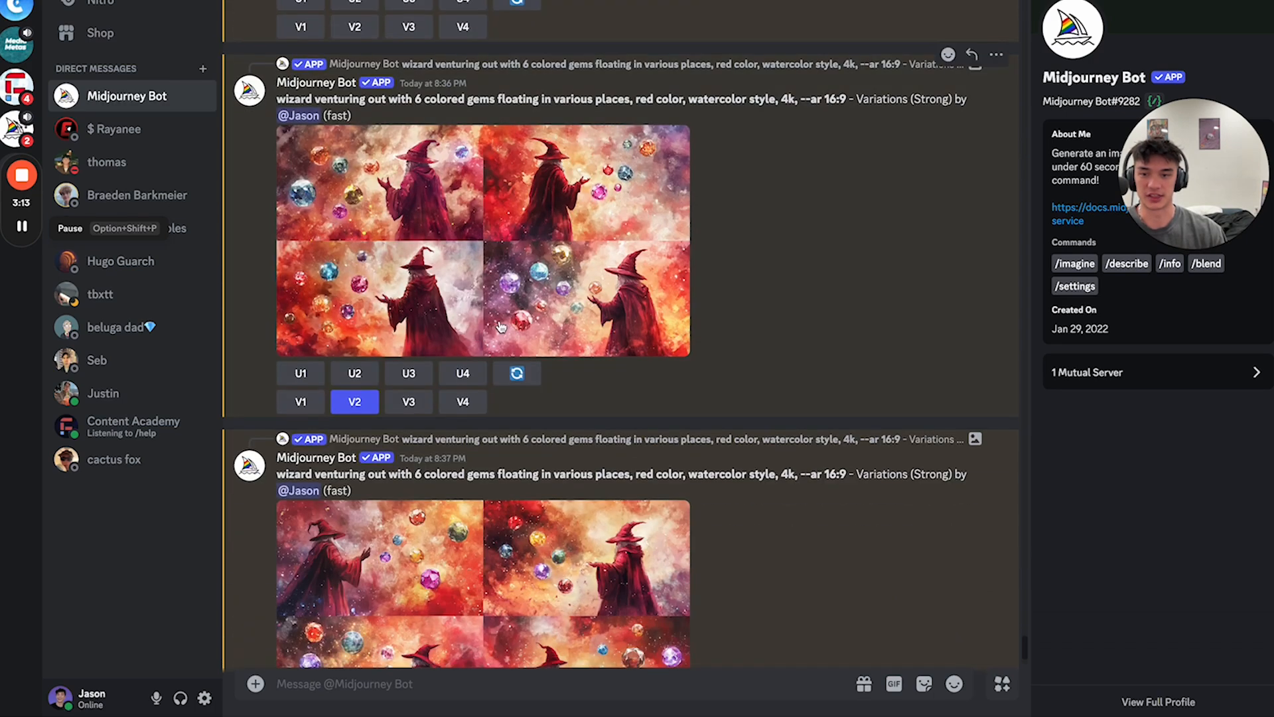
pyautogui.scroll(-1, 500, 325)
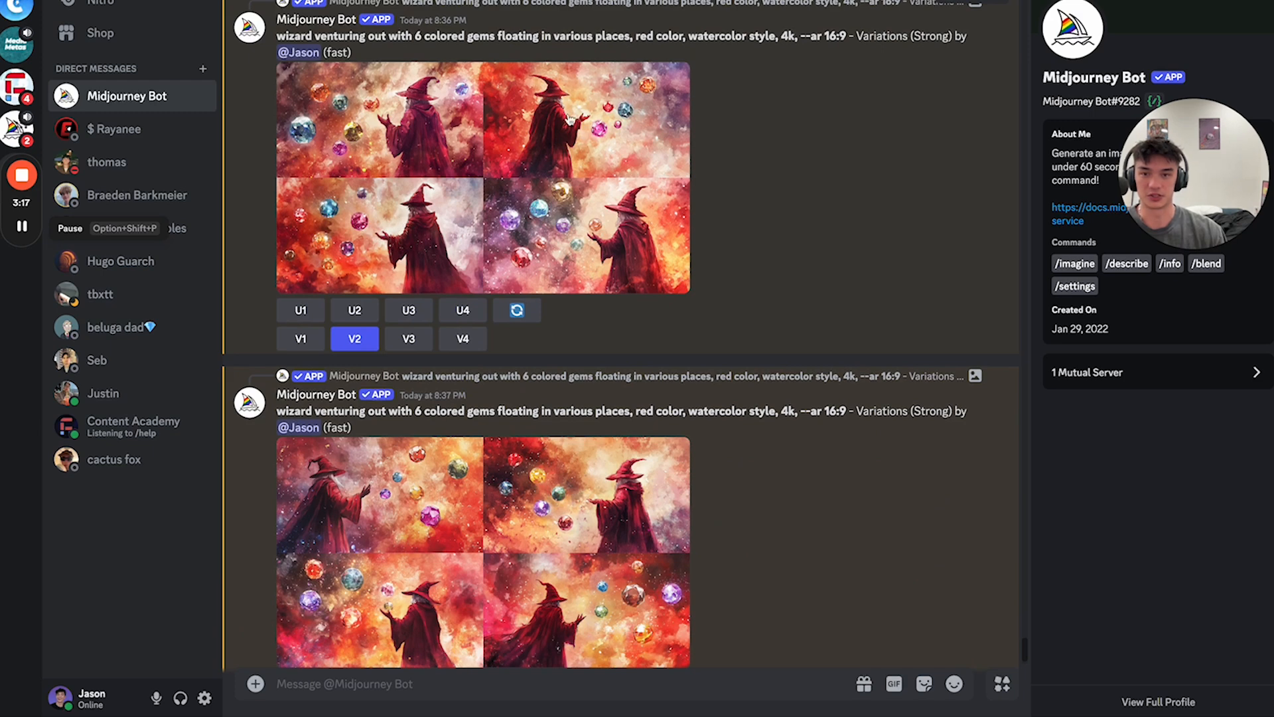
pyautogui.scroll(-1, 571, 120)
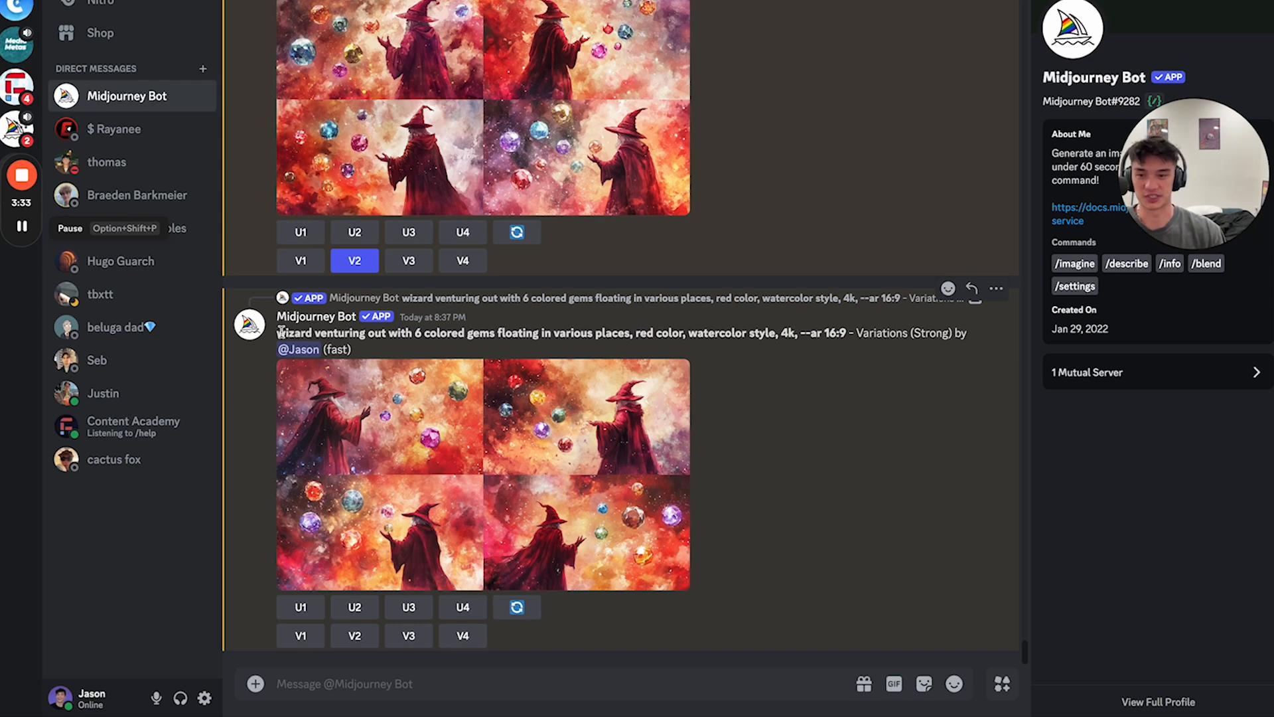
pyautogui.moveTo(405, 333); pyautogui.dragTo(846, 336)
pyautogui.click(832, 338)
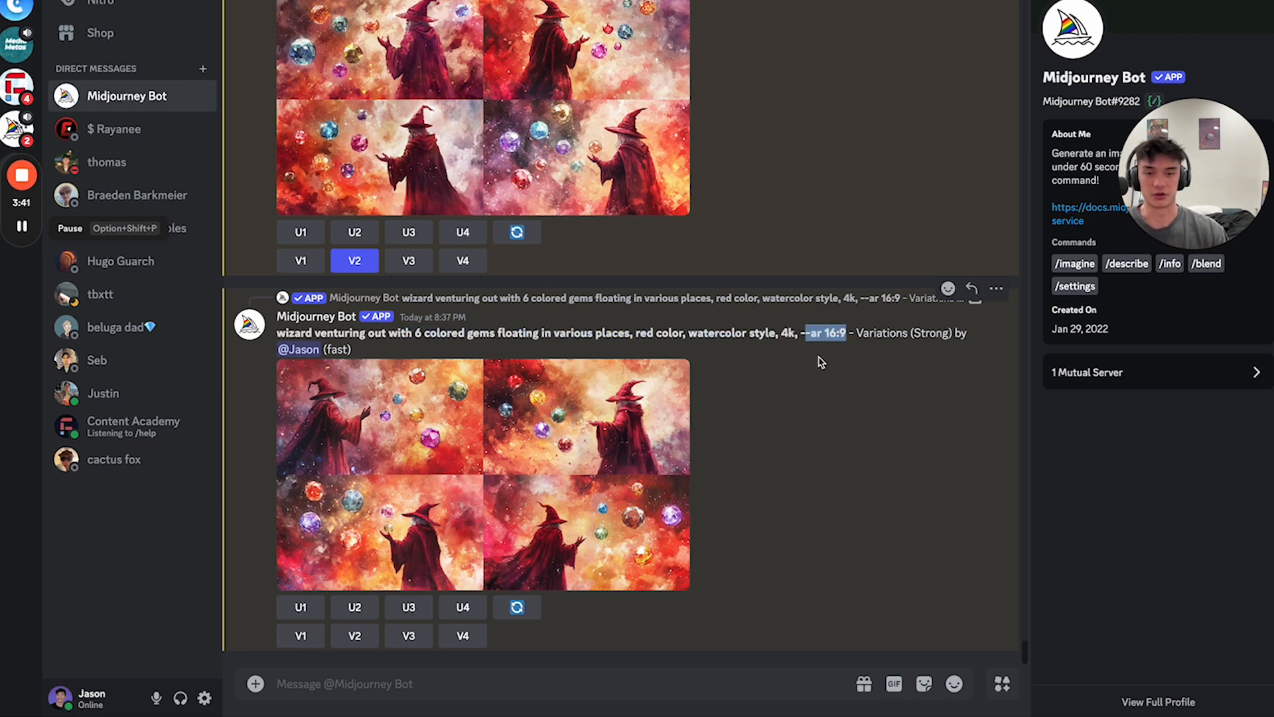
pyautogui.click(821, 361)
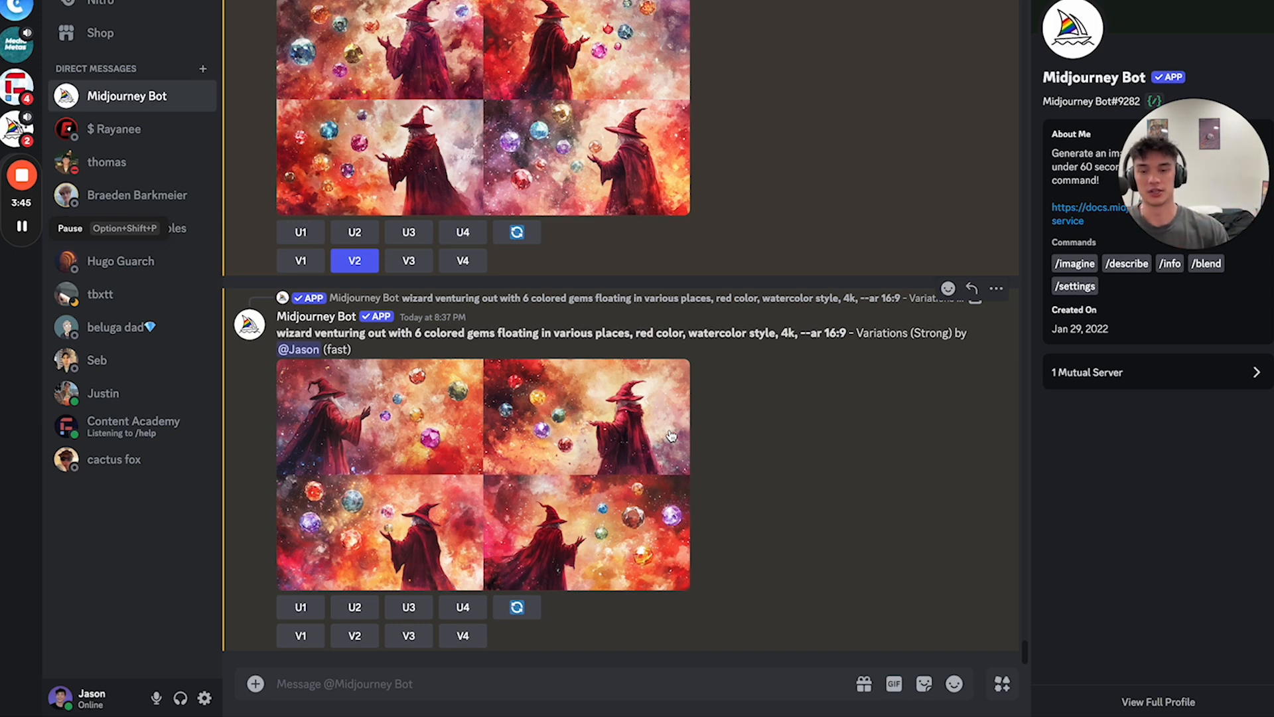
pyautogui.moveTo(422, 333); pyautogui.dragTo(556, 329)
pyautogui.click(602, 332)
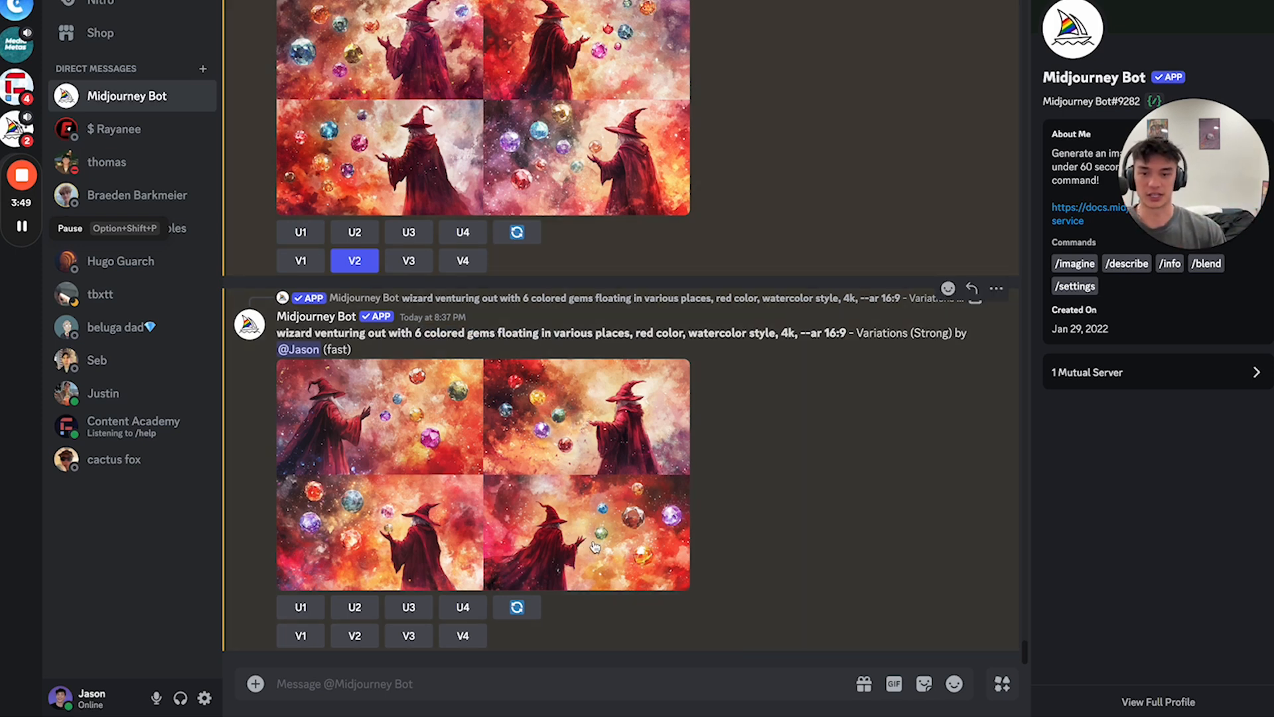
# Step: Separate out the fourth image of the latest variations and upscale it with Upscale (Subtle)
pyautogui.click(463, 607)
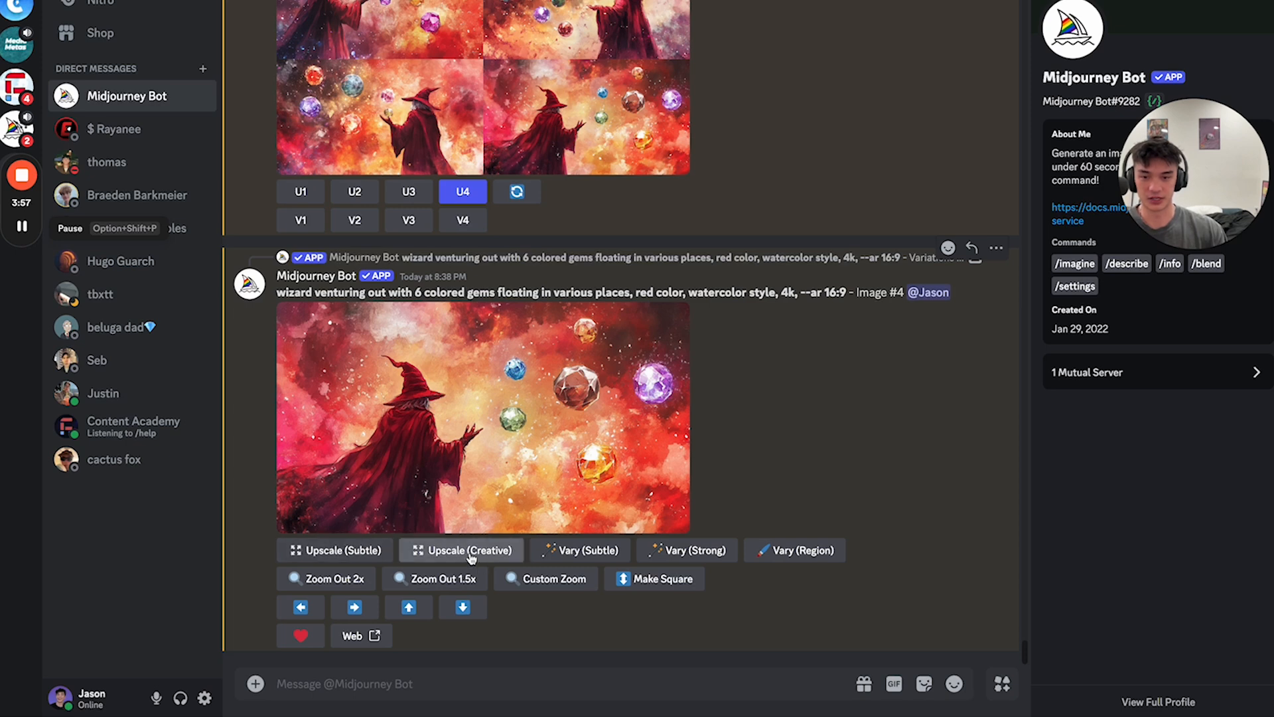
pyautogui.click(344, 556)
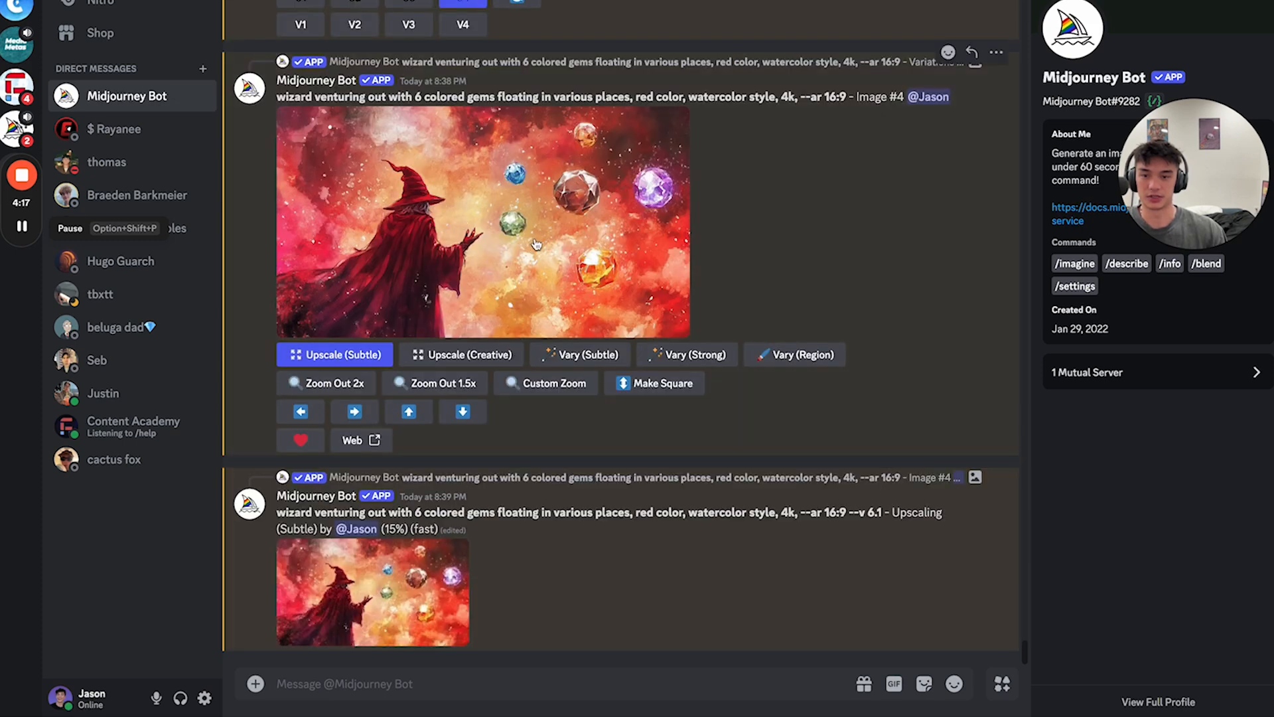
pyautogui.click(22, 229)
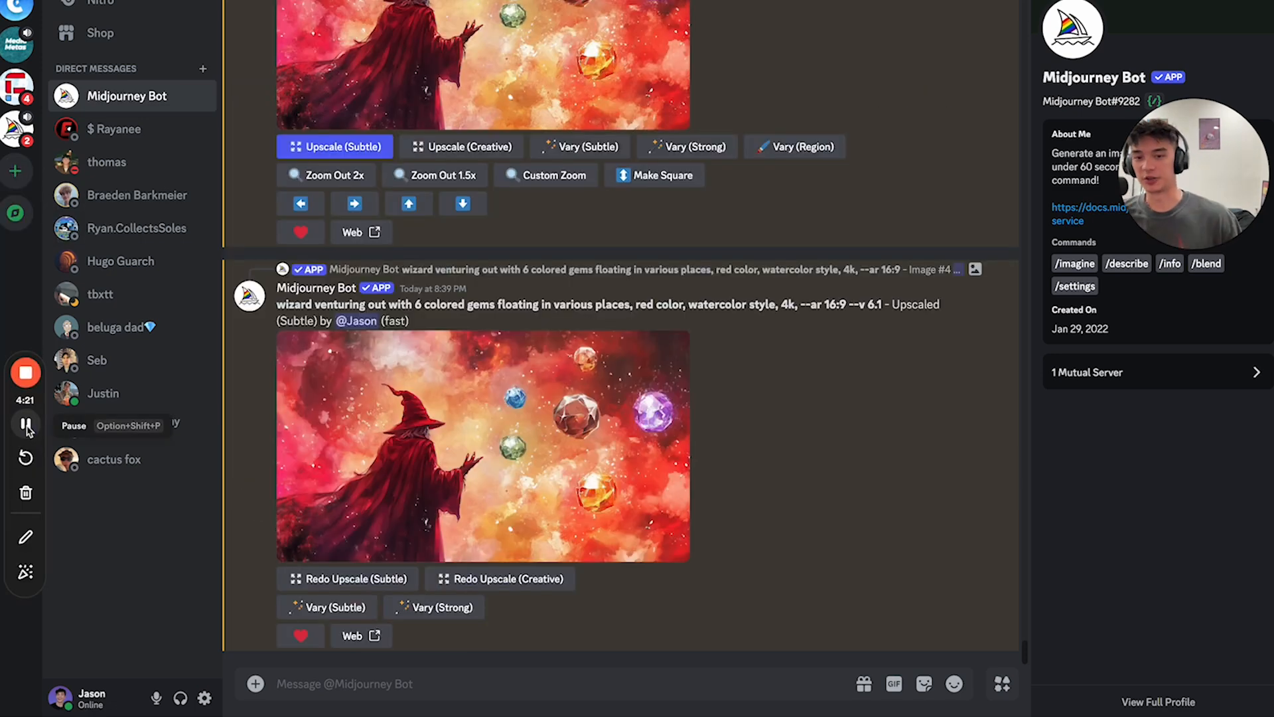
# Step: Save the upscaled wizard image as a PNG in the Downloads folder
pyautogui.rightClick(454, 430)
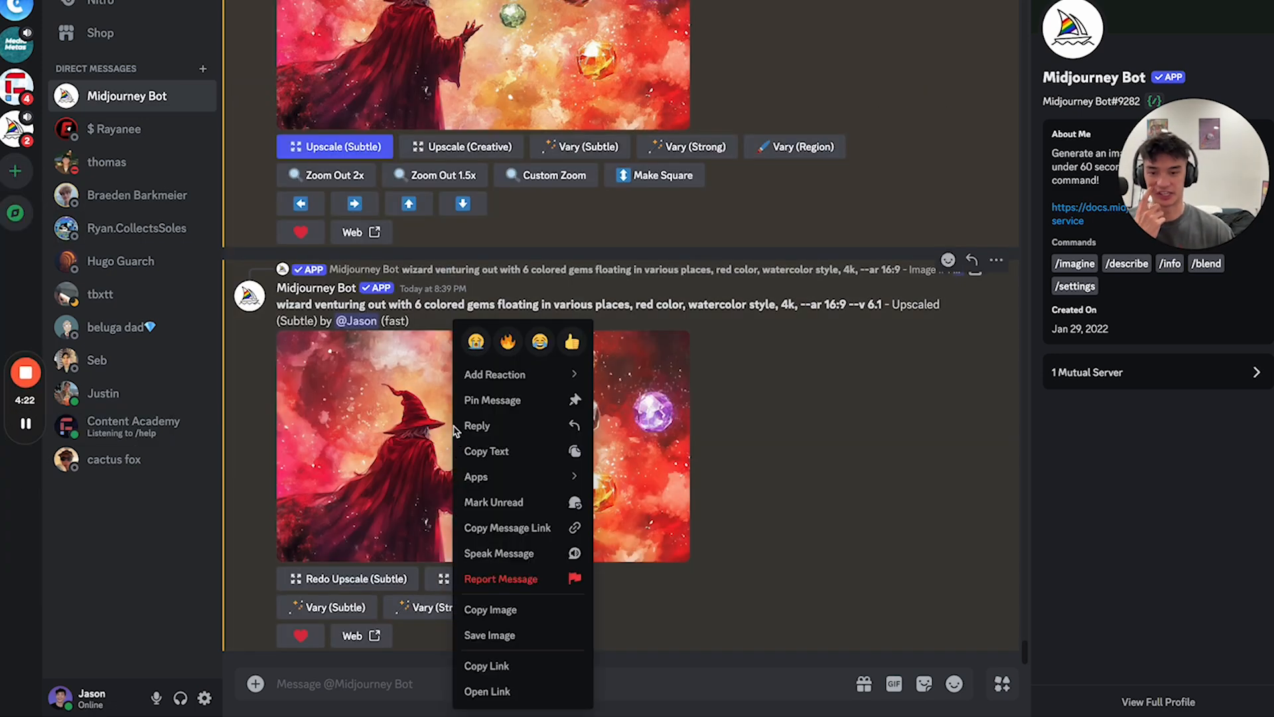
pyautogui.click(509, 635)
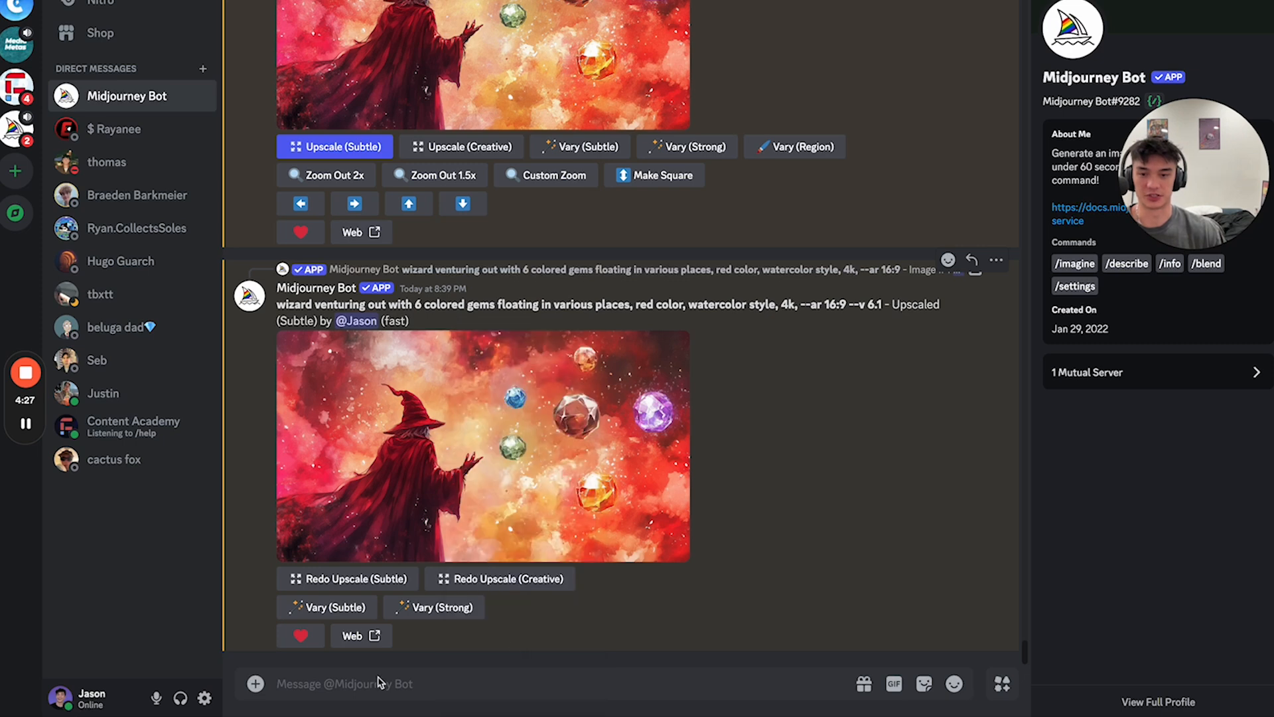
pyautogui.click(305, 669)
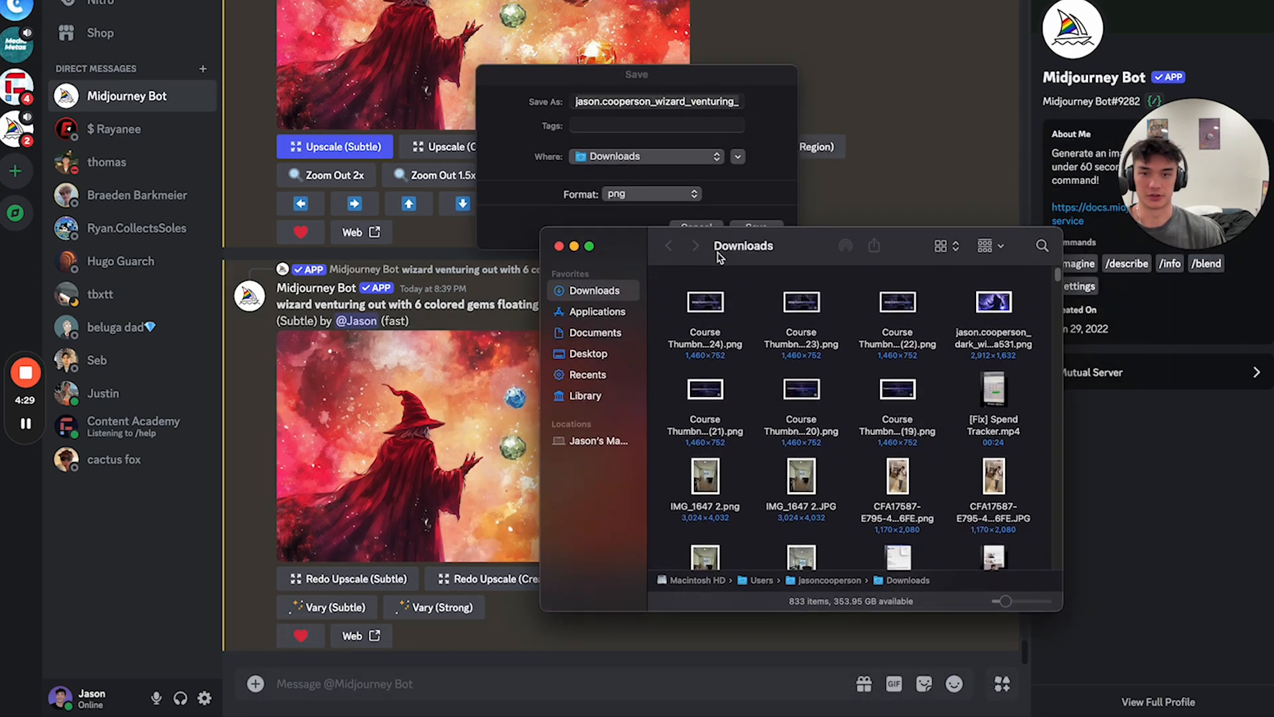
pyautogui.click(755, 226)
pyautogui.click(755, 226)
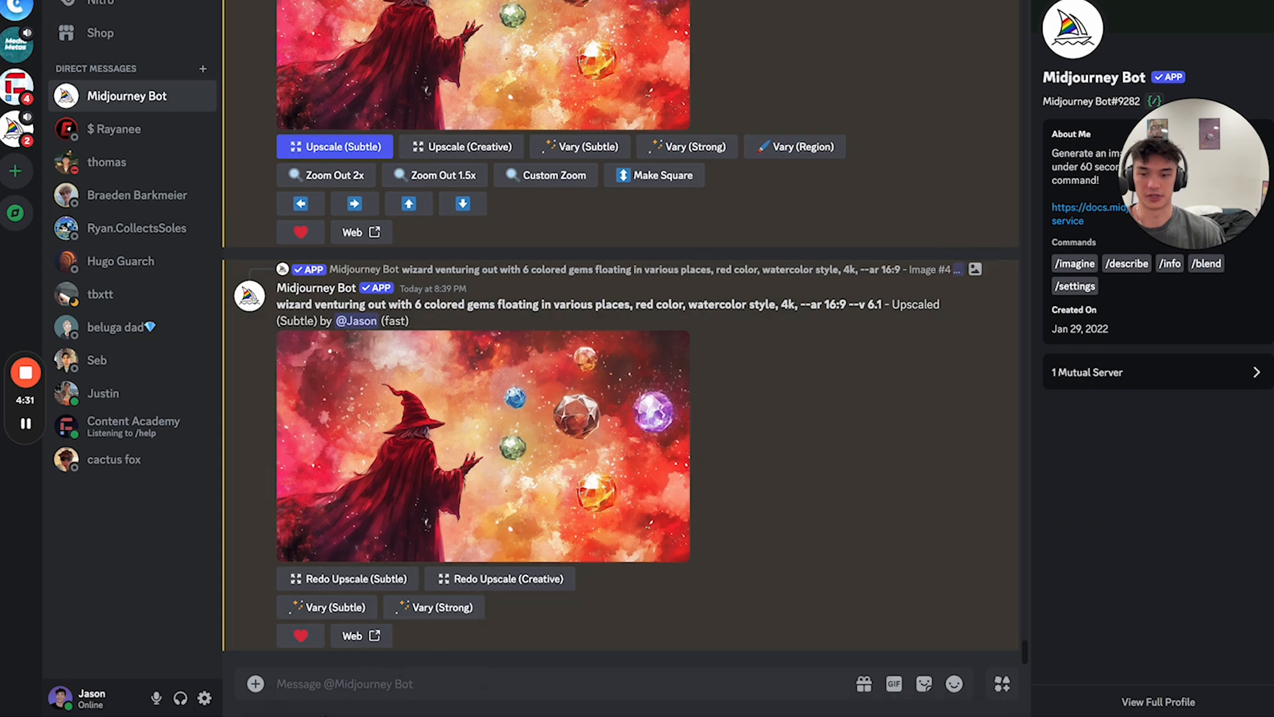
# Step: Switch to the Downloads folder in Finder and check the saved wizard image's file information and full-size preview
pyautogui.click(300, 672)
pyautogui.click(659, 356)
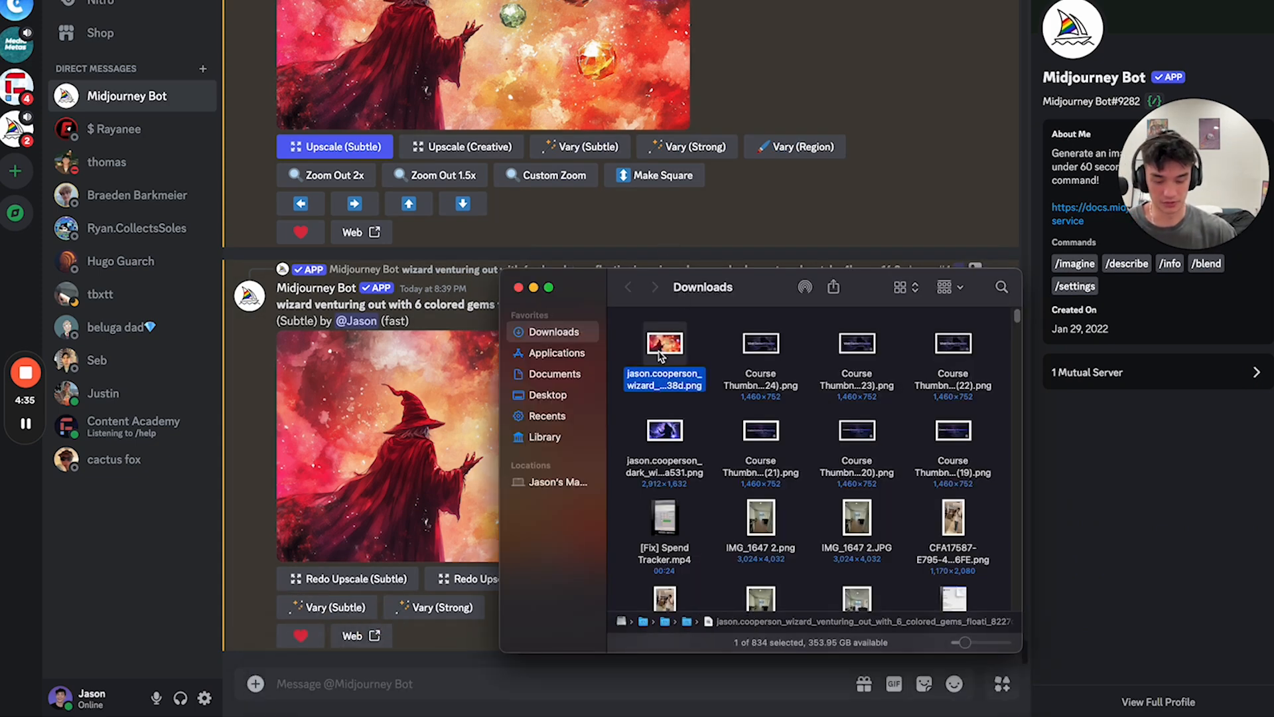
pyautogui.press('super+i')
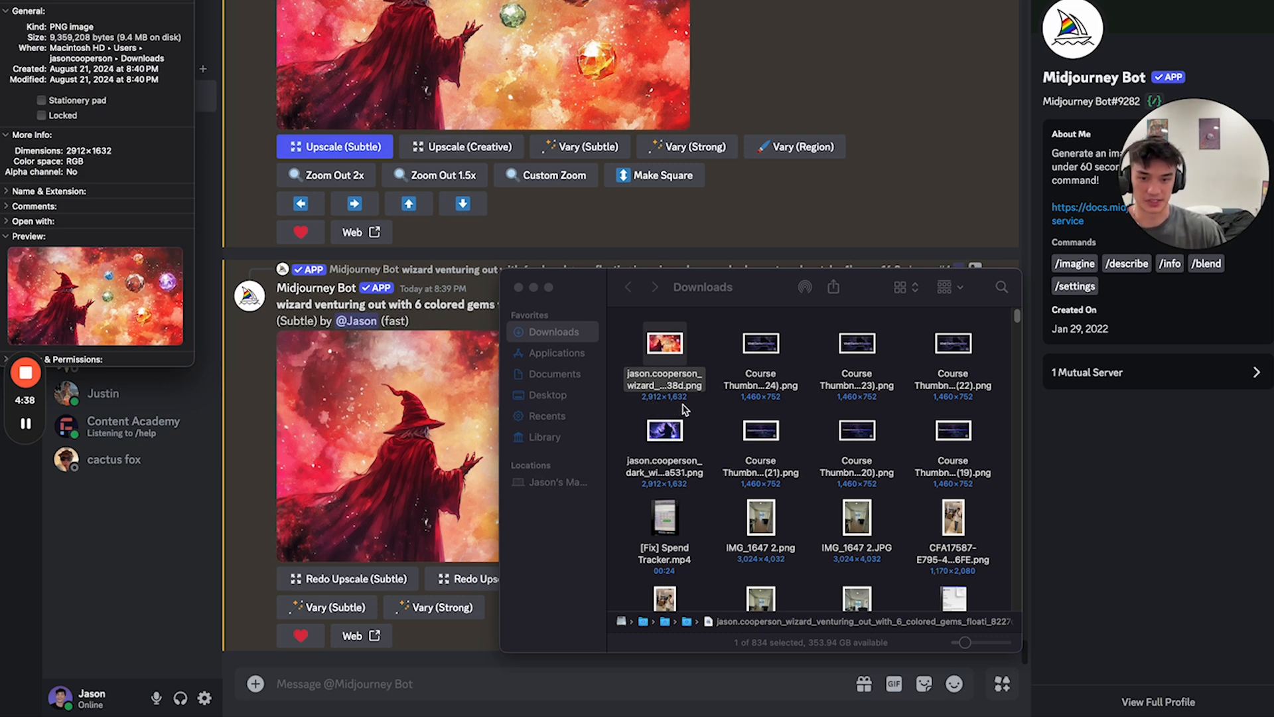
pyautogui.press('super+w')
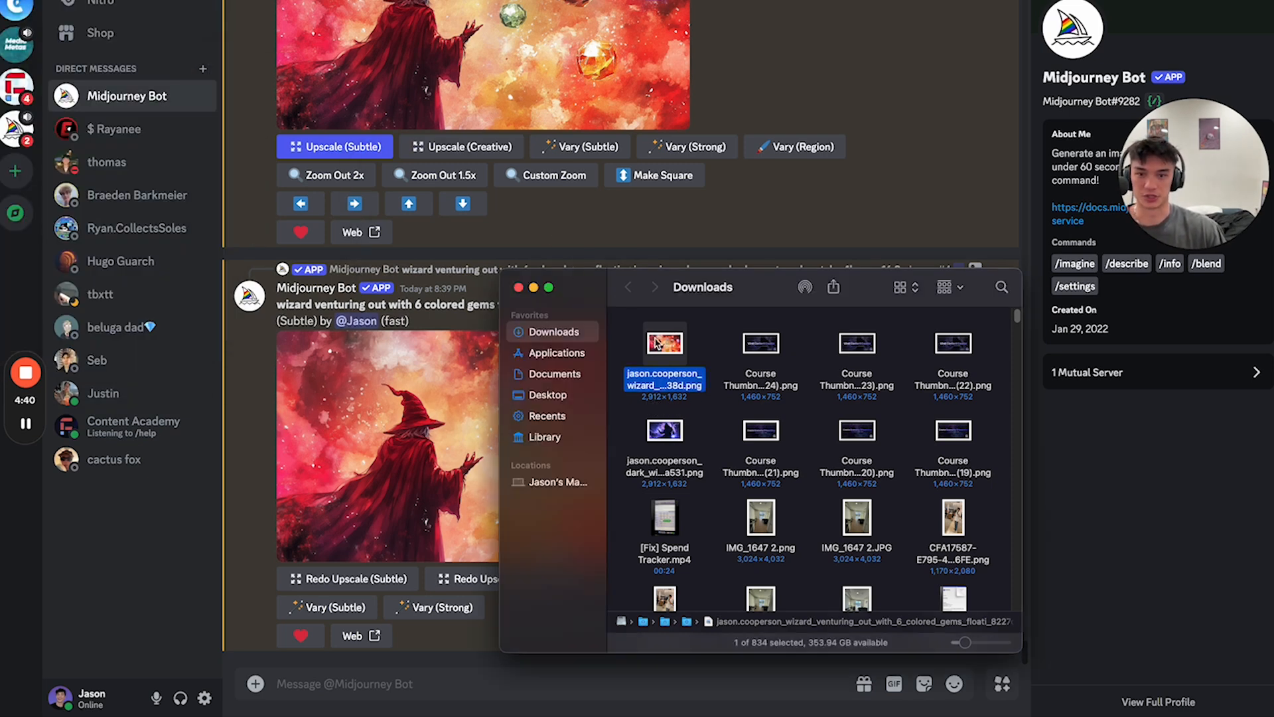
pyautogui.press('space')
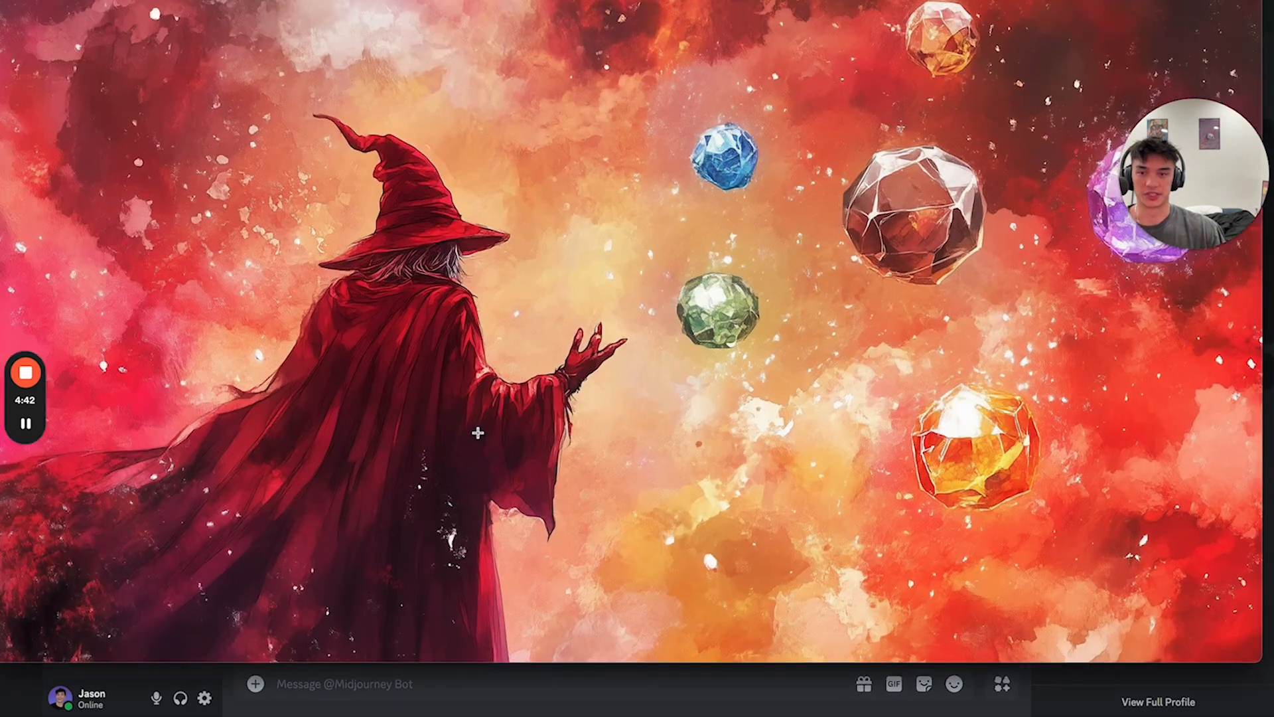
pyautogui.press('space')
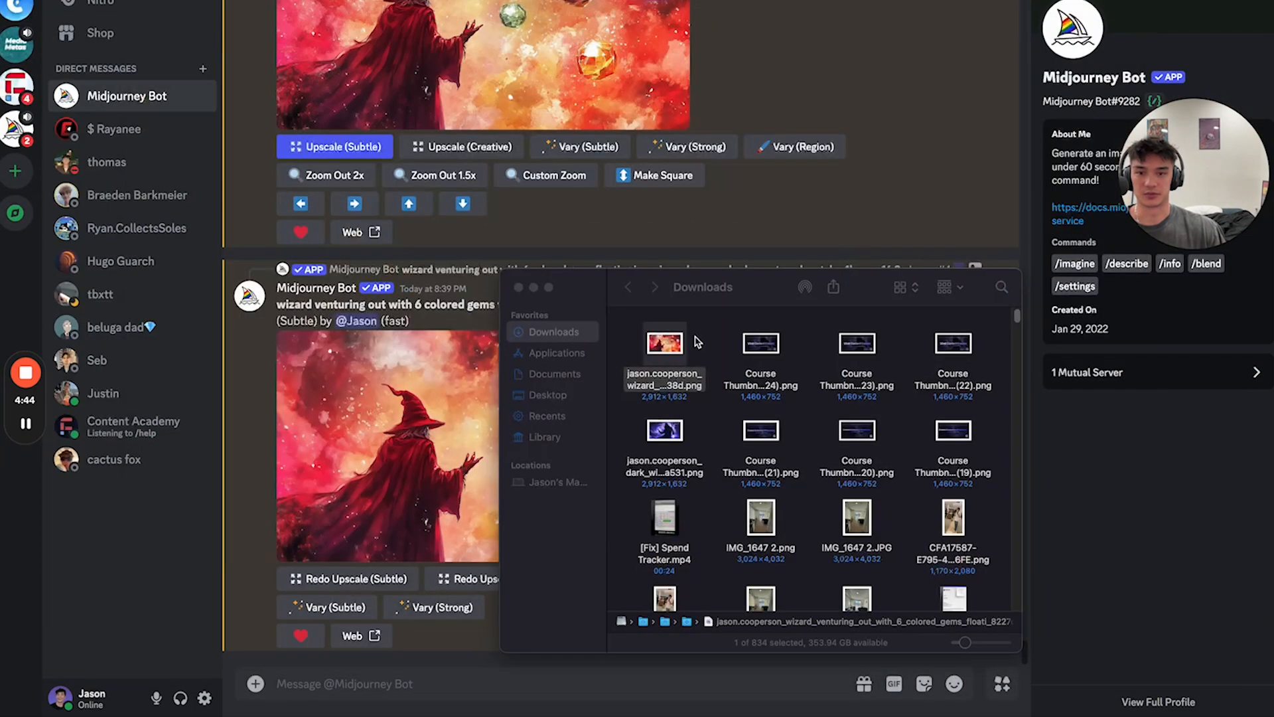
# Step: Switch to the course editing dialog in the browser and check the required cover dimensions for the Operations course
pyautogui.click(451, 677)
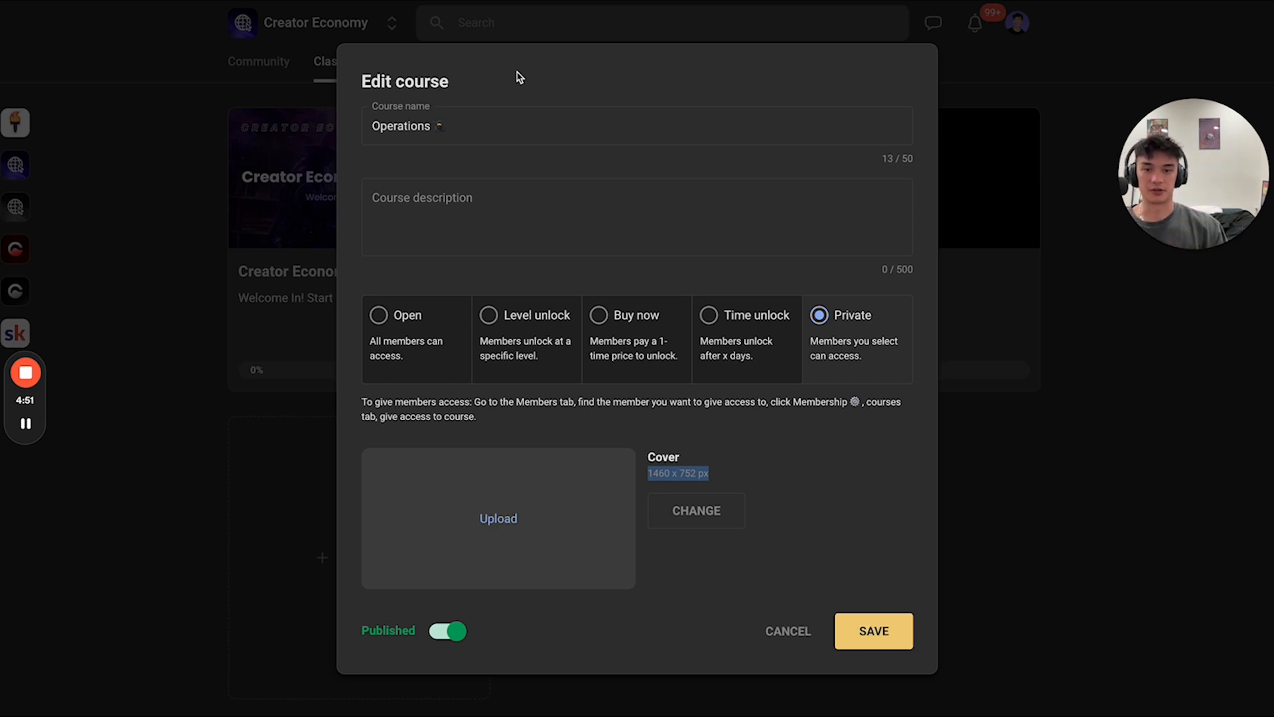
pyautogui.click(696, 473)
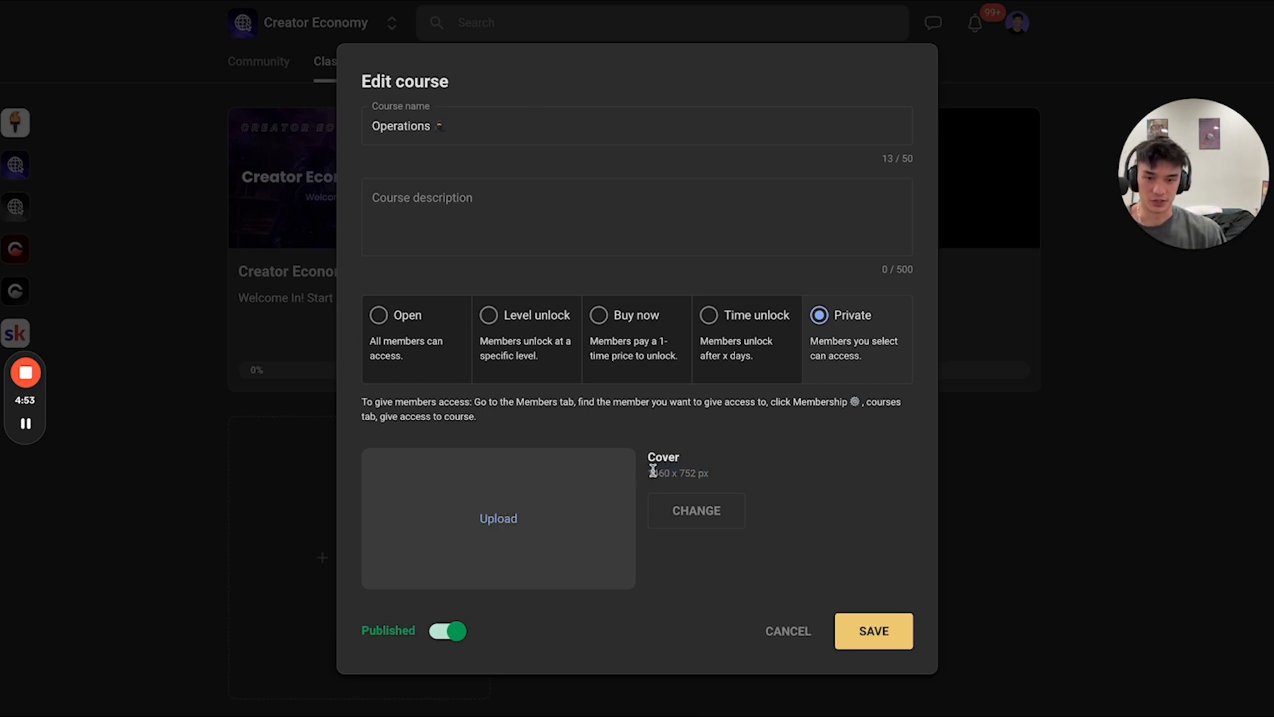
pyautogui.moveTo(653, 470); pyautogui.dragTo(708, 476)
pyautogui.click(732, 478)
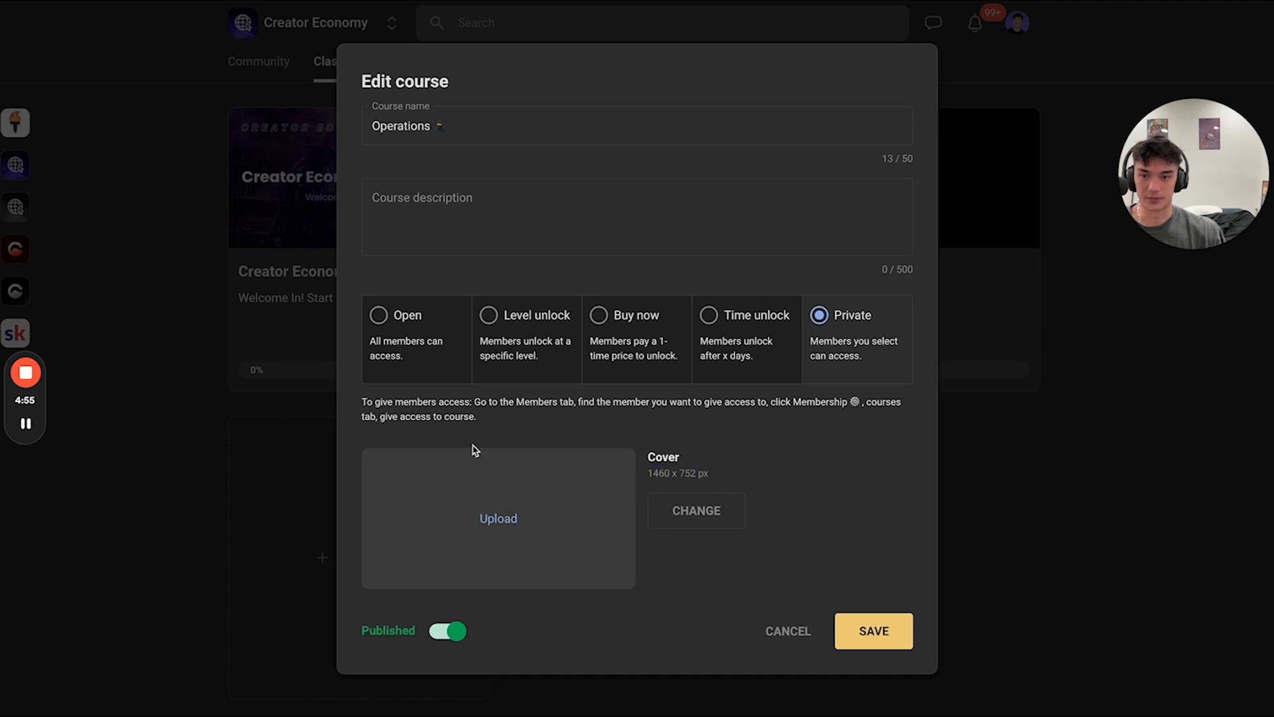
pyautogui.moveTo(648, 474); pyautogui.dragTo(709, 475)
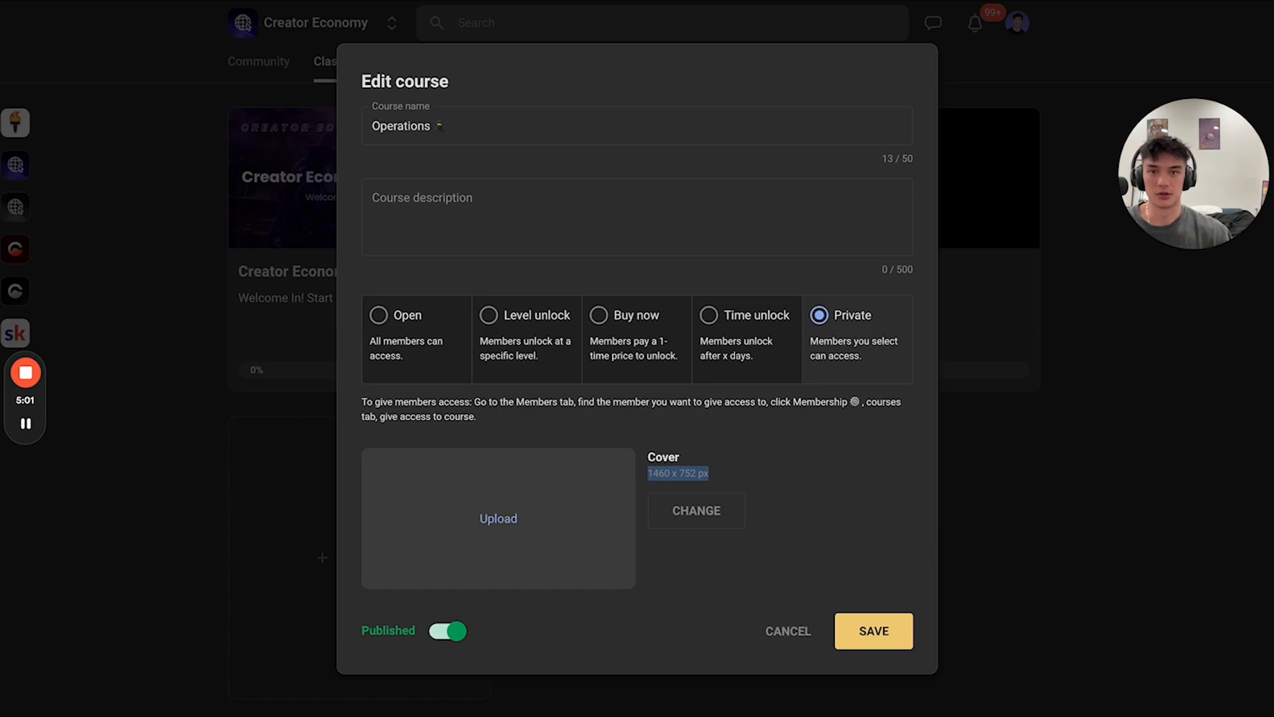
# Step: Switch to Canva and create a new custom-size design of 1460 × 752 px
pyautogui.hotkey('alt', 'Tab')
pyautogui.click(1133, 36)
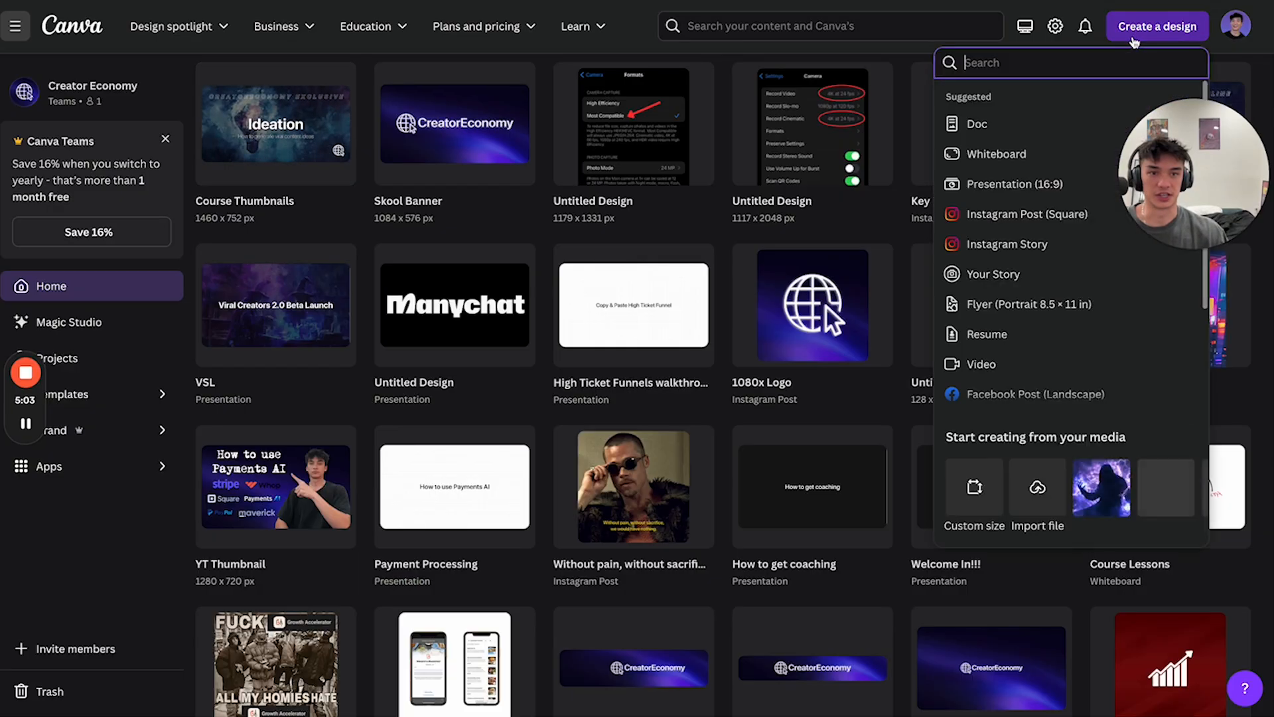
pyautogui.click(974, 486)
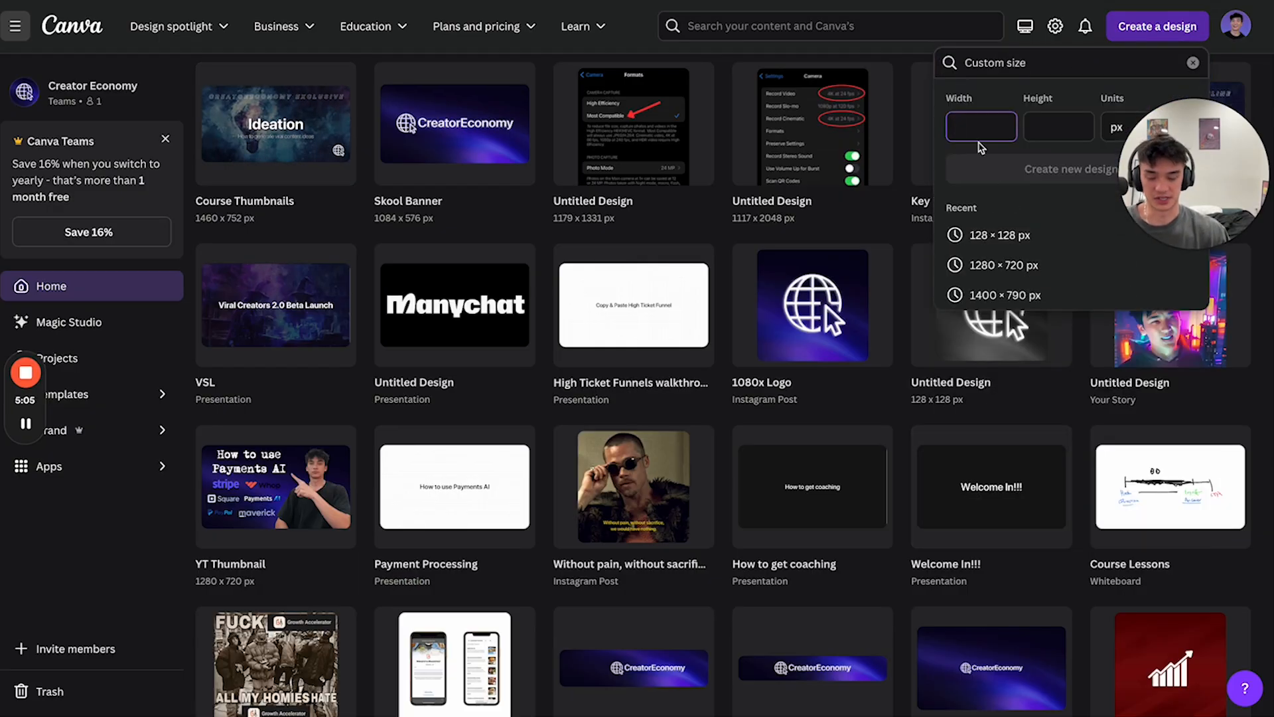
pyautogui.press('Tab')
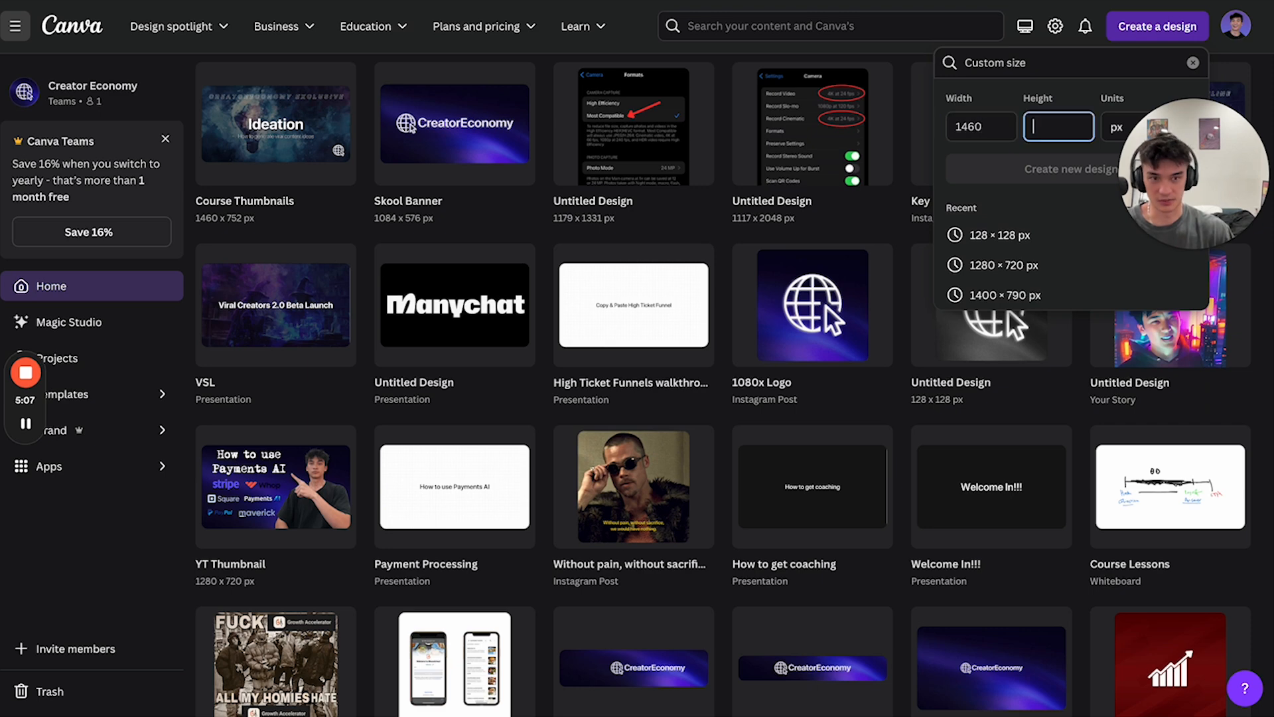
pyautogui.write('76')
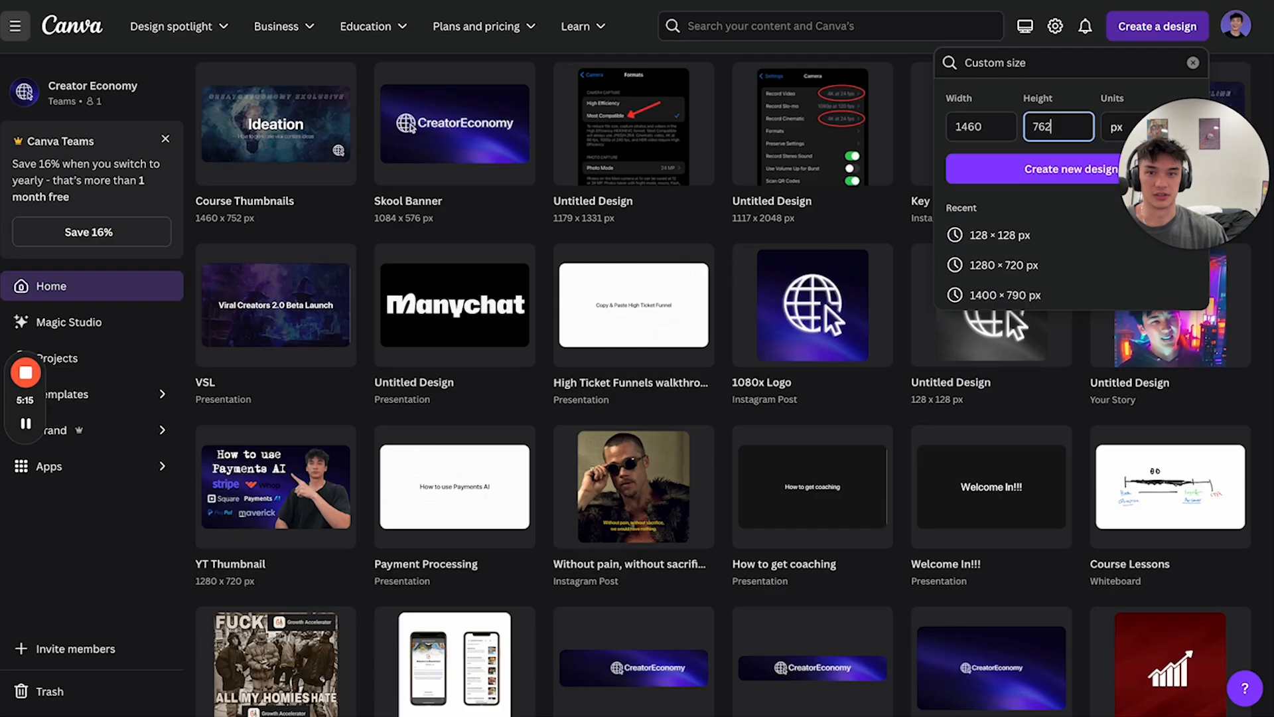
pyautogui.write('2')
pyautogui.press('BackSpace')
pyautogui.press('BackSpace')
pyautogui.write('52')
pyautogui.click(1055, 178)
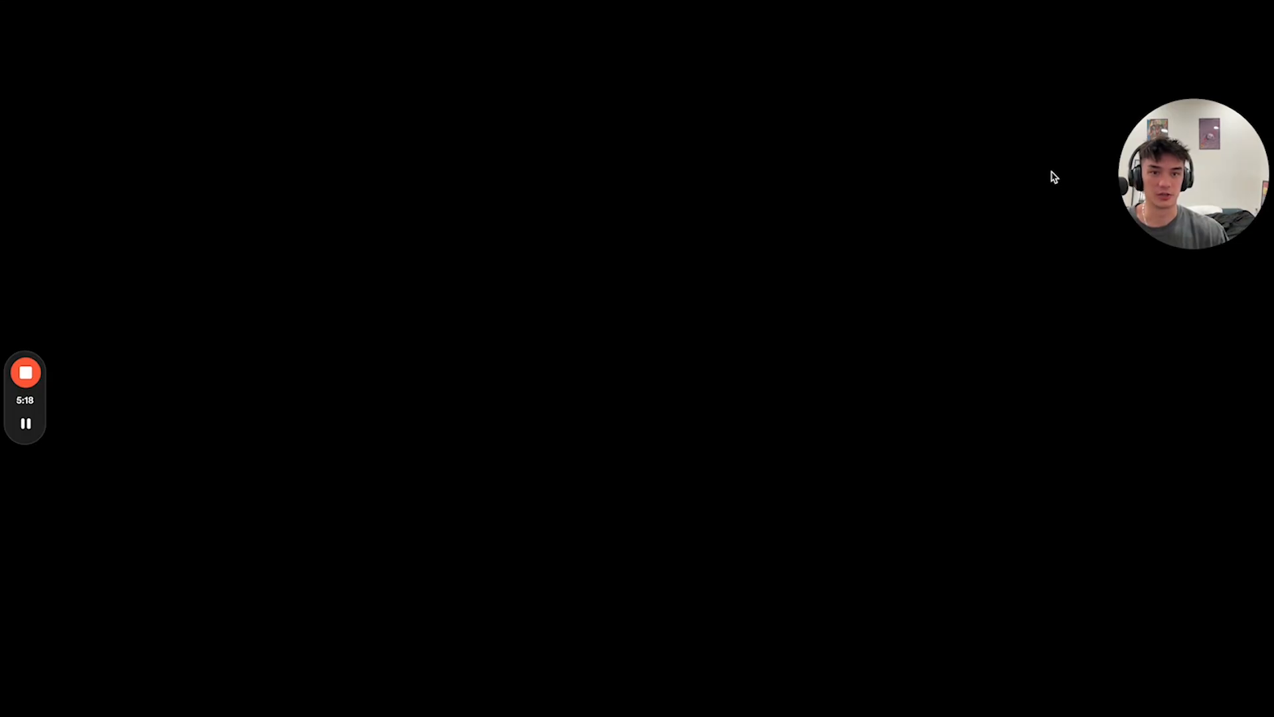
# Step: Rename the new design "course cover example"
pyautogui.click(966, 19)
pyautogui.press('BackSpace')
pyautogui.write('Skool banners example')
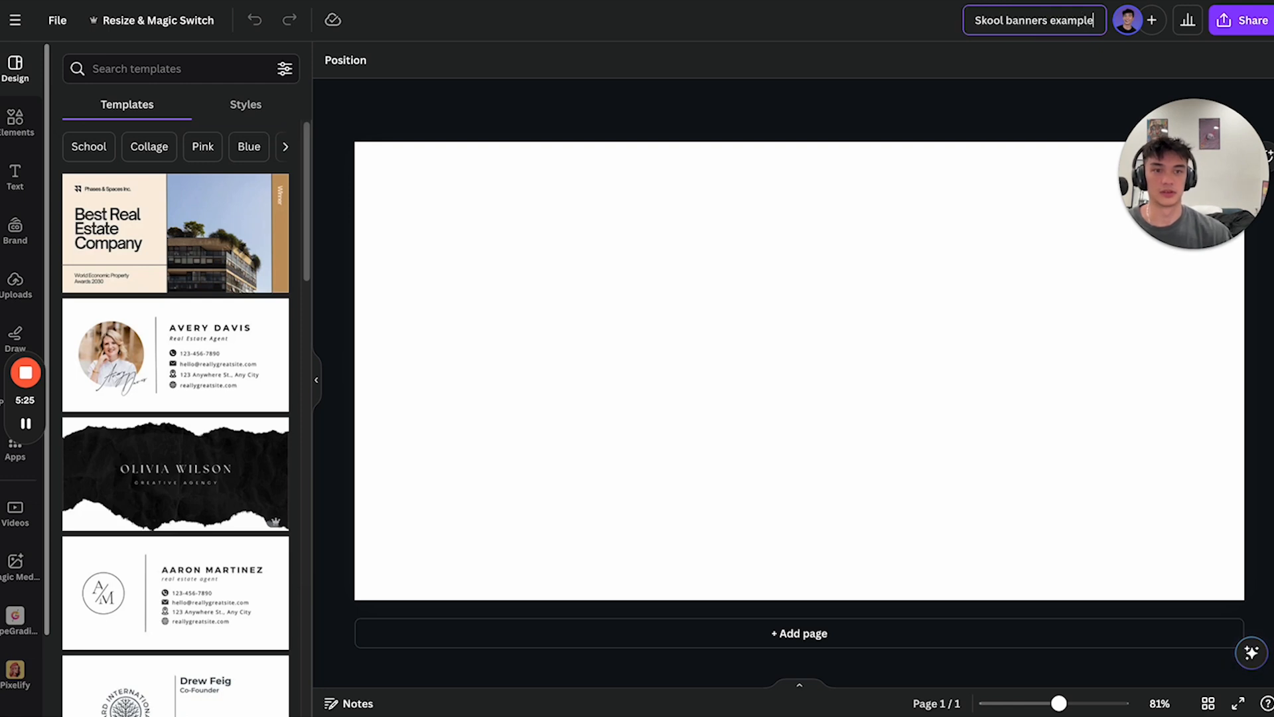
pyautogui.hotkey('ctrl', 'a')
pyautogui.write('course cover e')
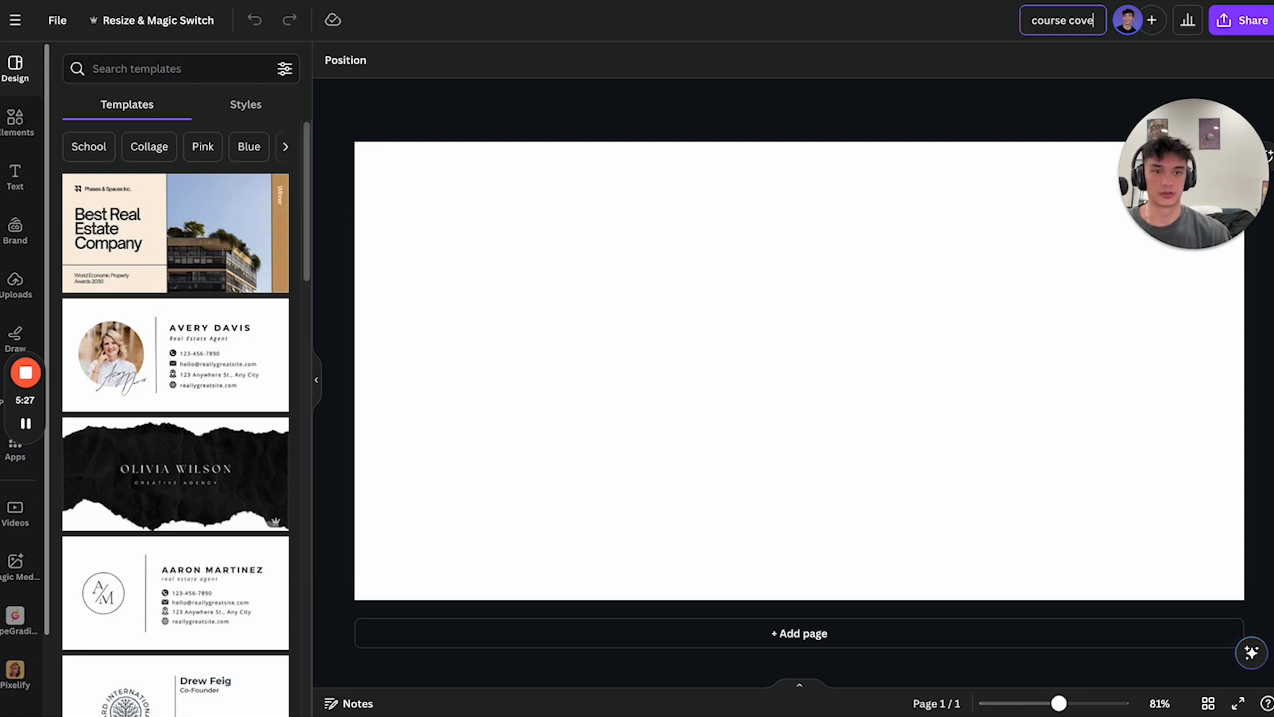
pyautogui.write('xample')
pyautogui.click(617, 284)
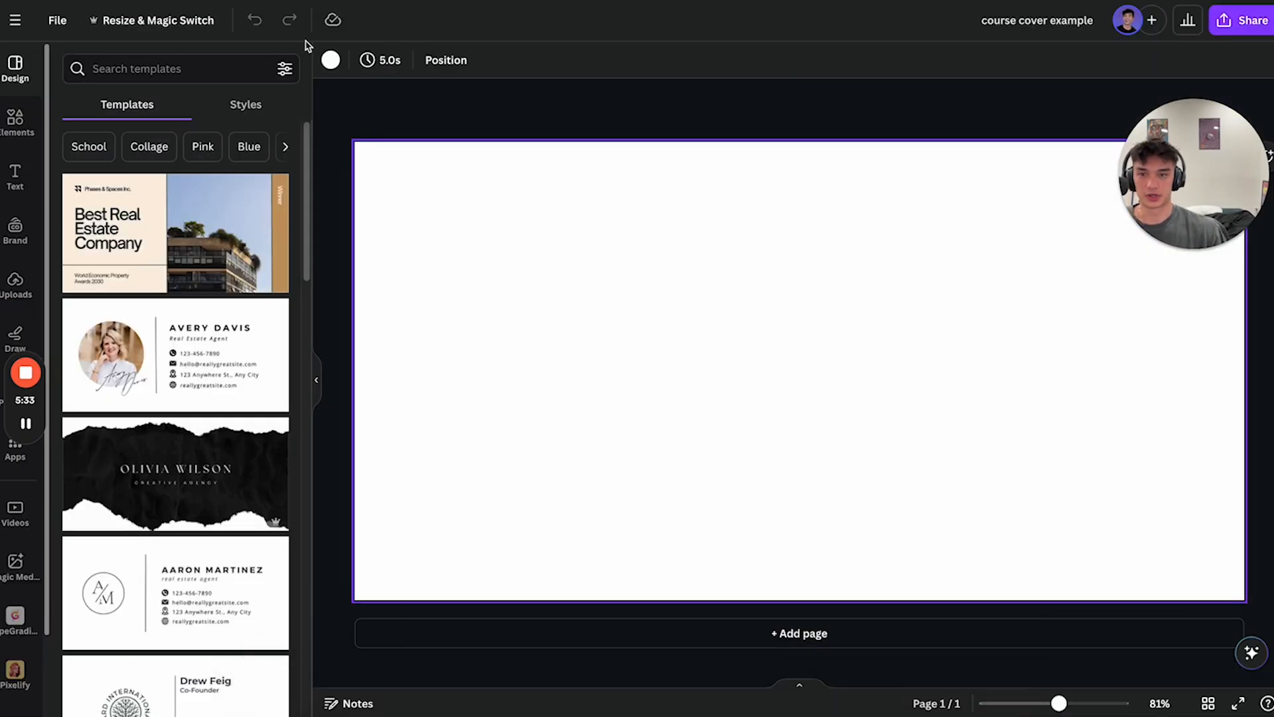
# Step: Set the page background to the very dark red #230000
pyautogui.click(331, 60)
pyautogui.scroll(-1, 165, 367)
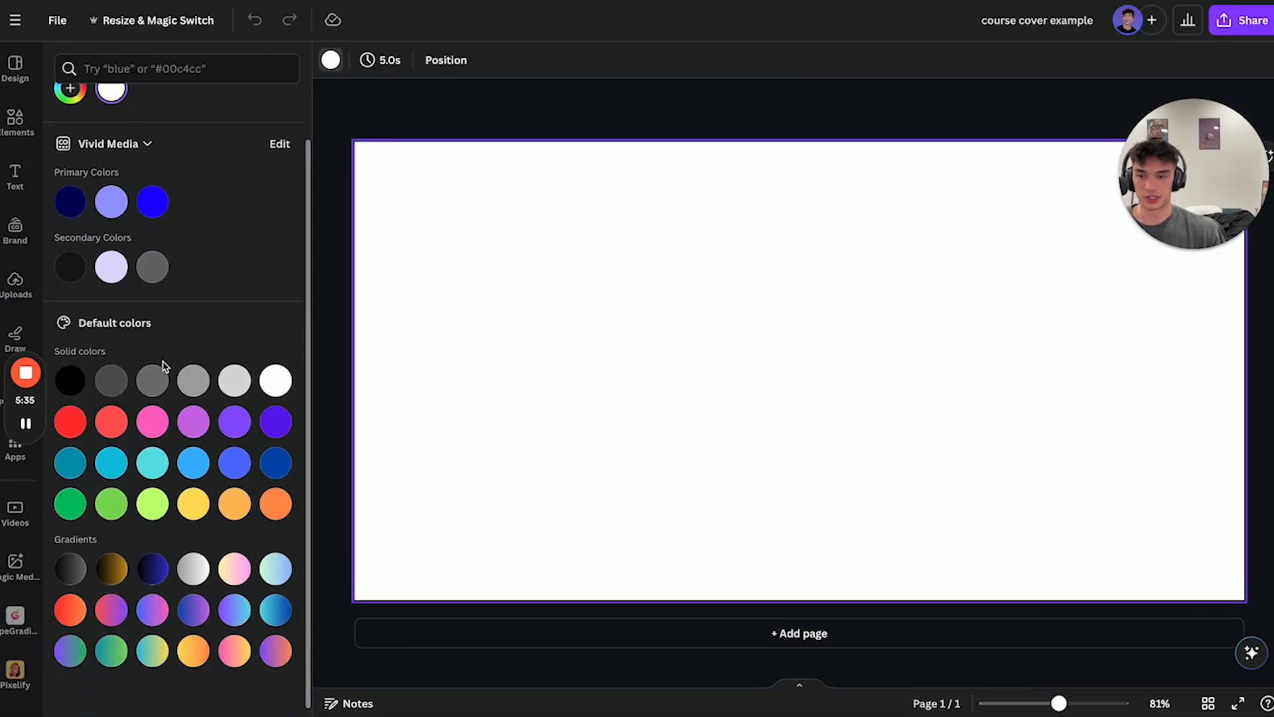
pyautogui.click(71, 425)
pyautogui.click(70, 150)
pyautogui.moveTo(236, 225); pyautogui.dragTo(352, 298)
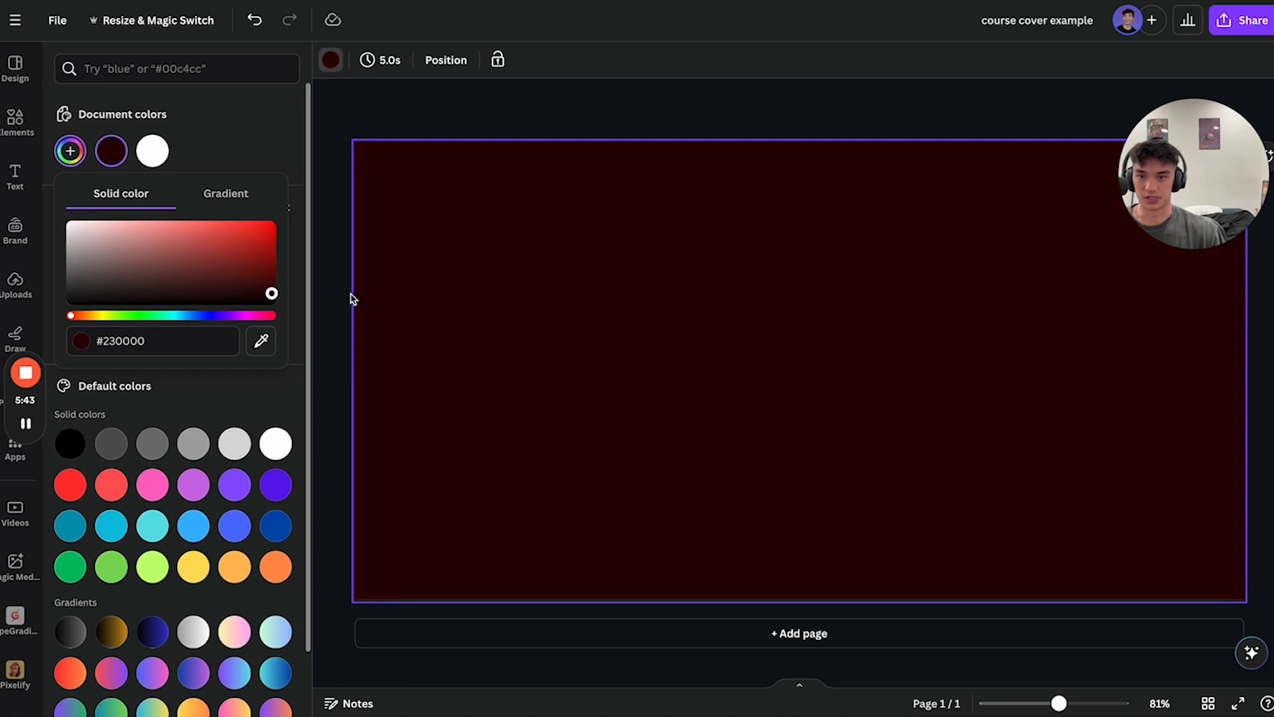
# Step: Add the saved wizard PNG from the Downloads folder to the middle of the page
pyautogui.click(296, 663)
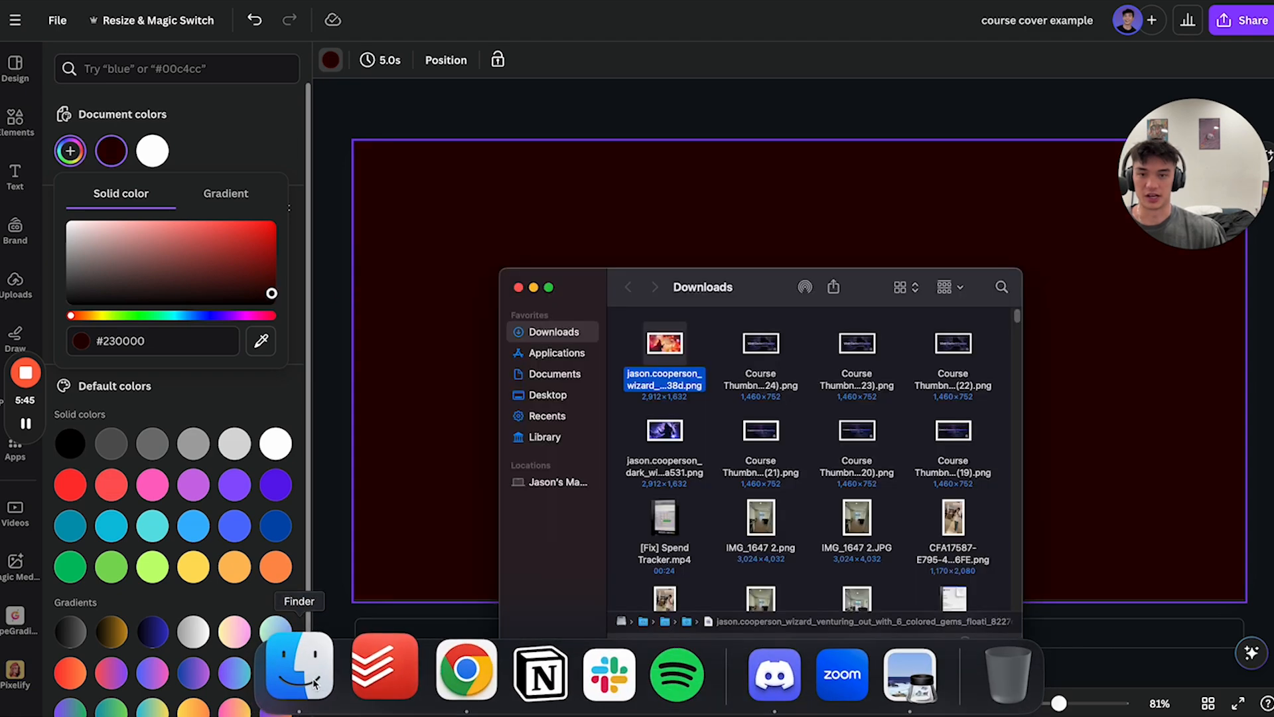
pyautogui.moveTo(763, 286); pyautogui.dragTo(218, 122)
pyautogui.moveTo(128, 178); pyautogui.dragTo(728, 359)
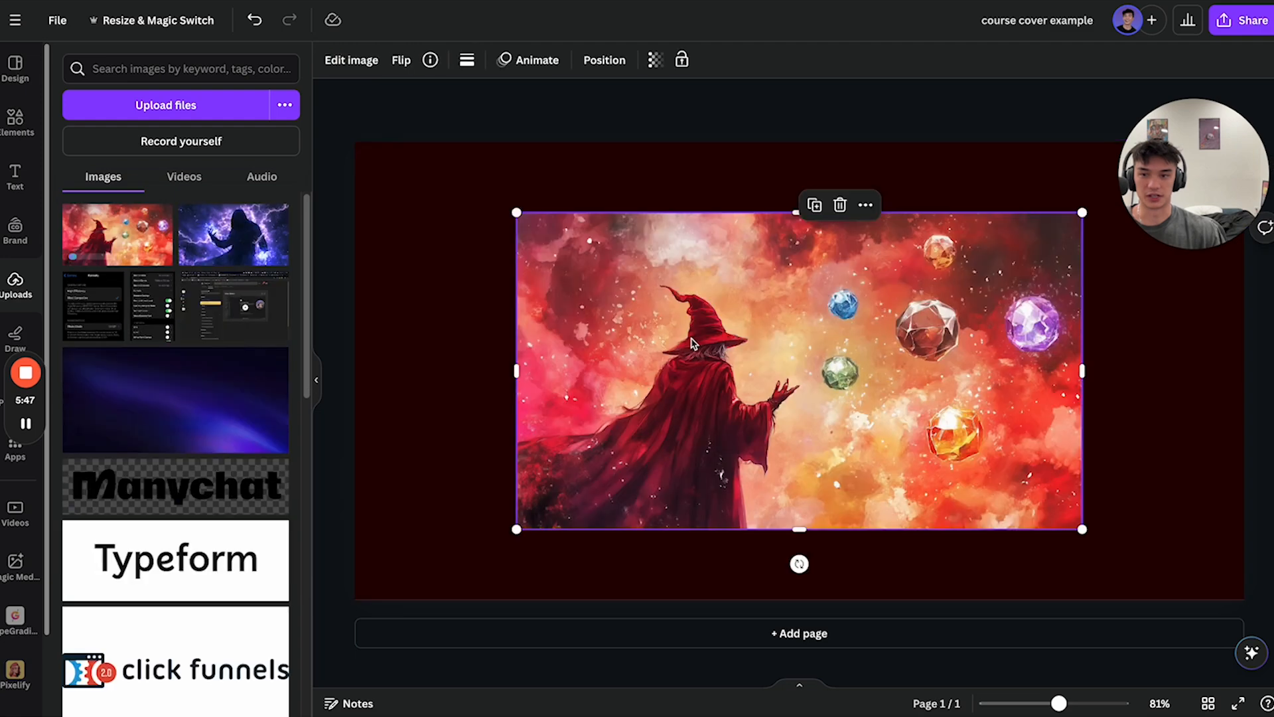
# Step: Enlarge the wizard image to about 1460 × 818 px so it covers the whole page, flush with the page's bottom edge
pyautogui.moveTo(839, 409); pyautogui.dragTo(672, 305)
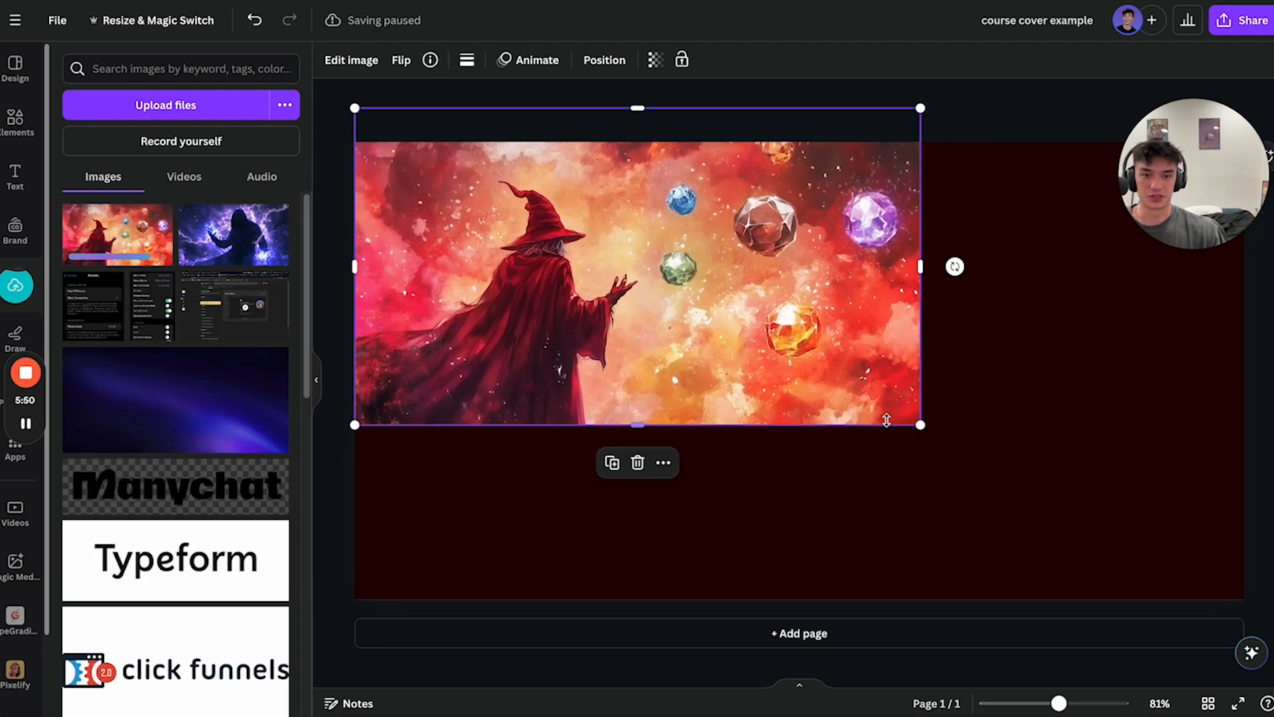
pyautogui.moveTo(915, 425); pyautogui.dragTo(1266, 551)
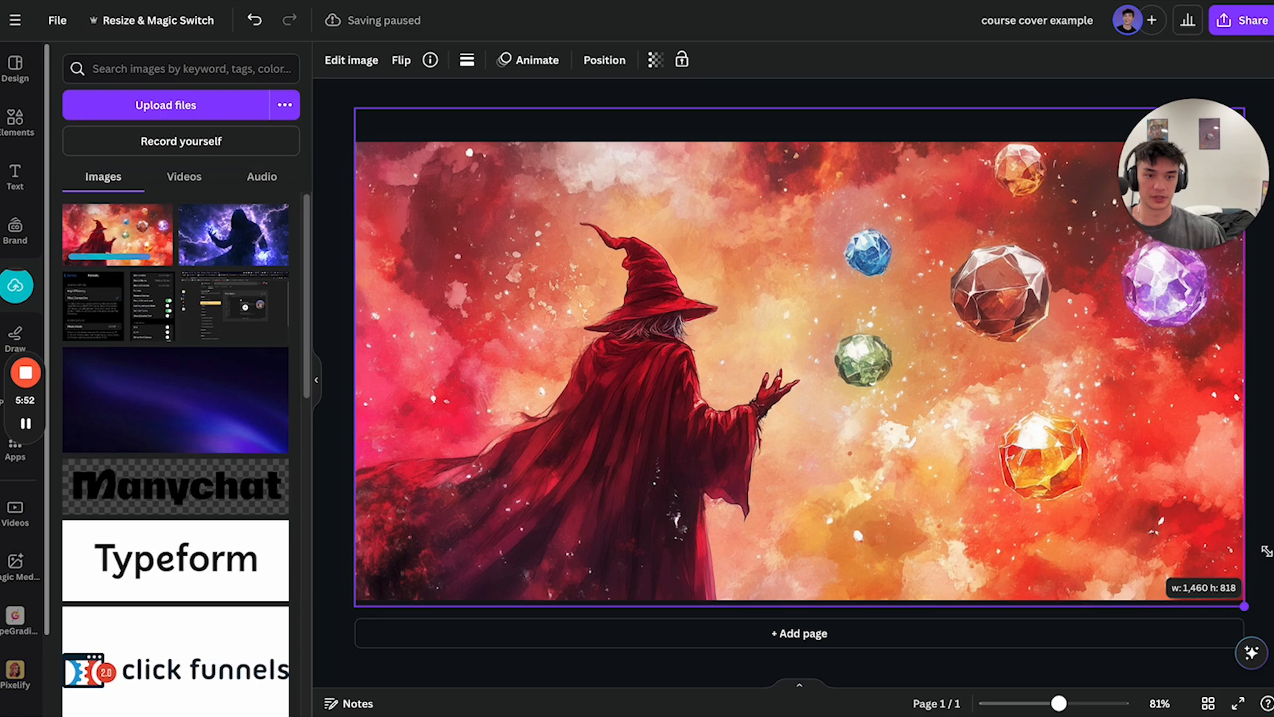
pyautogui.moveTo(638, 314); pyautogui.dragTo(638, 306)
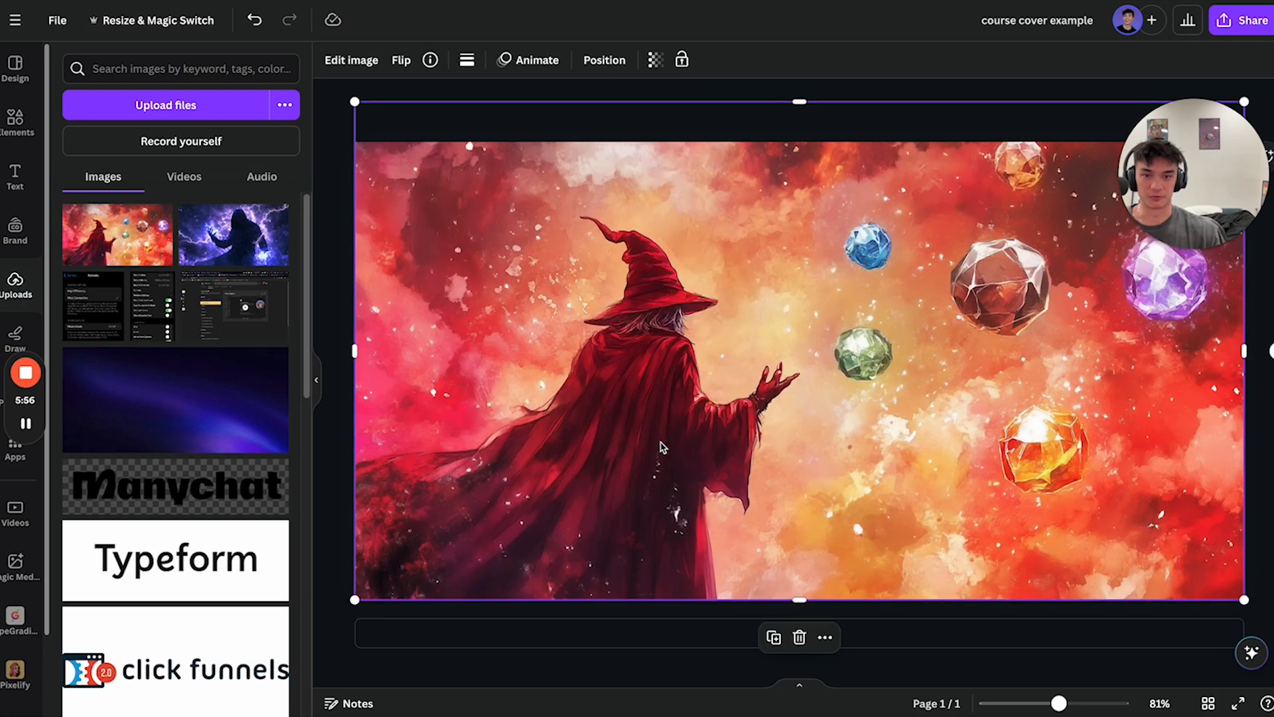
# Step: Set the wizard image's transparency to 30
pyautogui.click(655, 60)
pyautogui.click(657, 122)
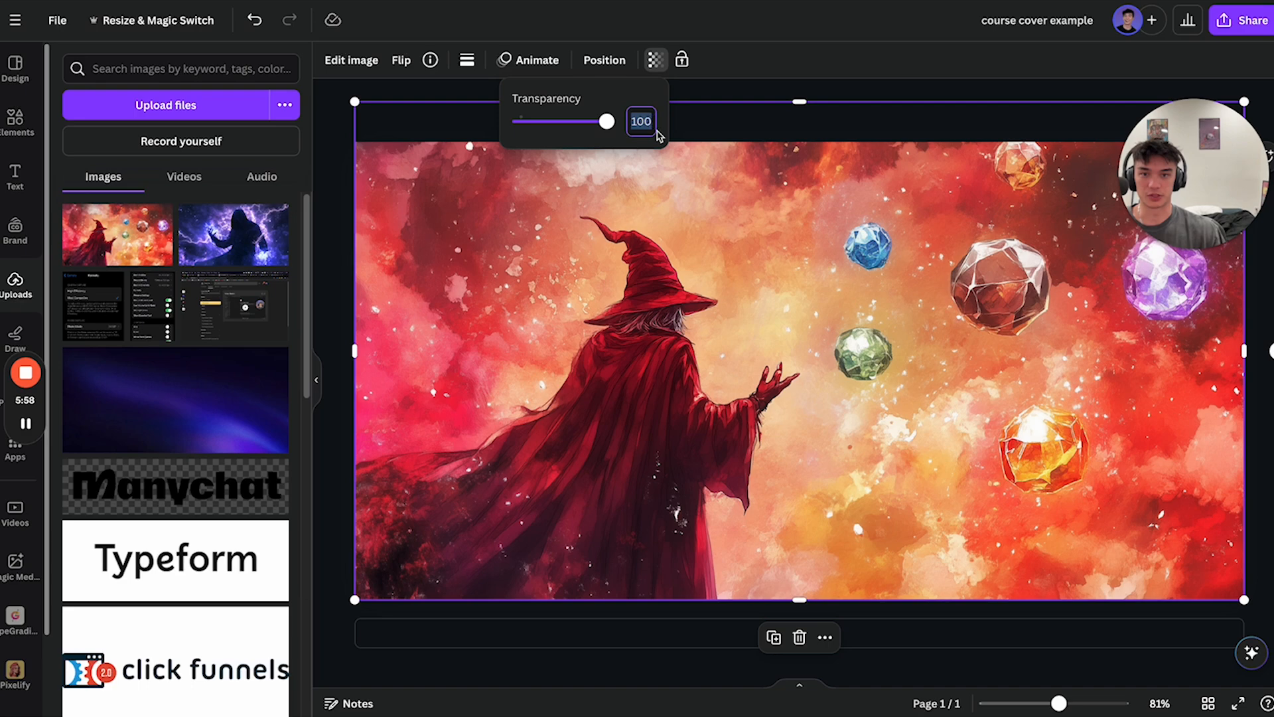
pyautogui.write('30')
pyautogui.press('Return')
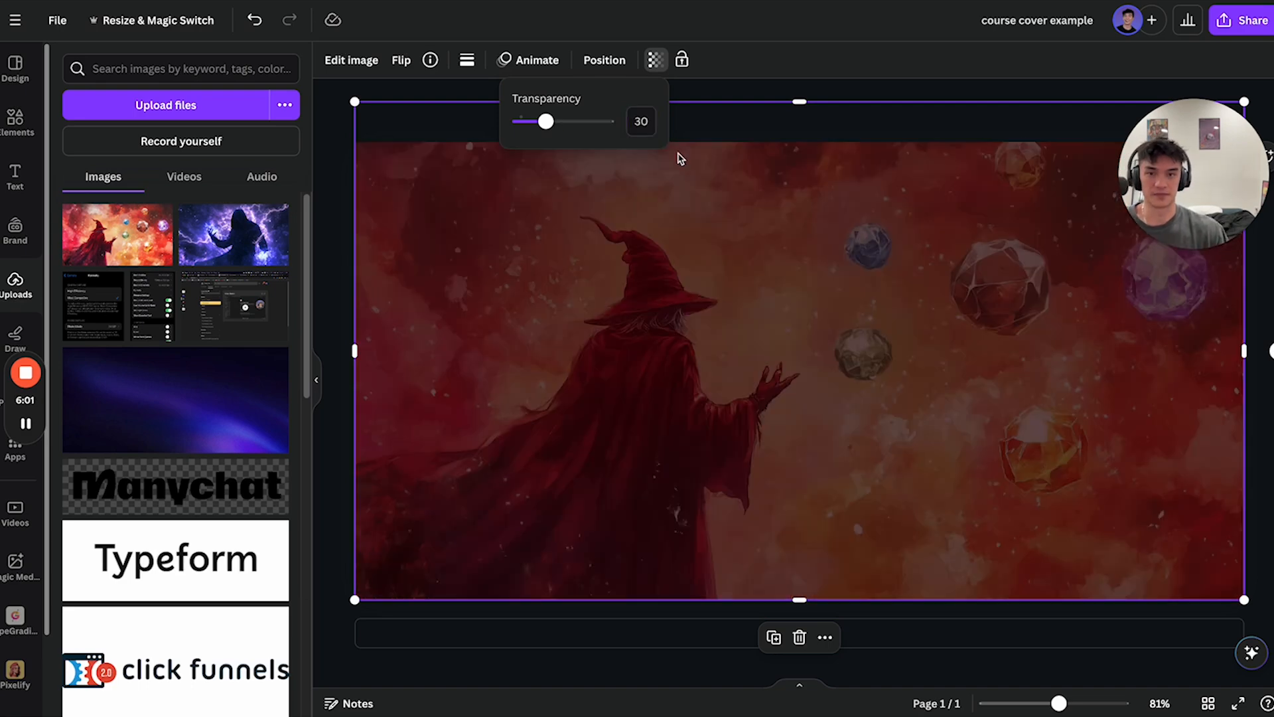
pyautogui.click(747, 140)
# Step: Shift the wizard image aside to expose the page background and darken the background color to #160000
pyautogui.moveTo(620, 374); pyautogui.dragTo(671, 374)
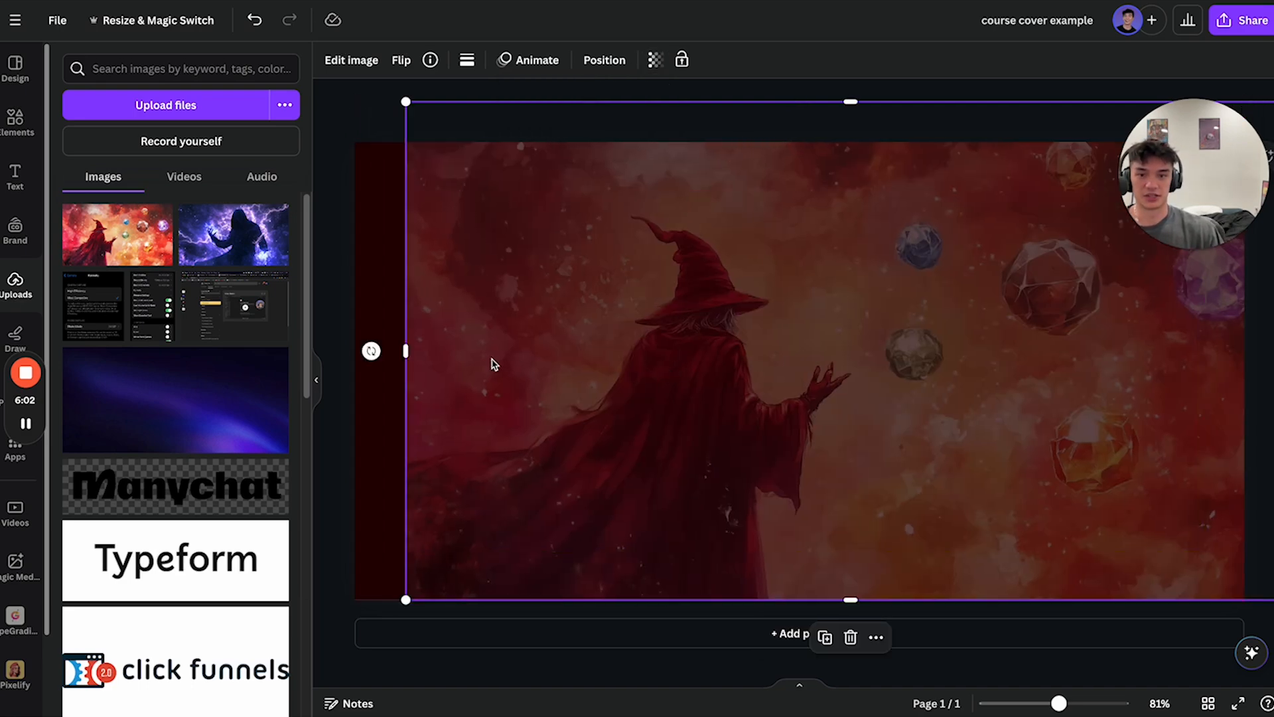
pyautogui.click(370, 252)
pyautogui.click(330, 60)
pyautogui.click(112, 151)
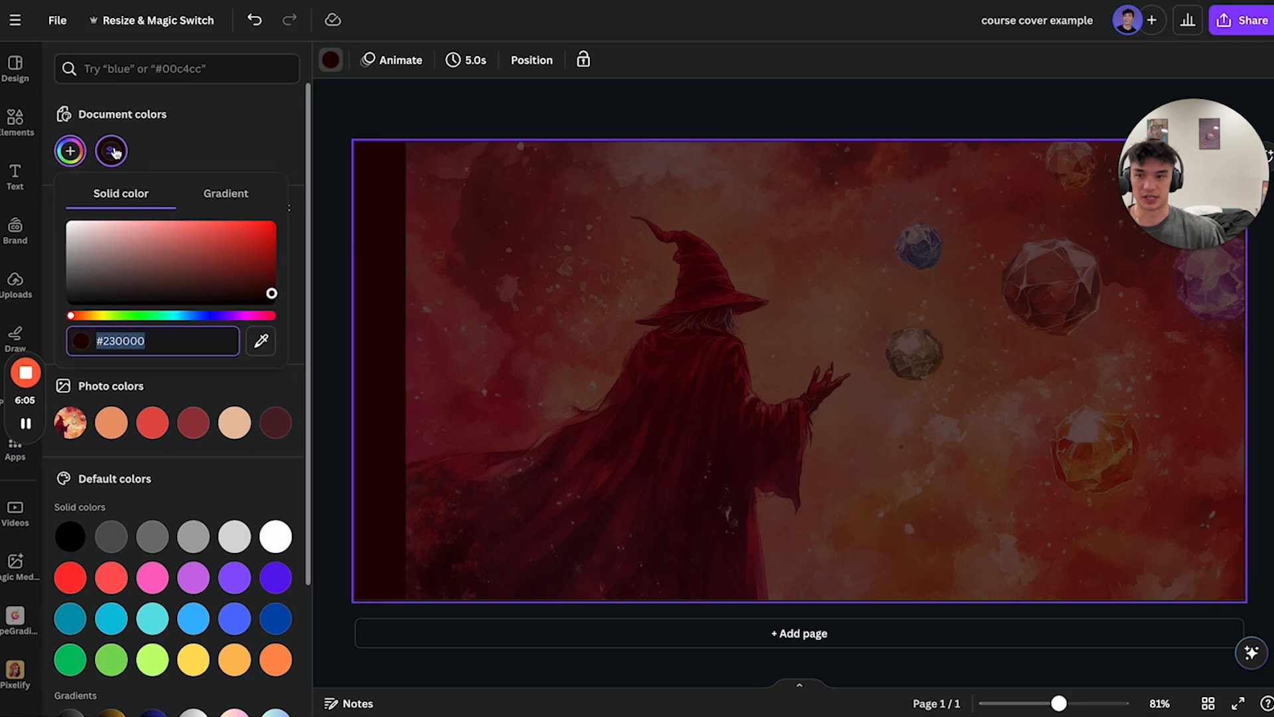
pyautogui.moveTo(275, 296); pyautogui.dragTo(296, 304)
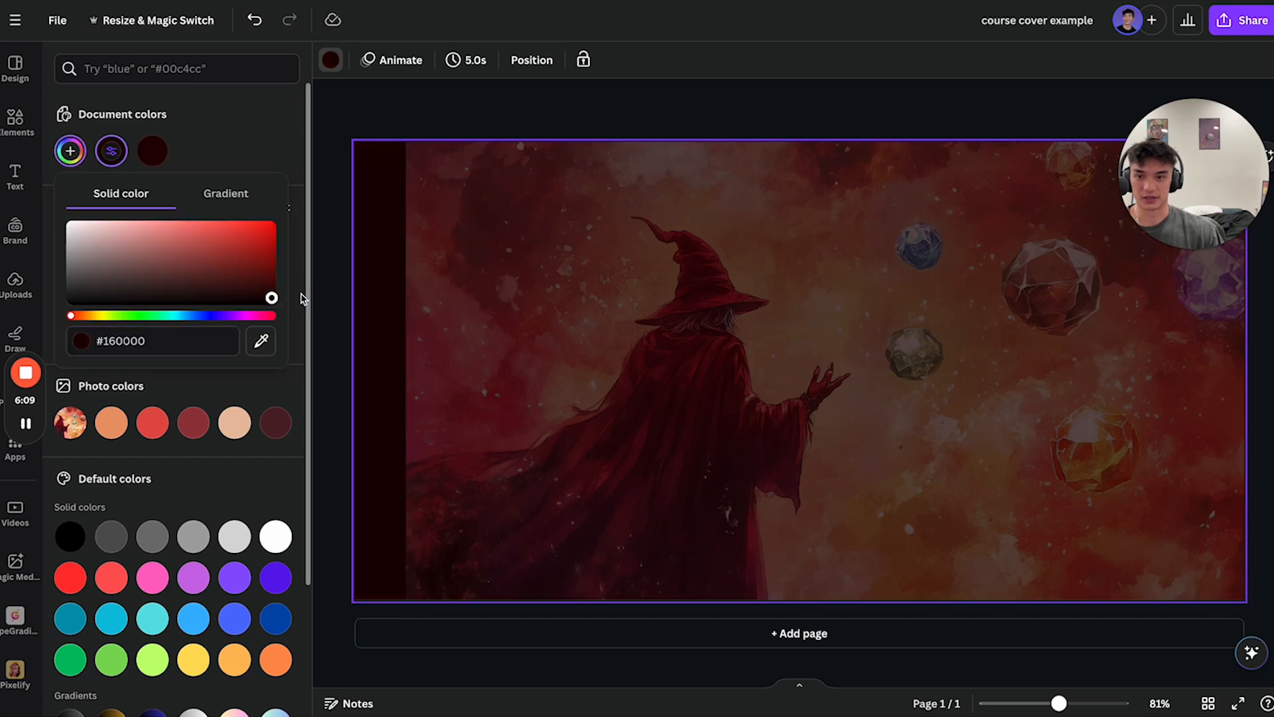
# Step: Center the wizard image horizontally on the page and set it flush with the page's bottom edge
pyautogui.click(591, 155)
pyautogui.click(604, 60)
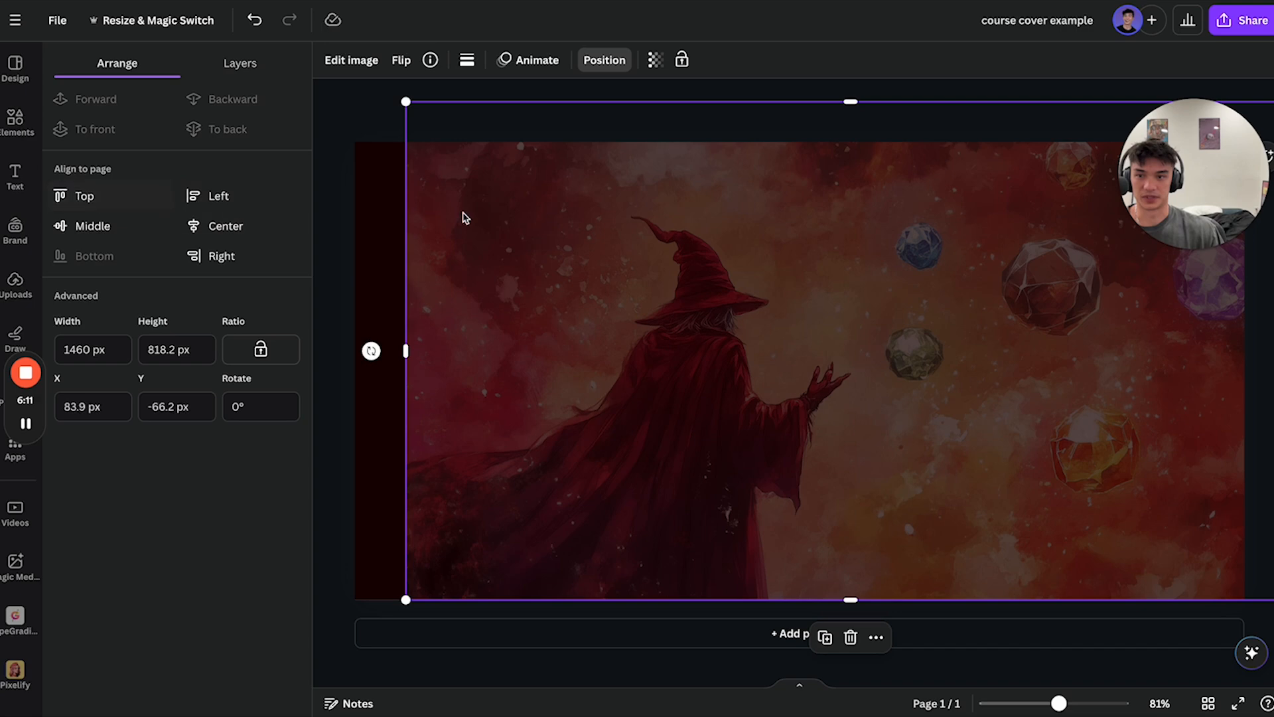
pyautogui.click(193, 229)
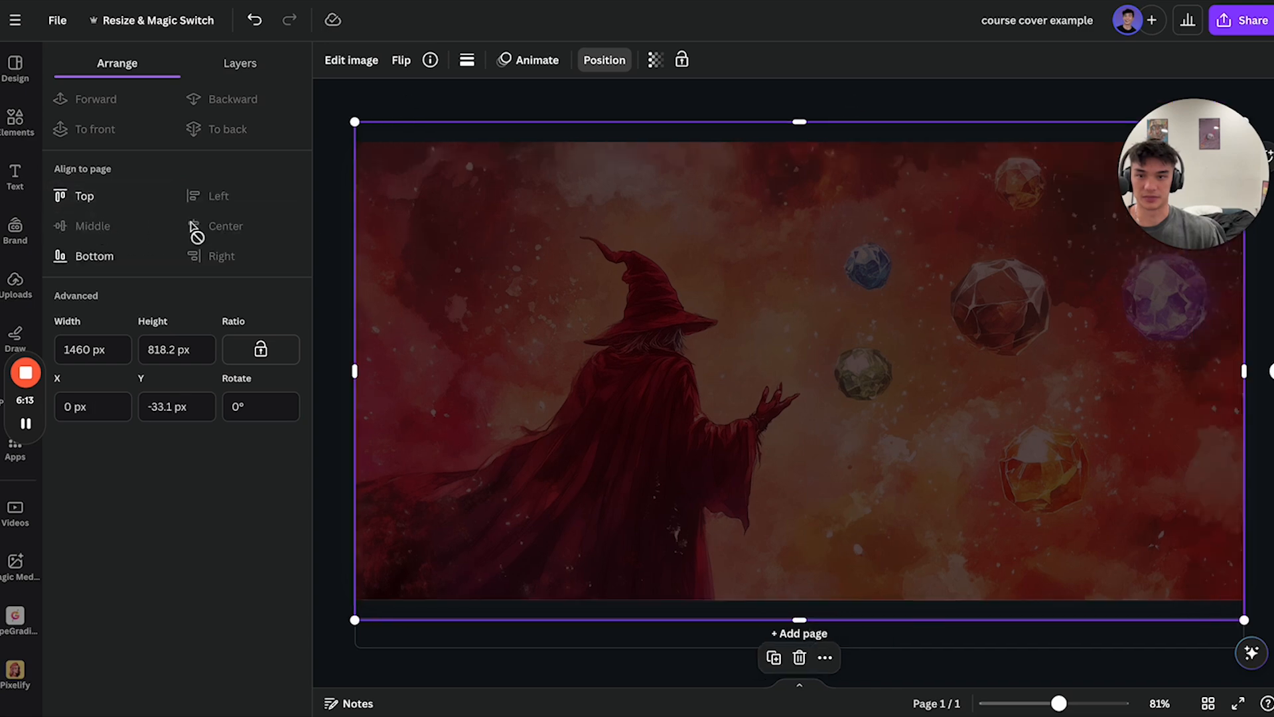
pyautogui.moveTo(757, 360); pyautogui.dragTo(758, 361)
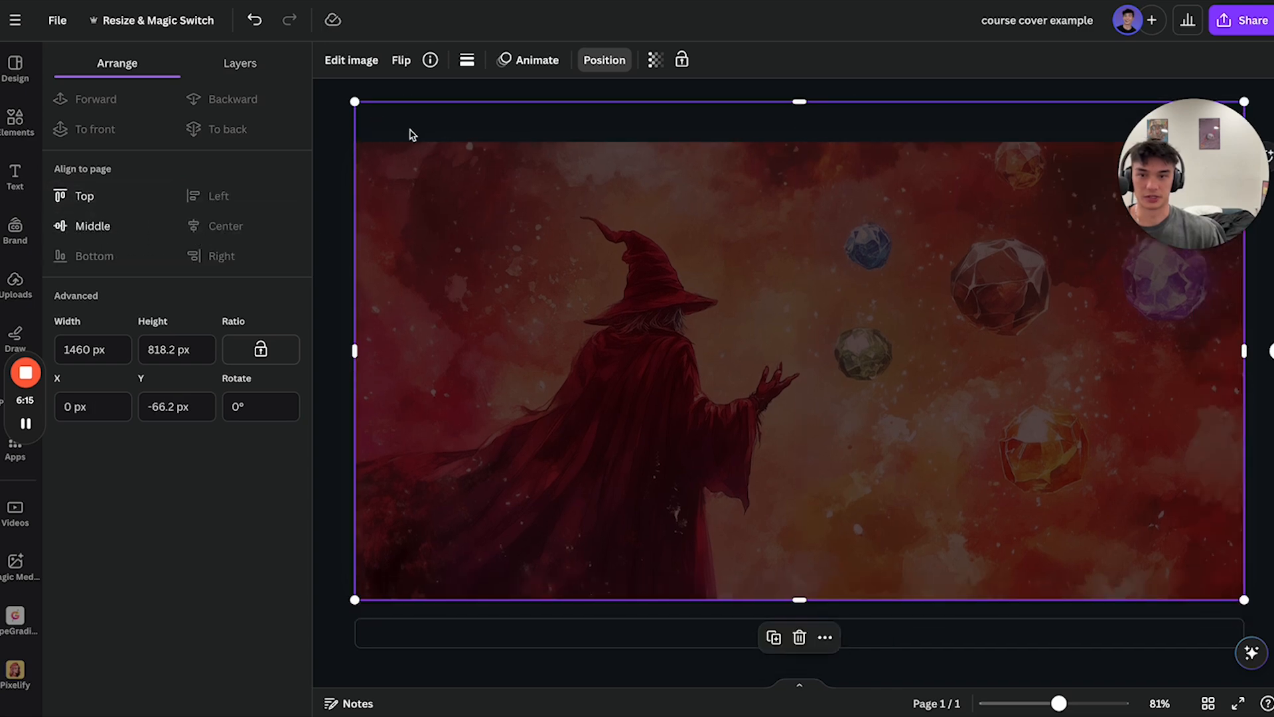
pyautogui.click(343, 115)
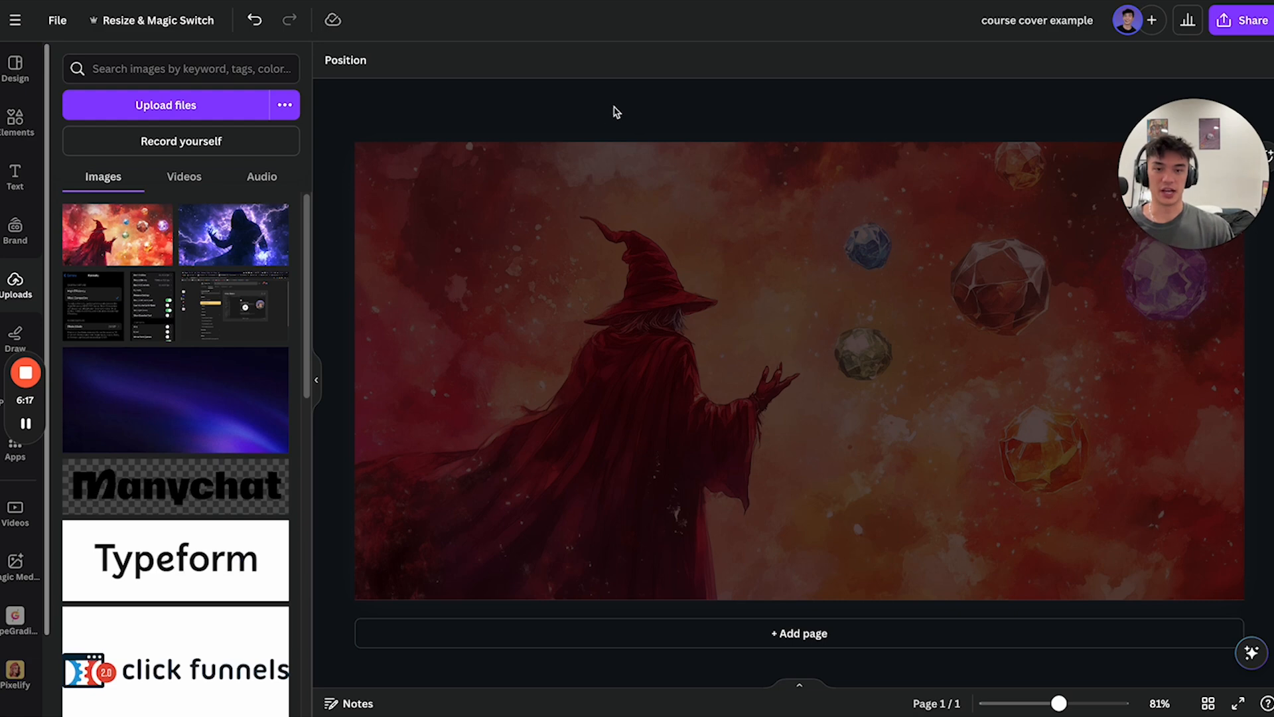
# Step: Search the Canva apps for "type gradient" and open the TypeGradient app
pyautogui.click(15, 174)
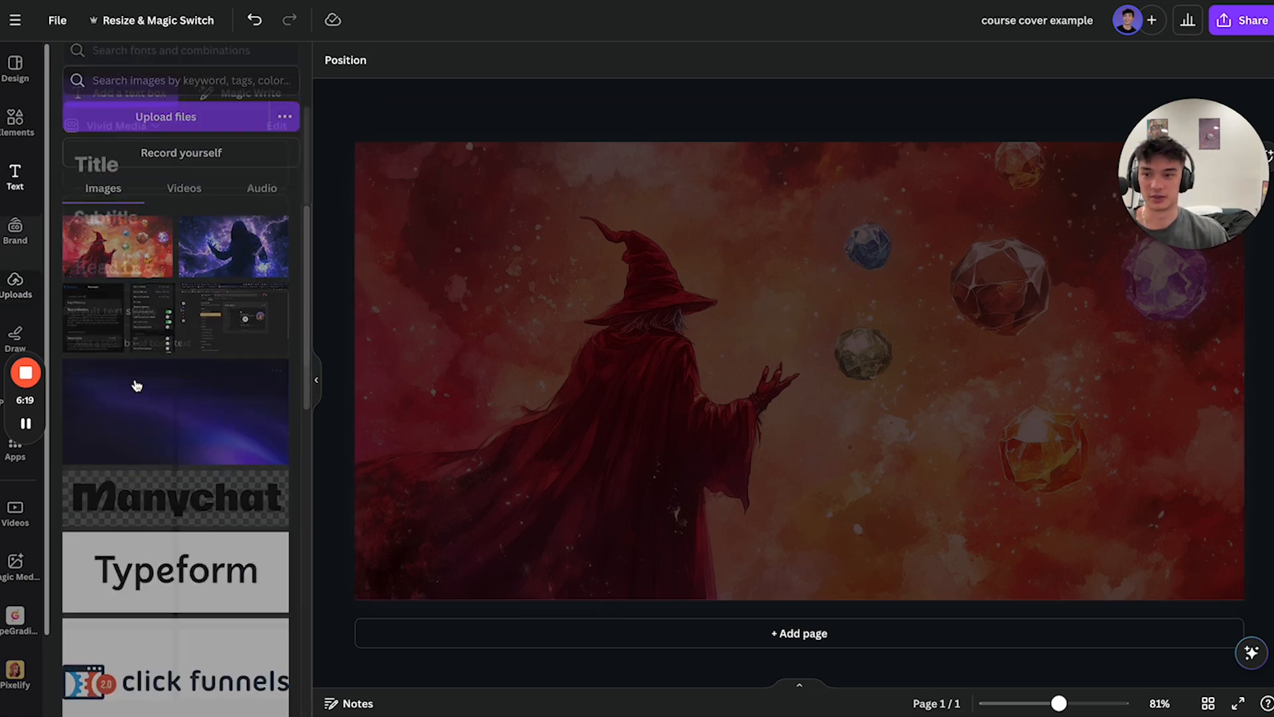
pyautogui.moveTo(40, 401)
pyautogui.moveTo(40, 401); pyautogui.dragTo(195, 277)
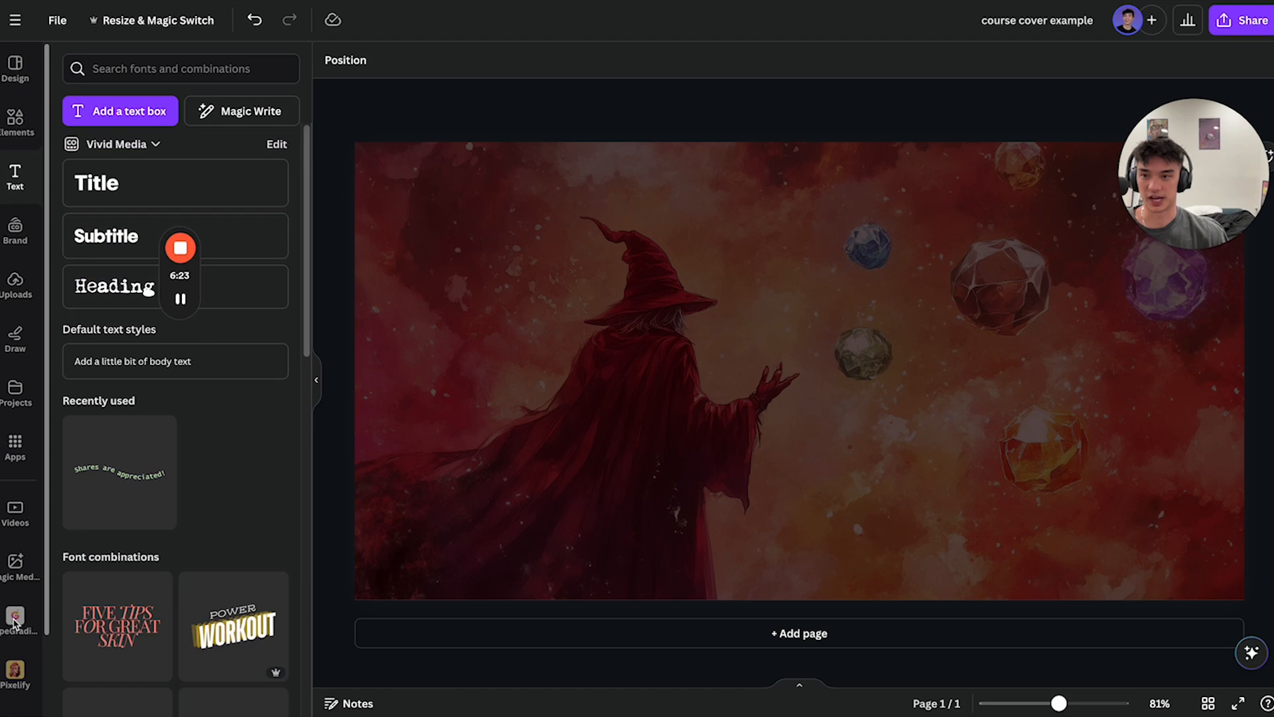
pyautogui.click(15, 446)
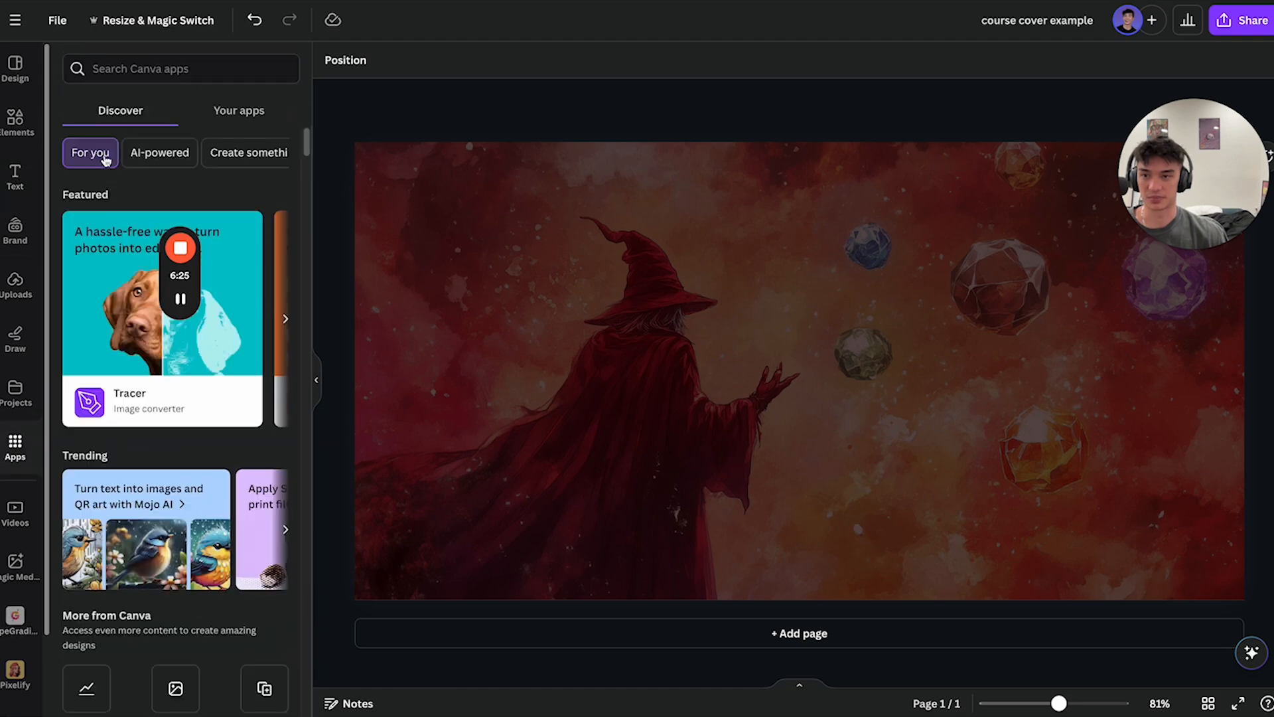
pyautogui.write('ty')
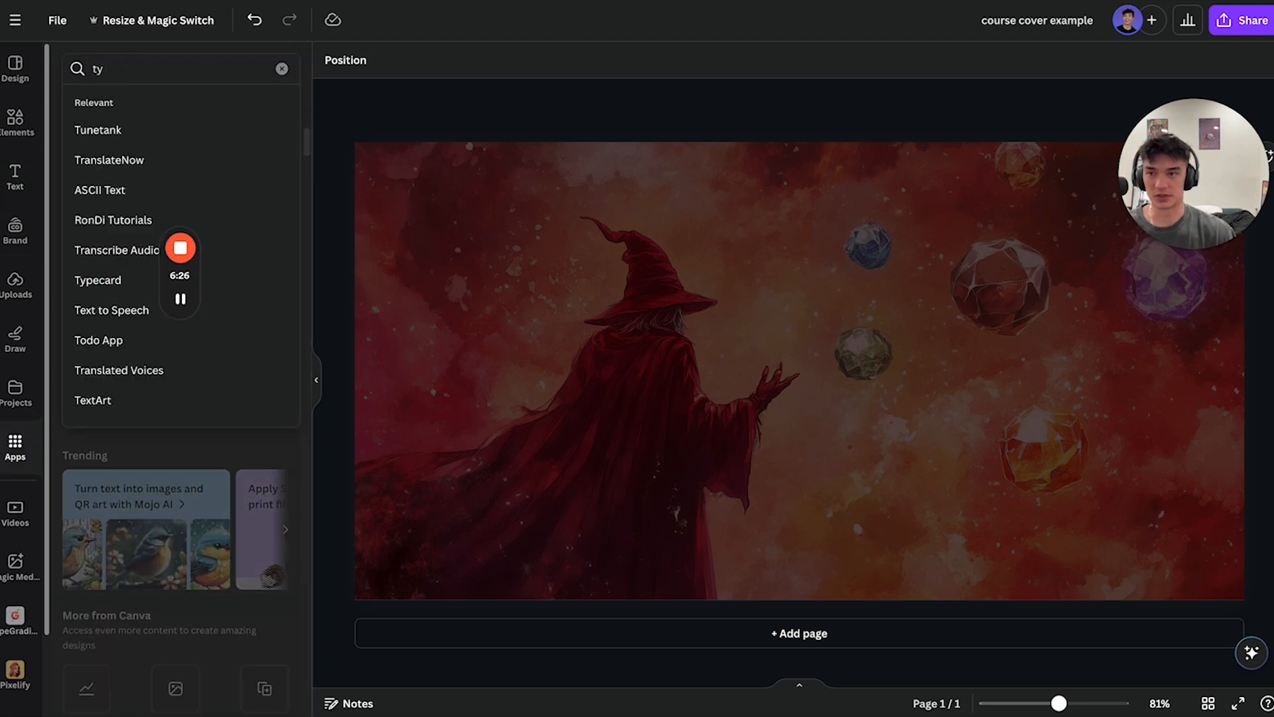
pyautogui.write('upepef')
pyautogui.press('BackSpace')
pyautogui.write('gradient')
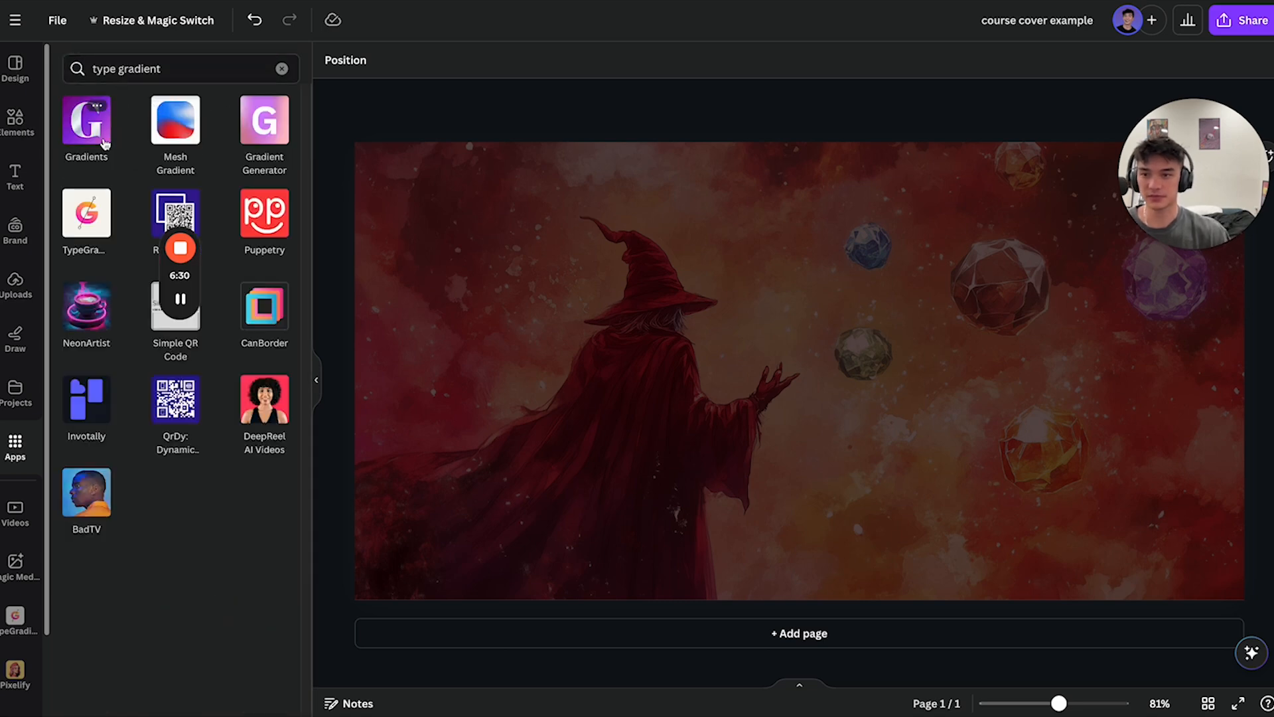
pyautogui.click(15, 617)
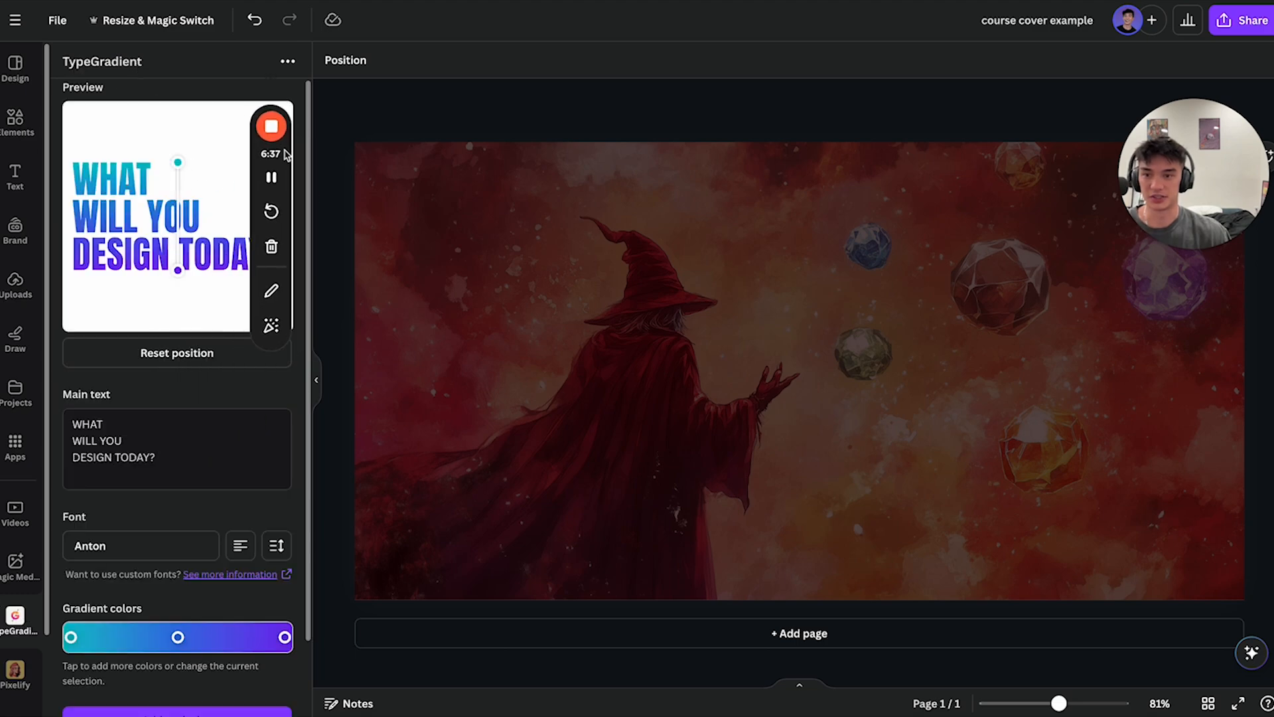
# Step: Replace the gradient text's sample wording with "Inner Circle Onboarding"
pyautogui.click(171, 469)
pyautogui.hotkey('ctrl', 'a')
pyautogui.press('BackSpace')
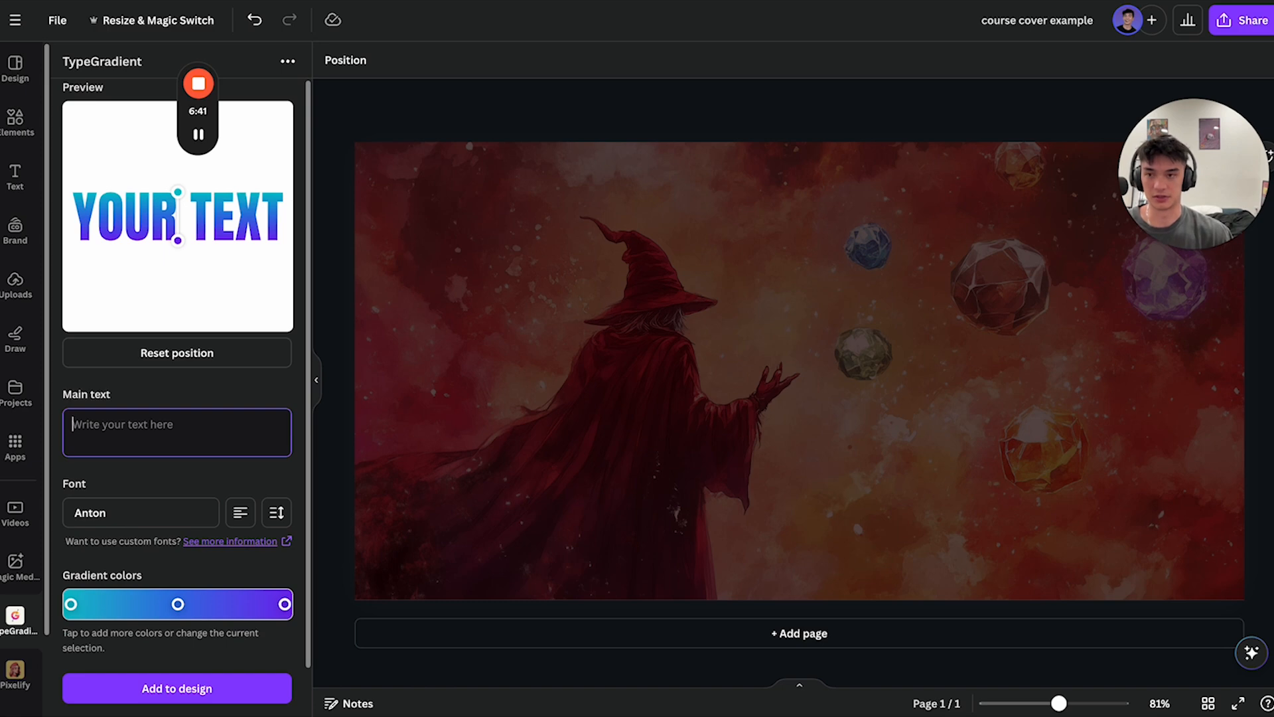
pyautogui.write('Inner Cir')
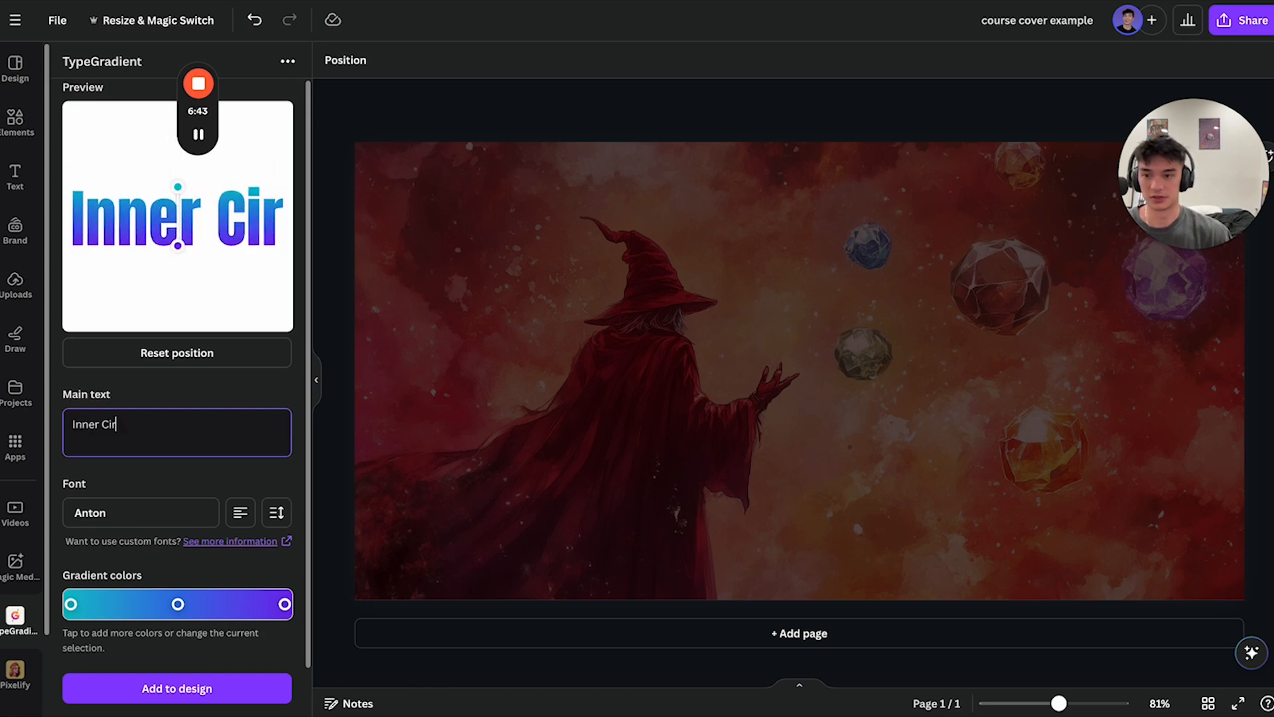
pyautogui.write('cle Onboarding')
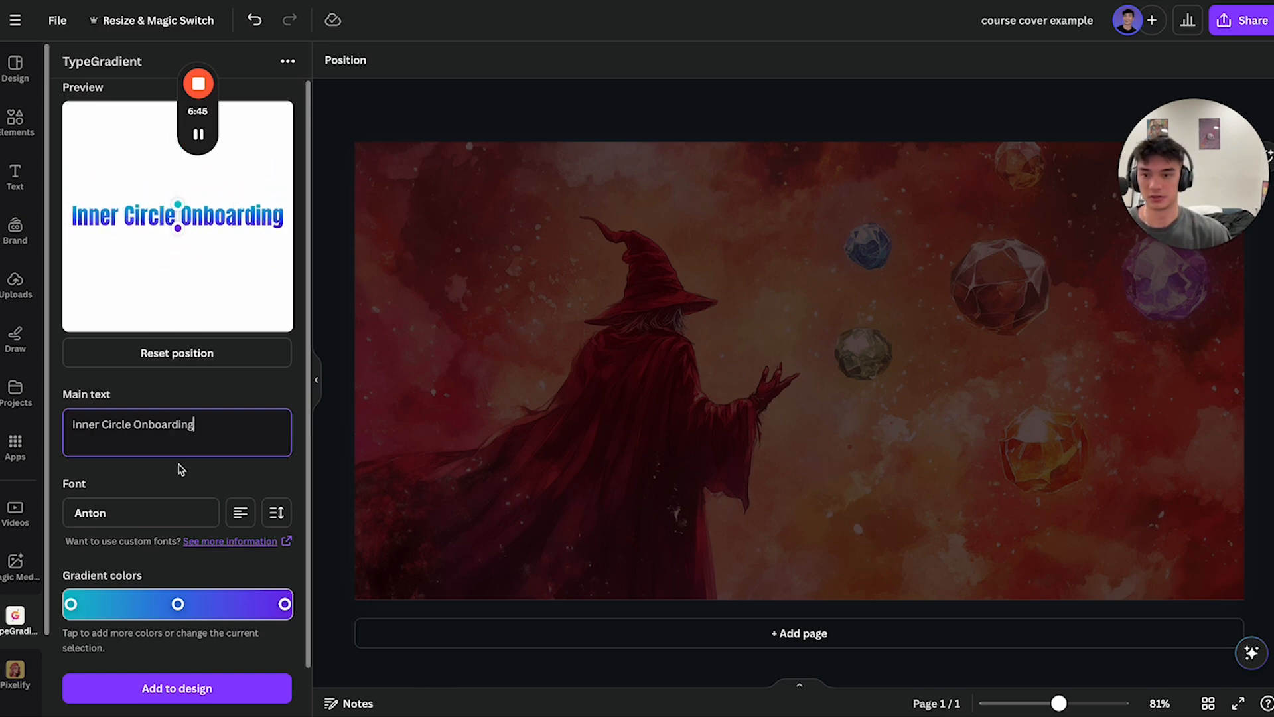
# Step: Set the gradient text's font to Poppins Black and stretch the gradient horizontally across the words
pyautogui.click(128, 512)
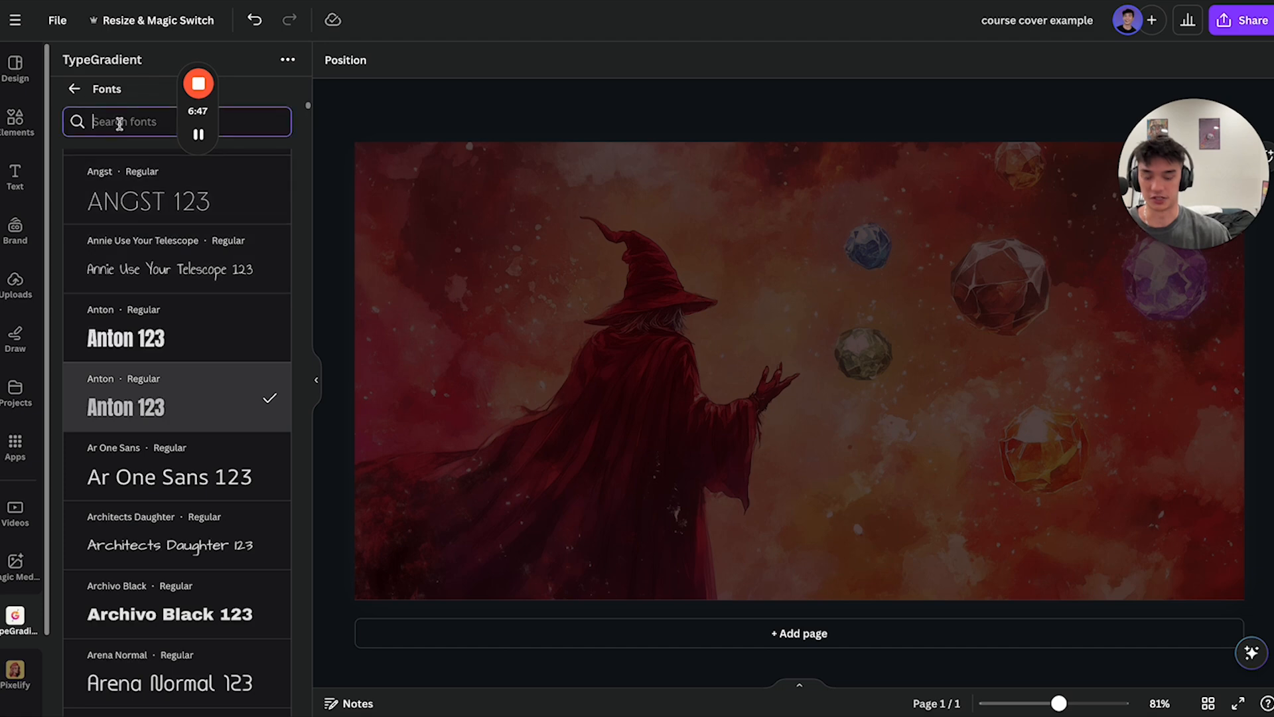
pyautogui.write('poppin')
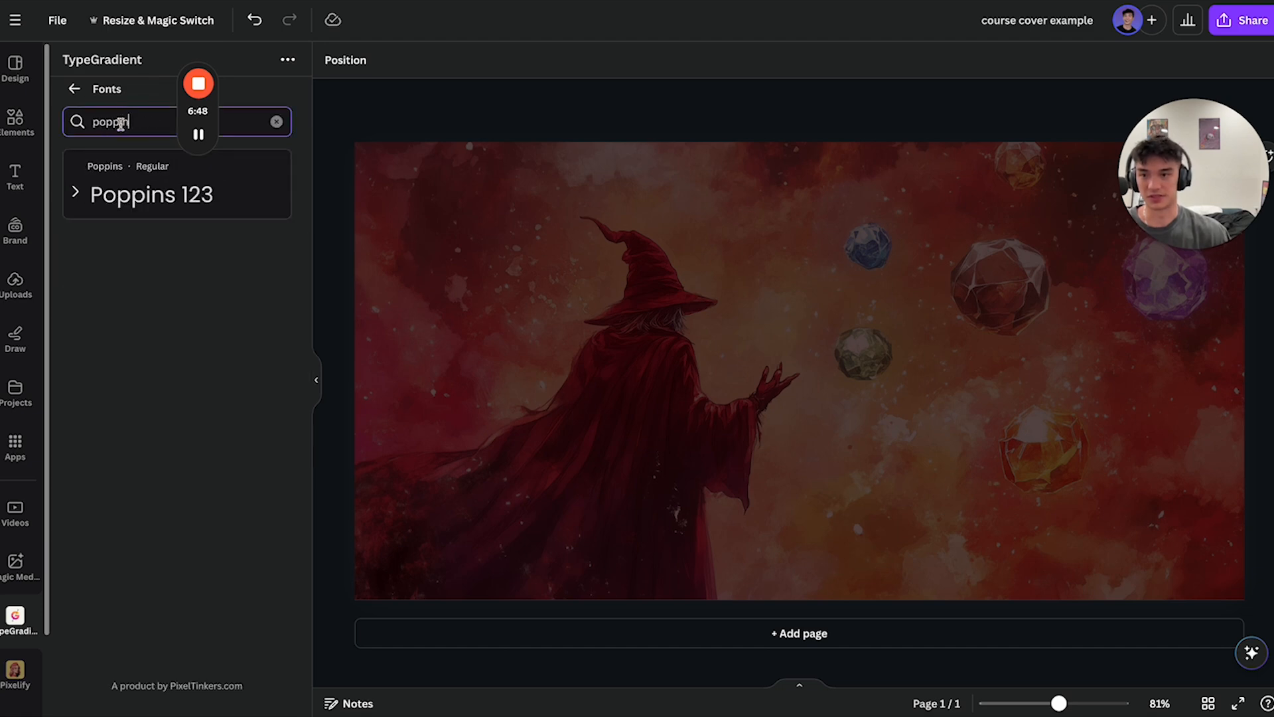
pyautogui.click(76, 193)
pyautogui.click(152, 410)
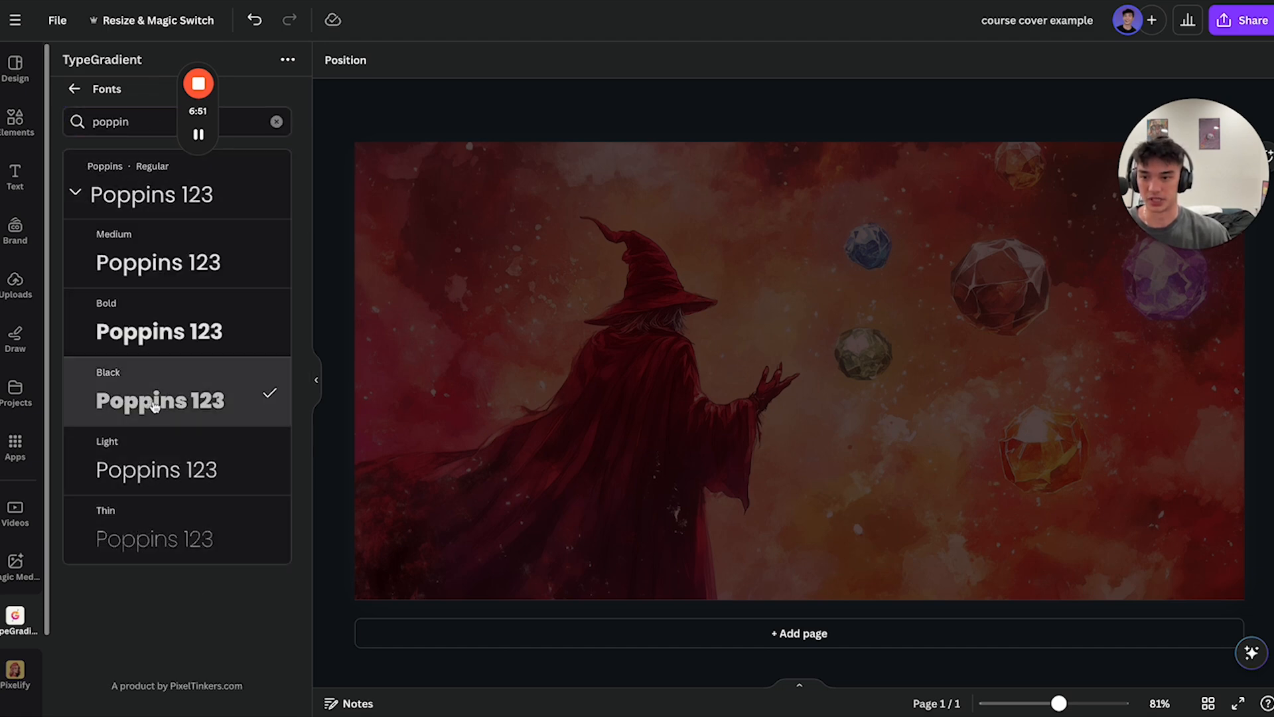
pyautogui.click(75, 88)
pyautogui.moveTo(177, 212); pyautogui.dragTo(71, 219)
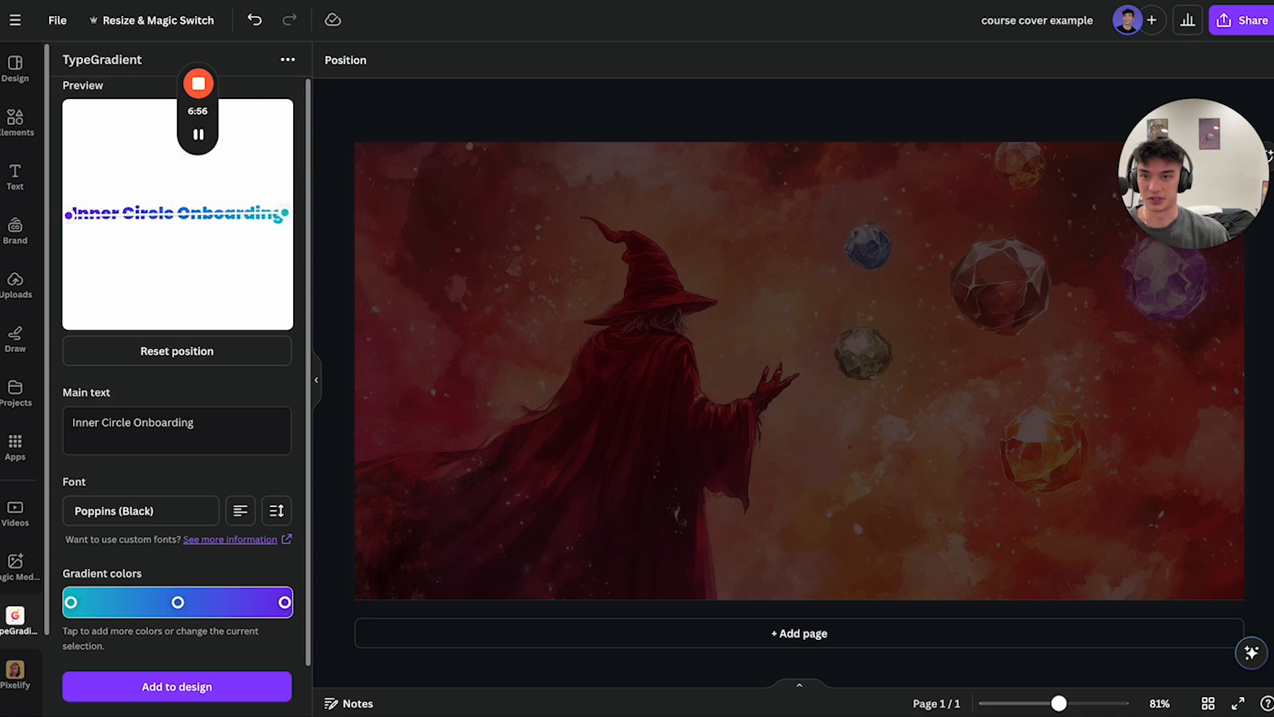
# Step: Switch to Skool, examine the existing course covers in the Inner Circle classroom, and return to the Canva design
pyautogui.click(87, 1)
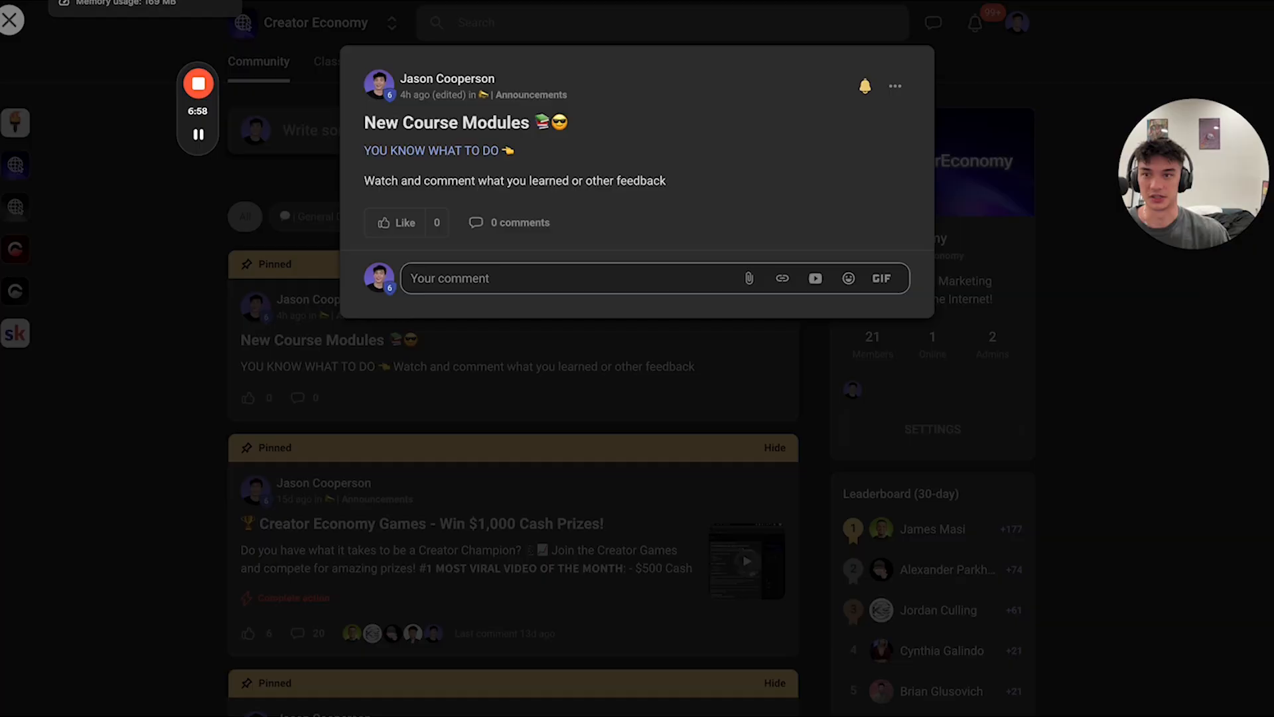
pyautogui.click(28, 172)
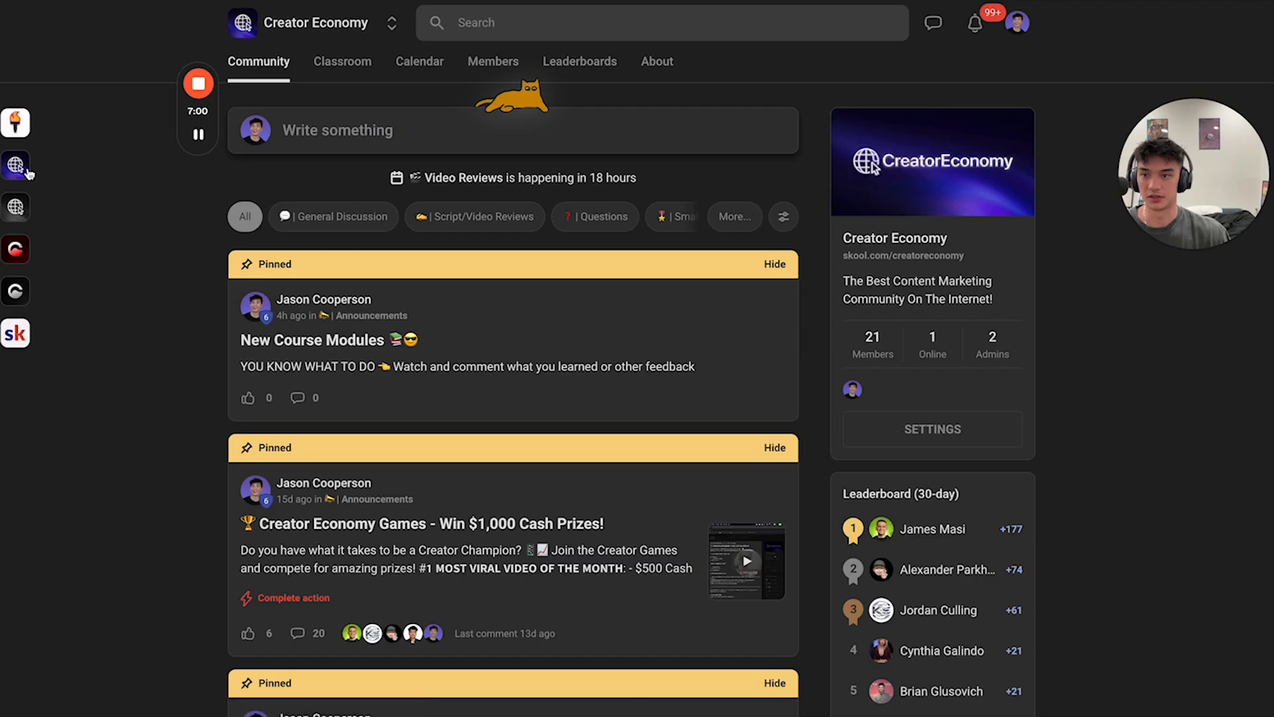
pyautogui.click(18, 257)
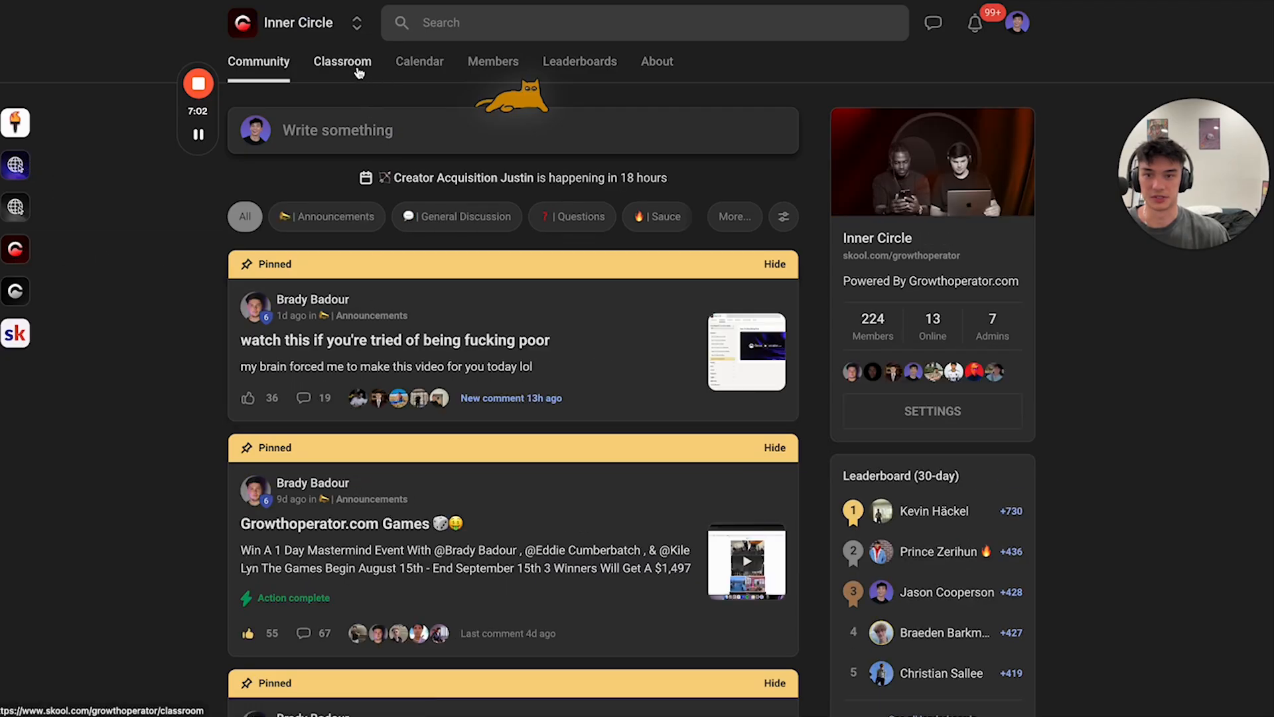
pyautogui.click(358, 74)
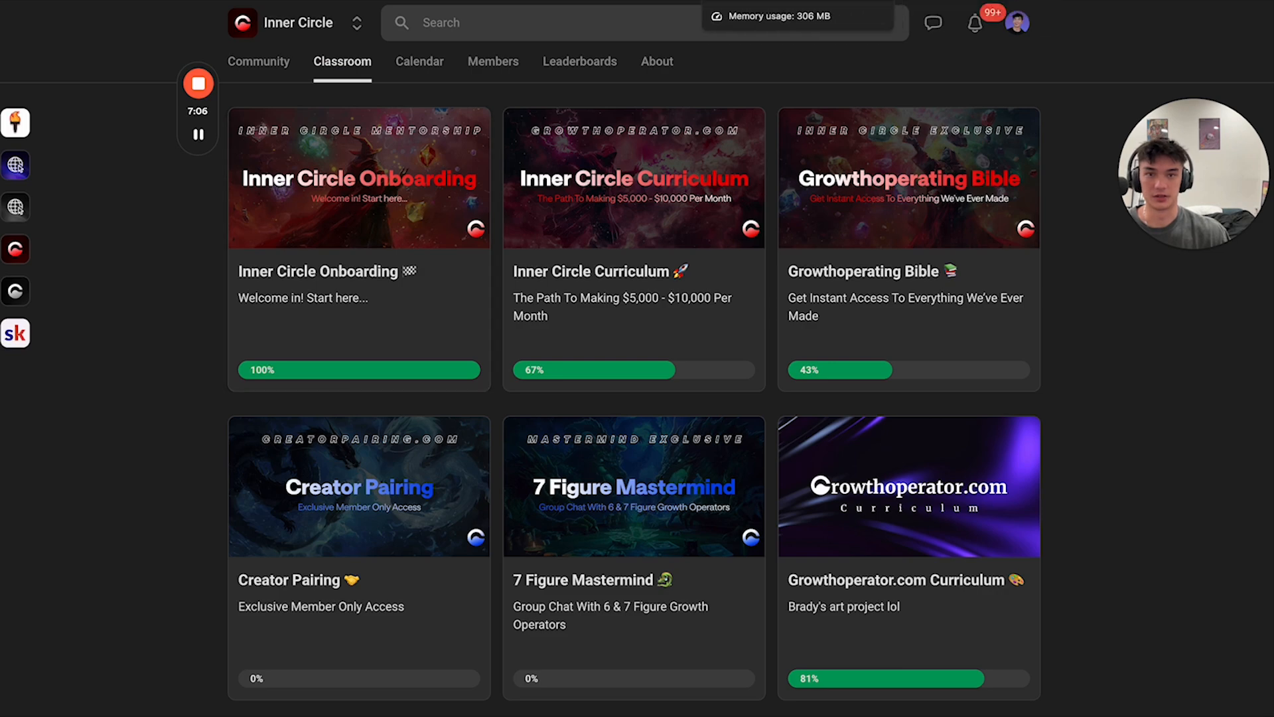
pyautogui.click(760, 1)
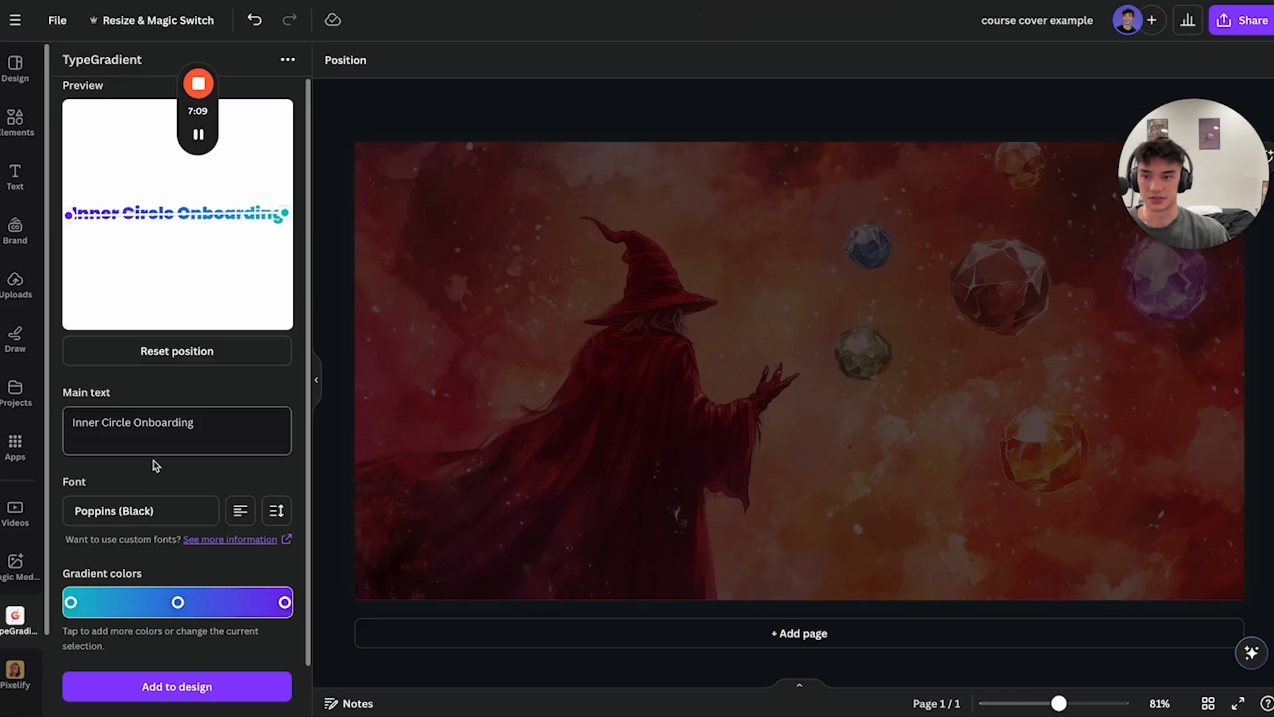
# Step: Remove the gradient's middle color, then set its start color to white and its end color to red
pyautogui.click(177, 602)
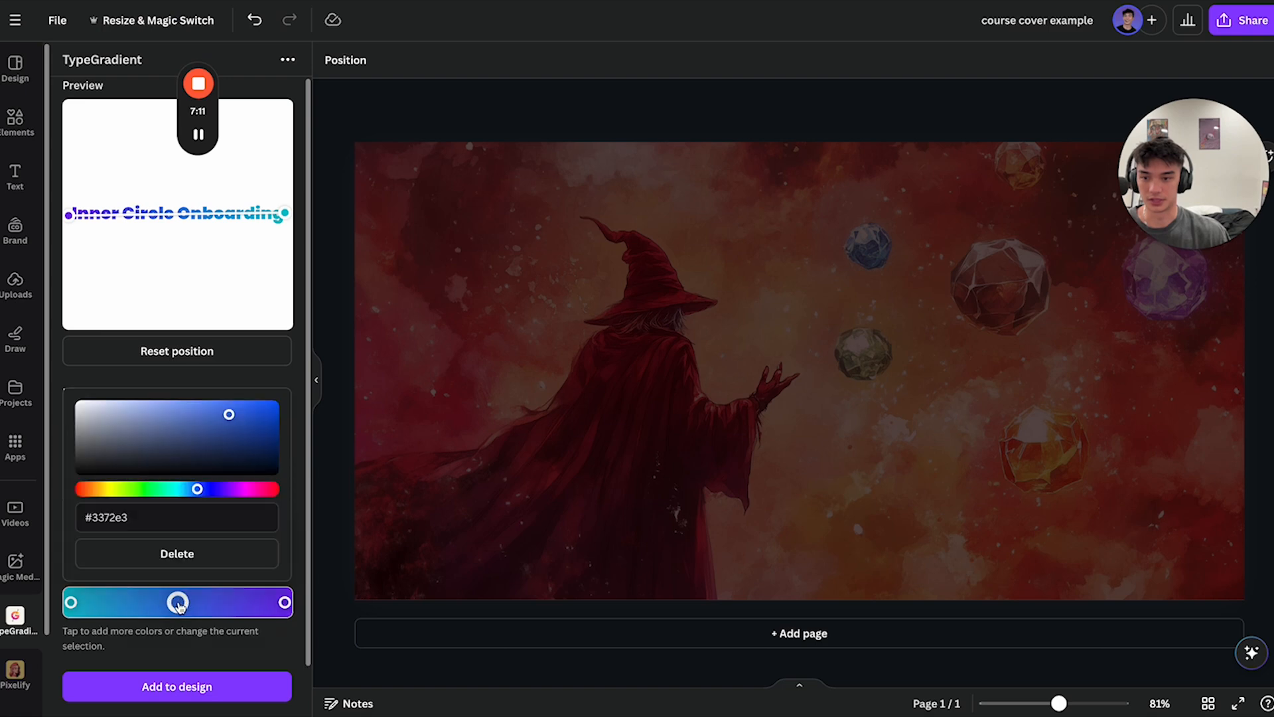
pyautogui.click(178, 561)
pyautogui.click(71, 602)
pyautogui.moveTo(123, 449); pyautogui.dragTo(19, 397)
pyautogui.click(284, 602)
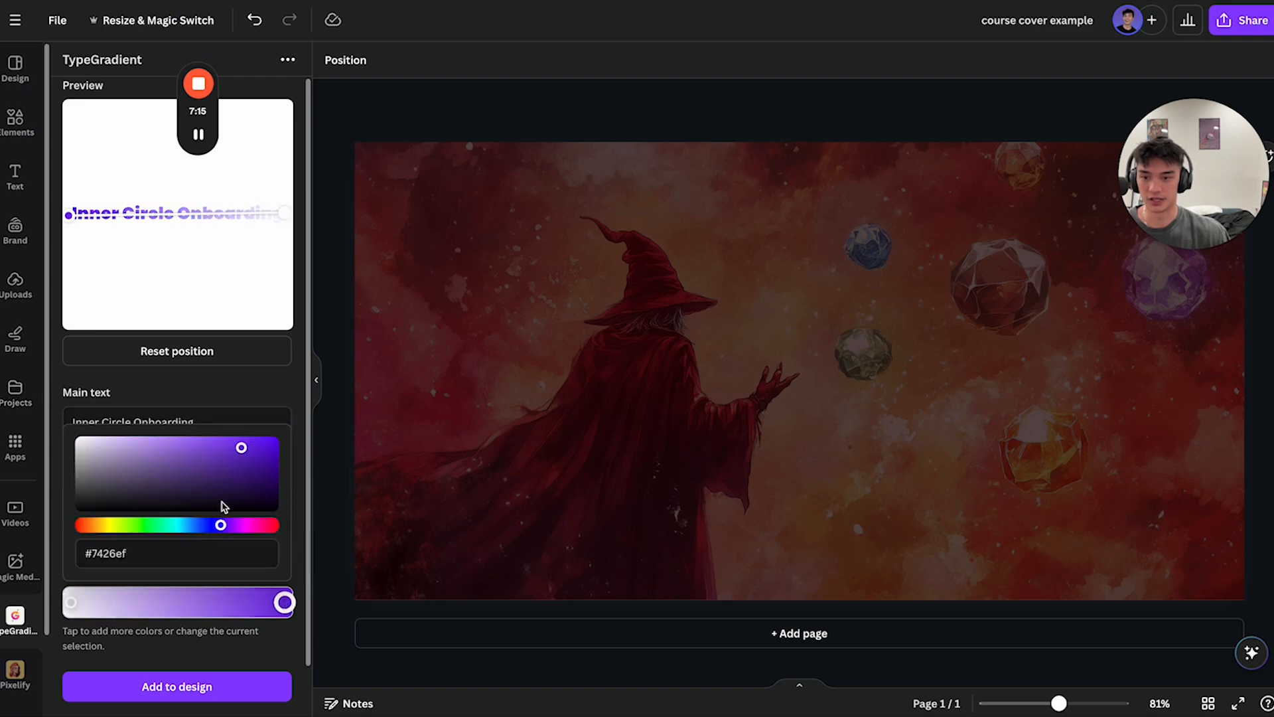
pyautogui.moveTo(222, 523); pyautogui.dragTo(55, 508)
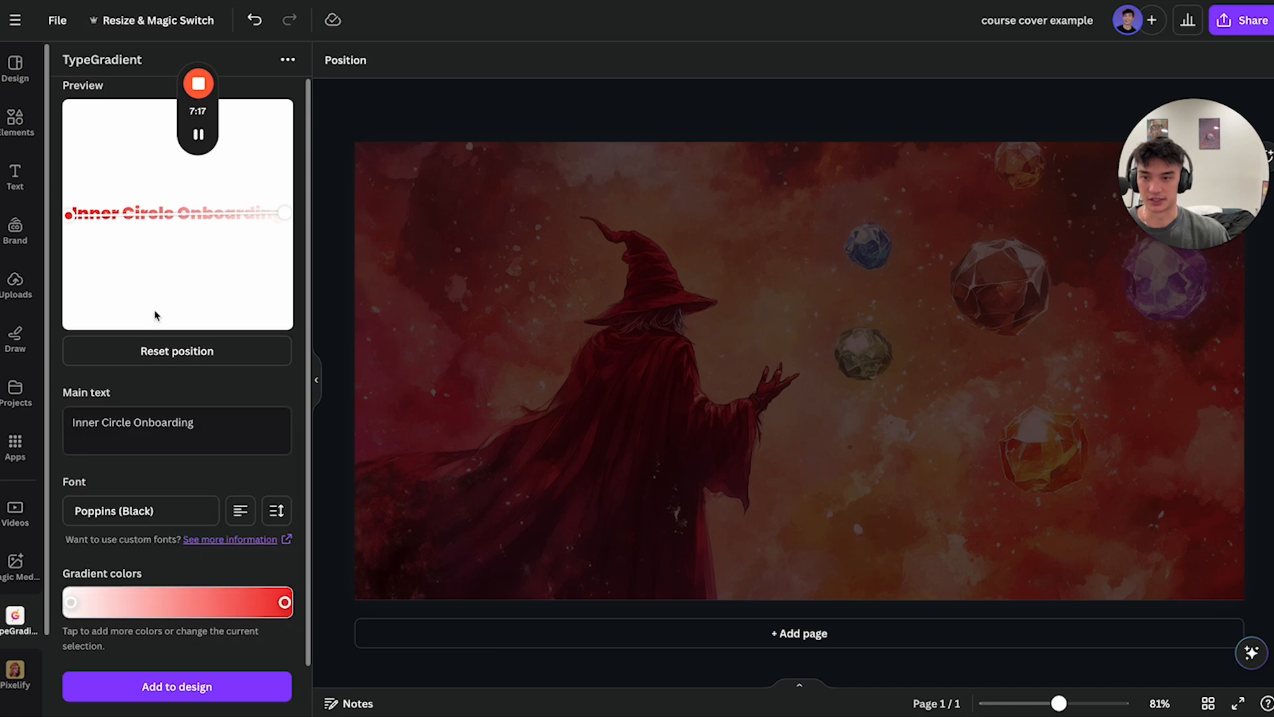
# Step: Reverse the gradient direction so the text runs horizontally from white at its beginning to red at its end
pyautogui.moveTo(69, 216); pyautogui.dragTo(222, 245)
pyautogui.moveTo(282, 217); pyautogui.dragTo(74, 220)
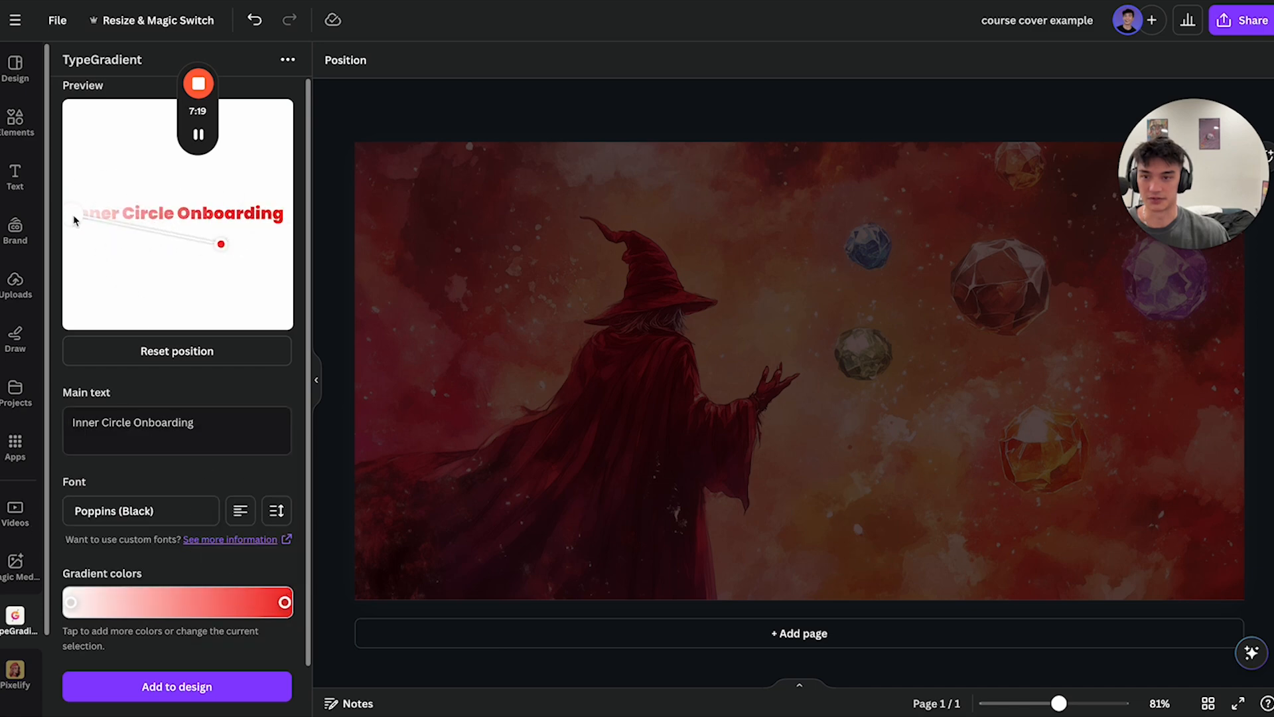
pyautogui.moveTo(222, 246); pyautogui.dragTo(290, 226)
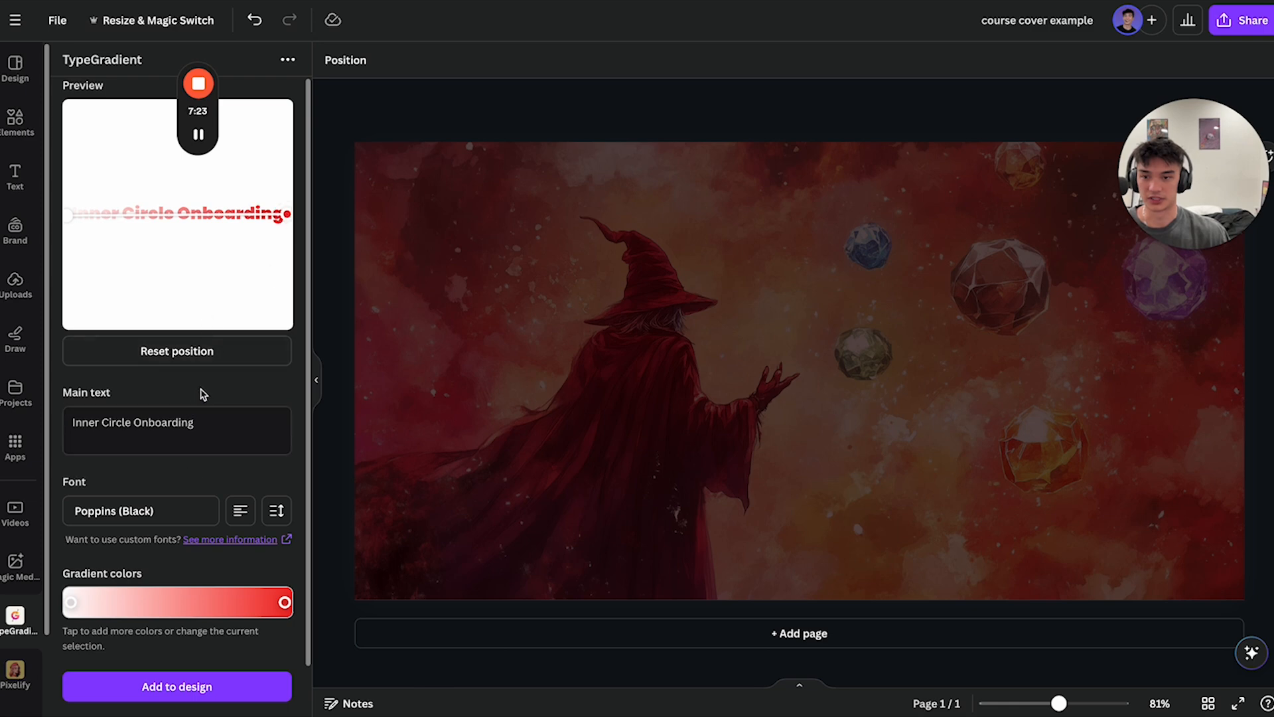
# Step: Add the gradient "Inner Circle Onboarding" text to the design and compare it with the course covers in Skool
pyautogui.click(197, 687)
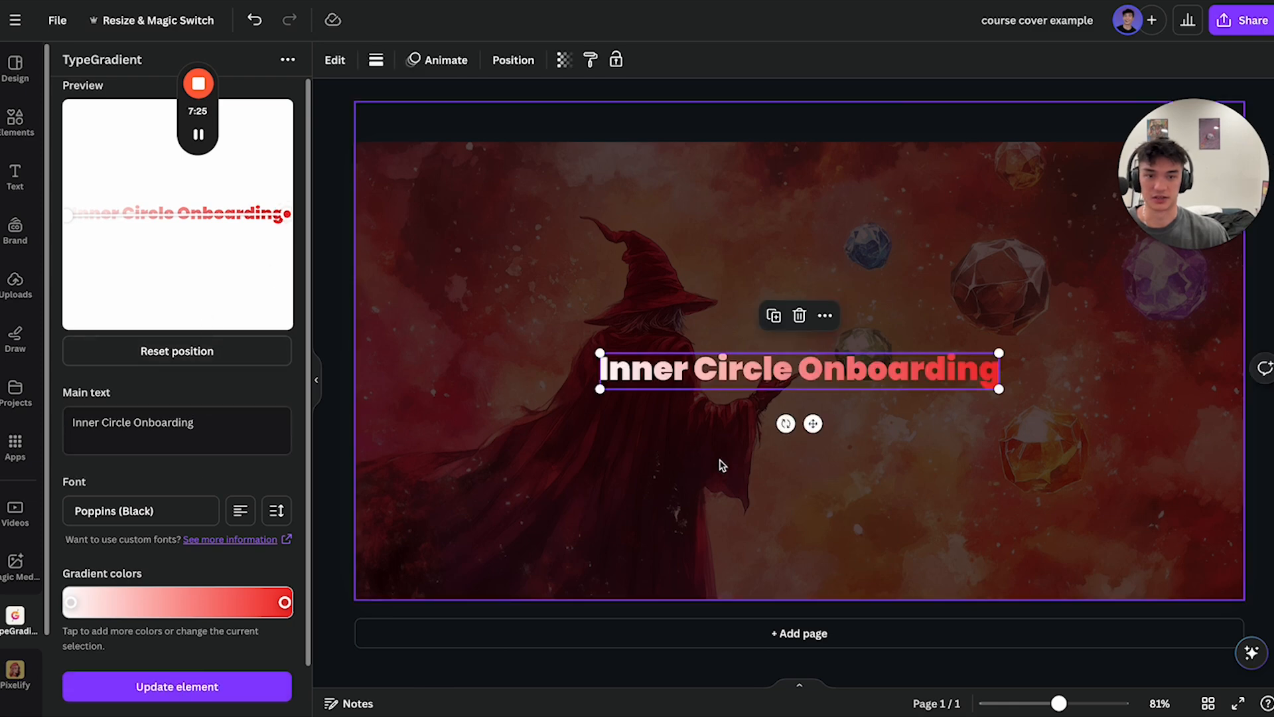
pyautogui.hotkey('ctrl', 'Tab')
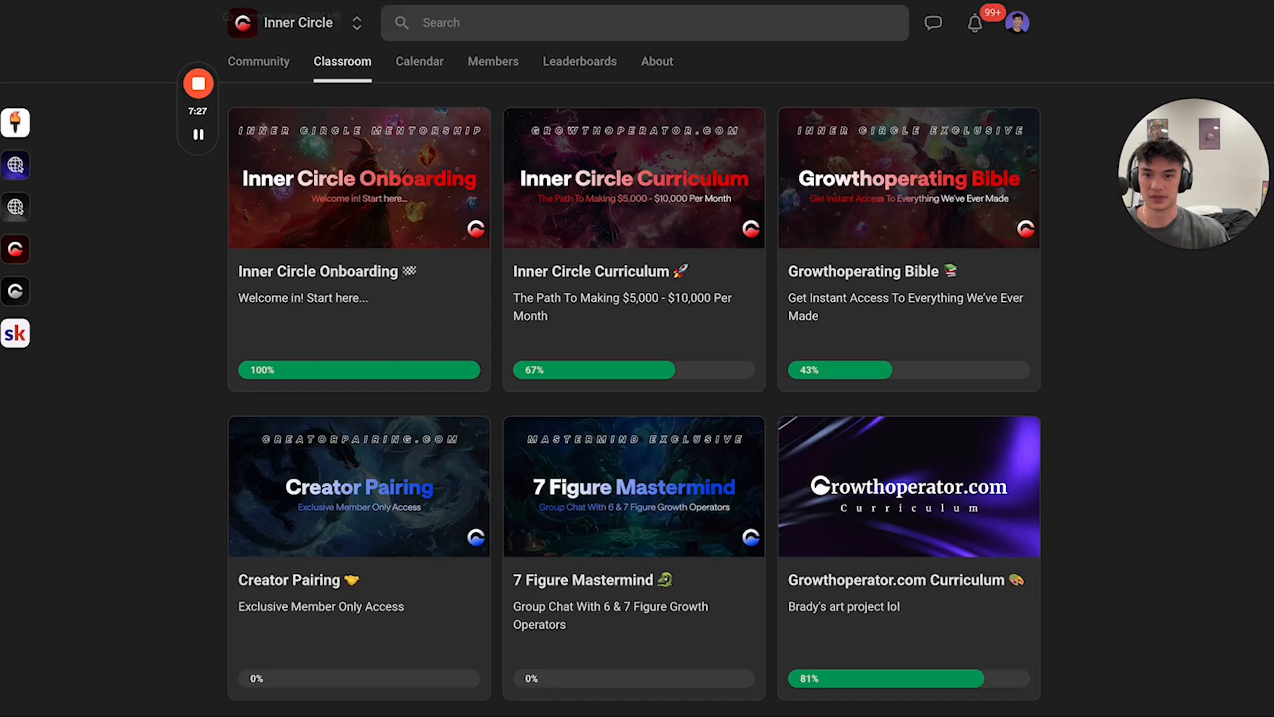
pyautogui.hotkey('ctrl', 'shift', 'Tab')
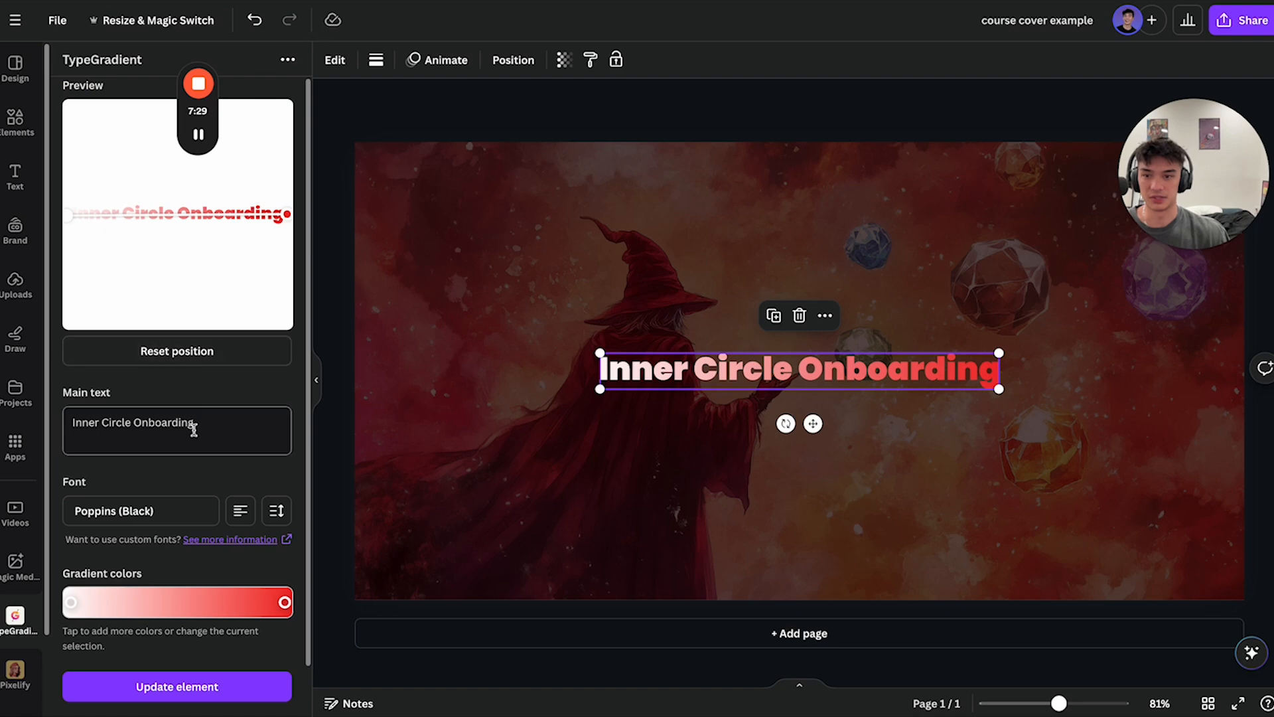
# Step: Change the gradient title's font to Poppins Bold and update the element in the design
pyautogui.click(132, 510)
pyautogui.click(166, 342)
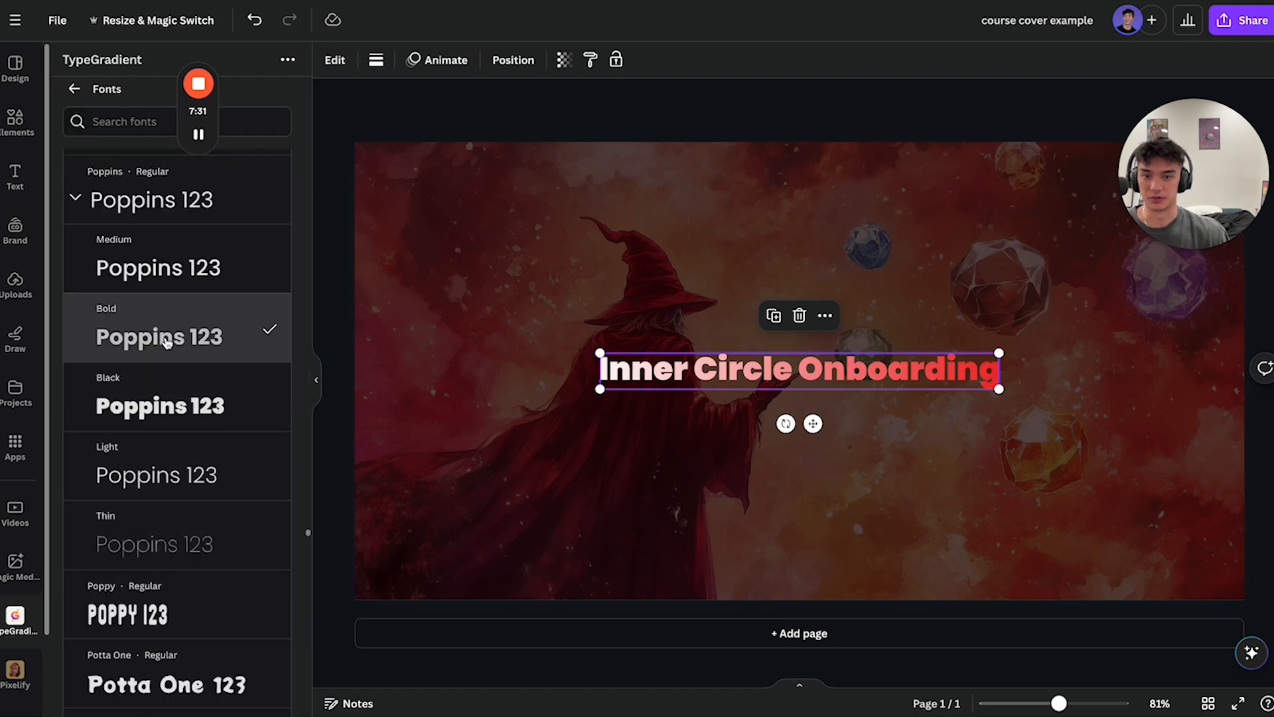
pyautogui.click(74, 88)
pyautogui.click(180, 633)
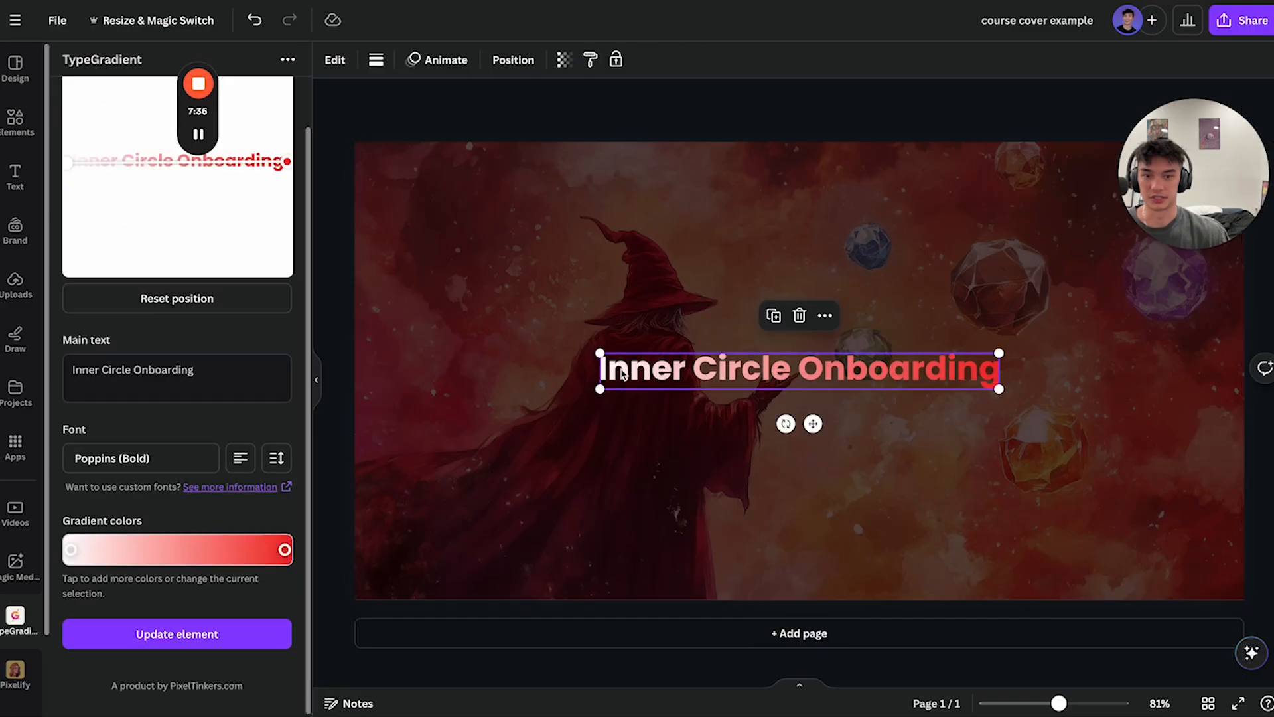
# Step: Enlarge the gradient title to about 1192 px wide and center it horizontally and vertically on the page
pyautogui.moveTo(600, 352); pyautogui.dragTo(391, 334)
pyautogui.moveTo(999, 388); pyautogui.dragTo(1118, 400)
pyautogui.click(513, 60)
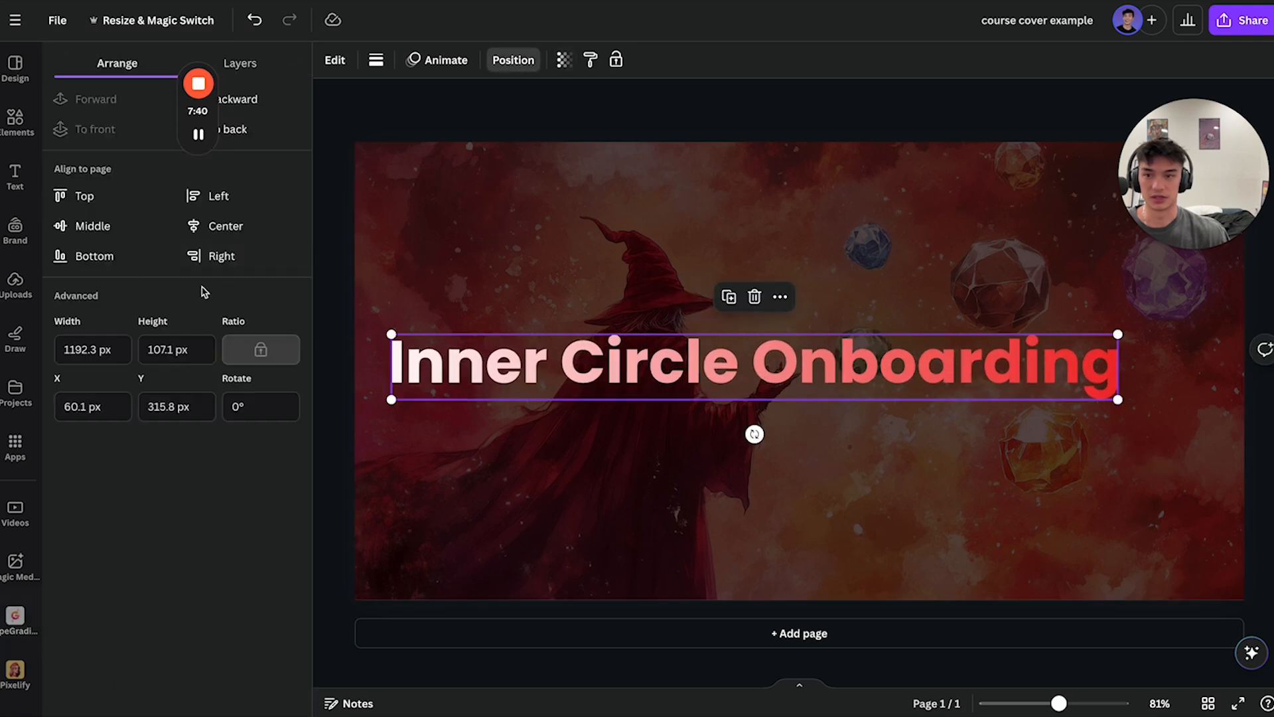
pyautogui.click(197, 233)
pyautogui.click(148, 230)
pyautogui.click(703, 369)
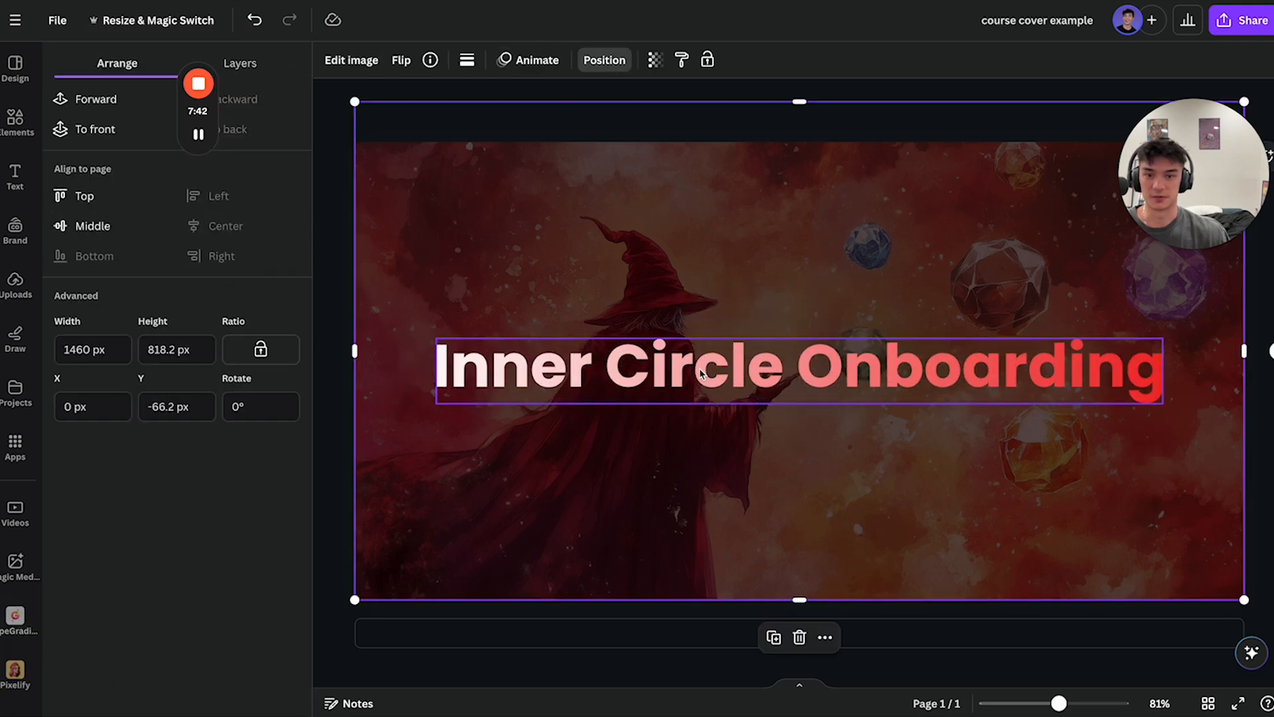
# Step: Examine the Skool covers and the outlined heading's formatting on page 10 of Course Thumbnails, and return to the course cover example design
pyautogui.click(295, 1)
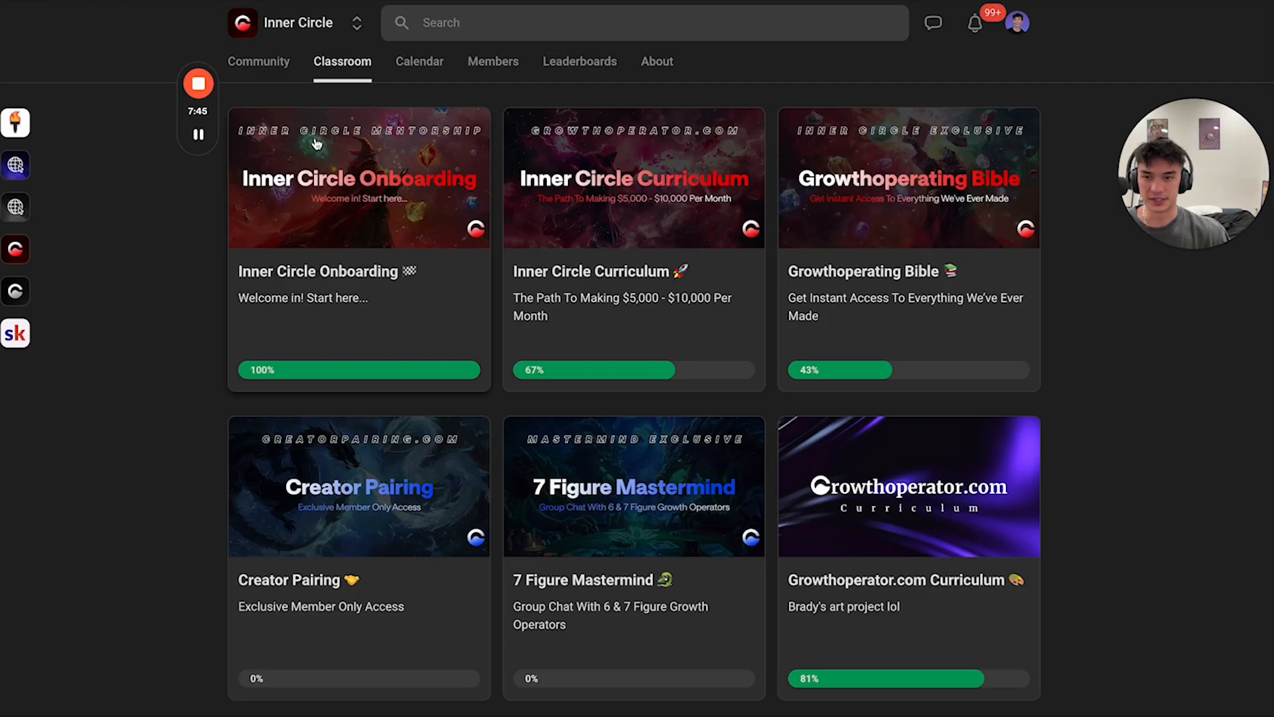
pyautogui.click(438, 0)
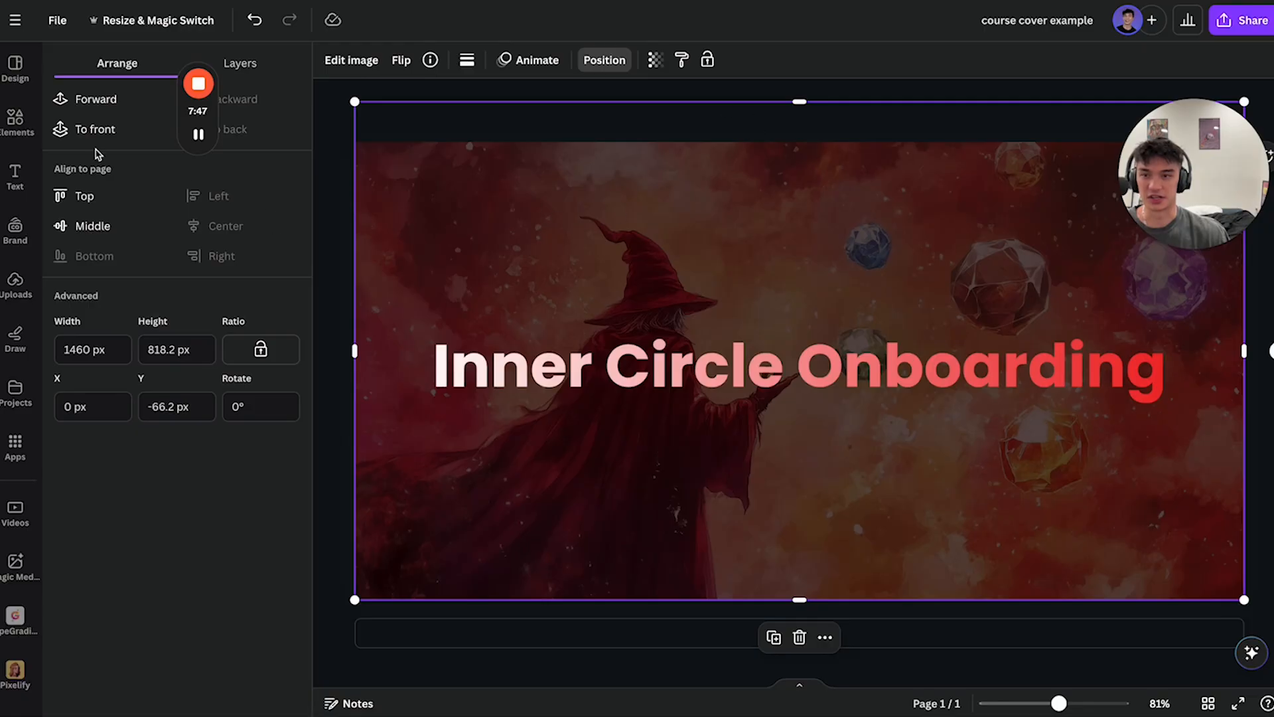
pyautogui.moveTo(208, 108)
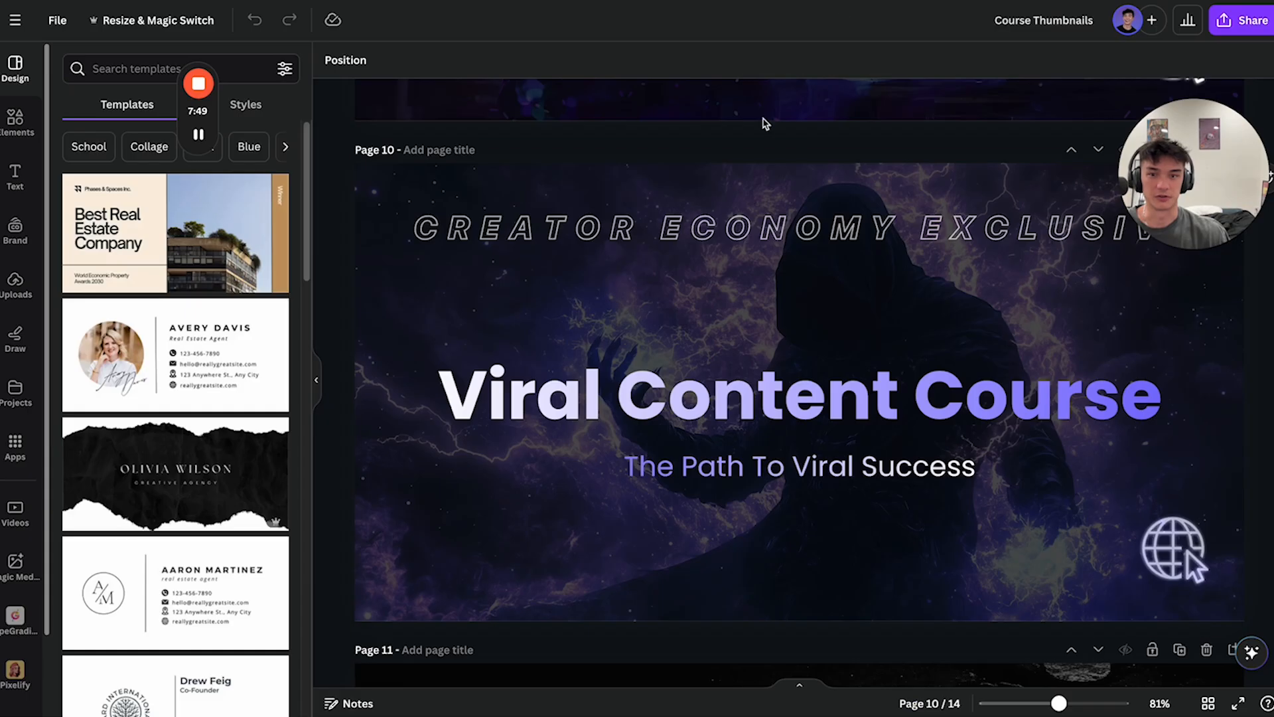
pyautogui.click(622, 229)
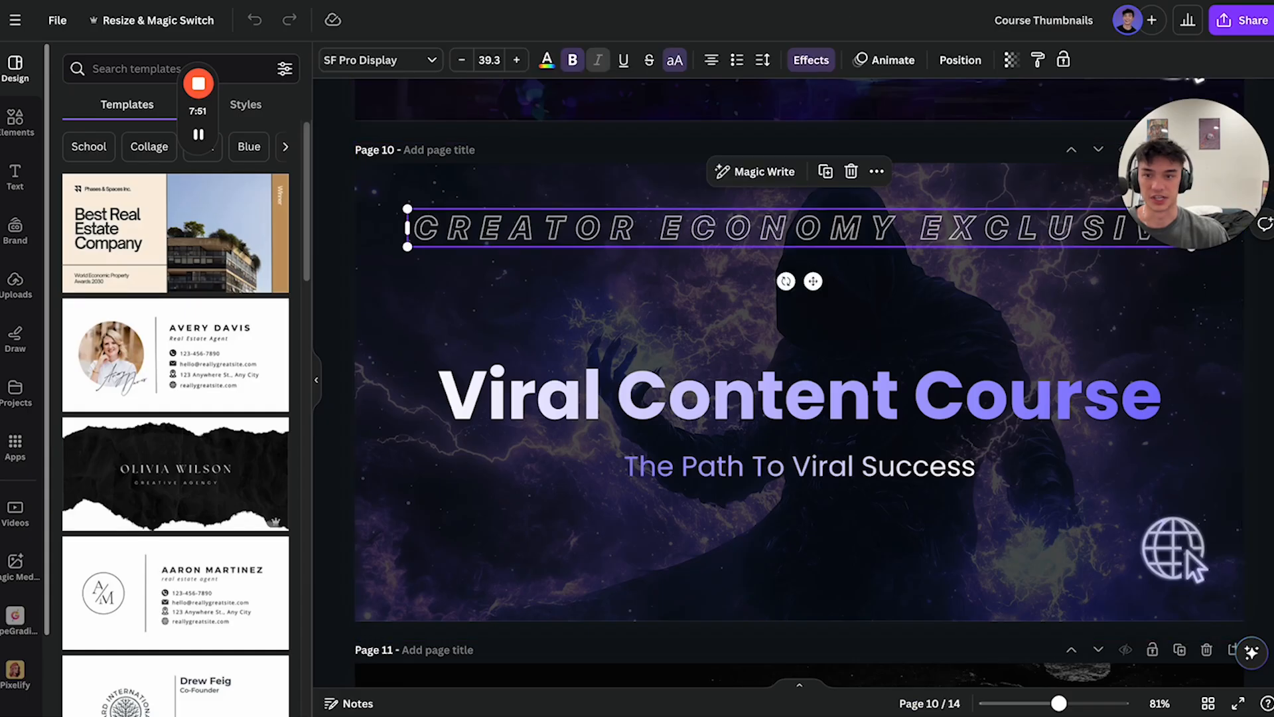
pyautogui.hotkey('ctrl', 'Tab')
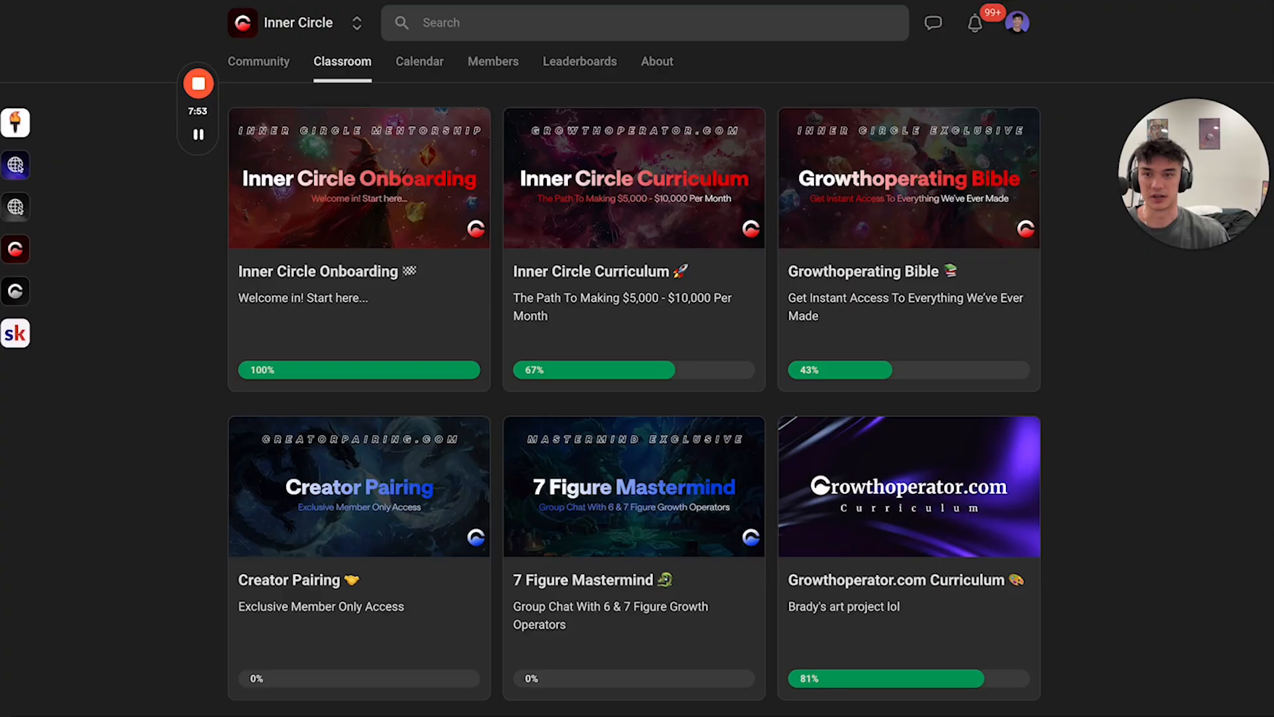
pyautogui.hotkey('ctrl', 'Tab')
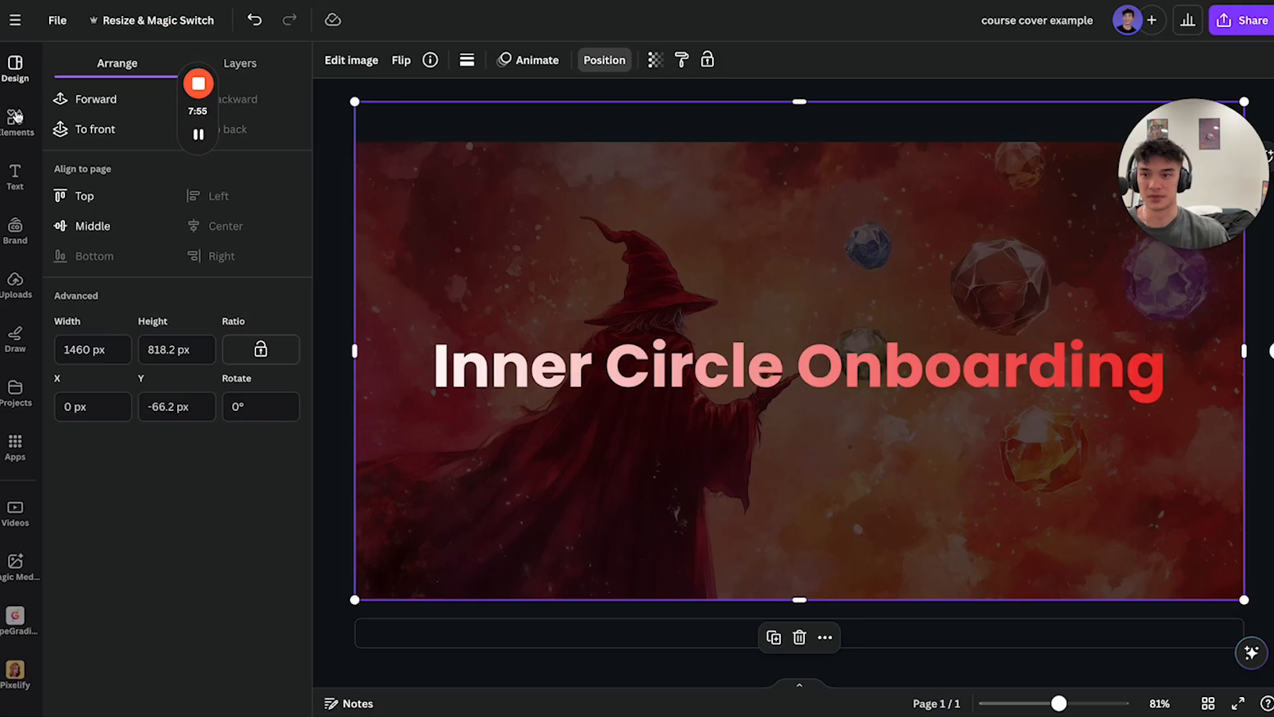
# Step: Add a Title-style text box to the cover and check the SF Pro Display weights offered for it
pyautogui.click(15, 176)
pyautogui.click(96, 182)
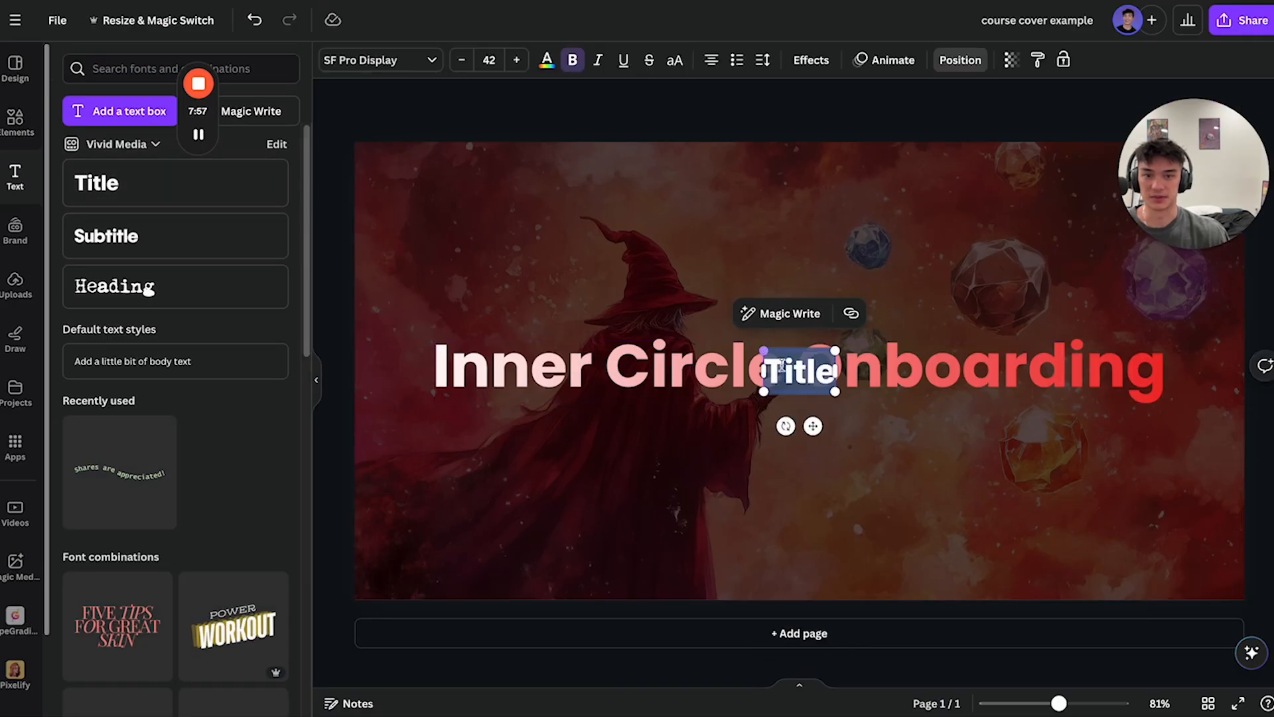
pyautogui.click(379, 61)
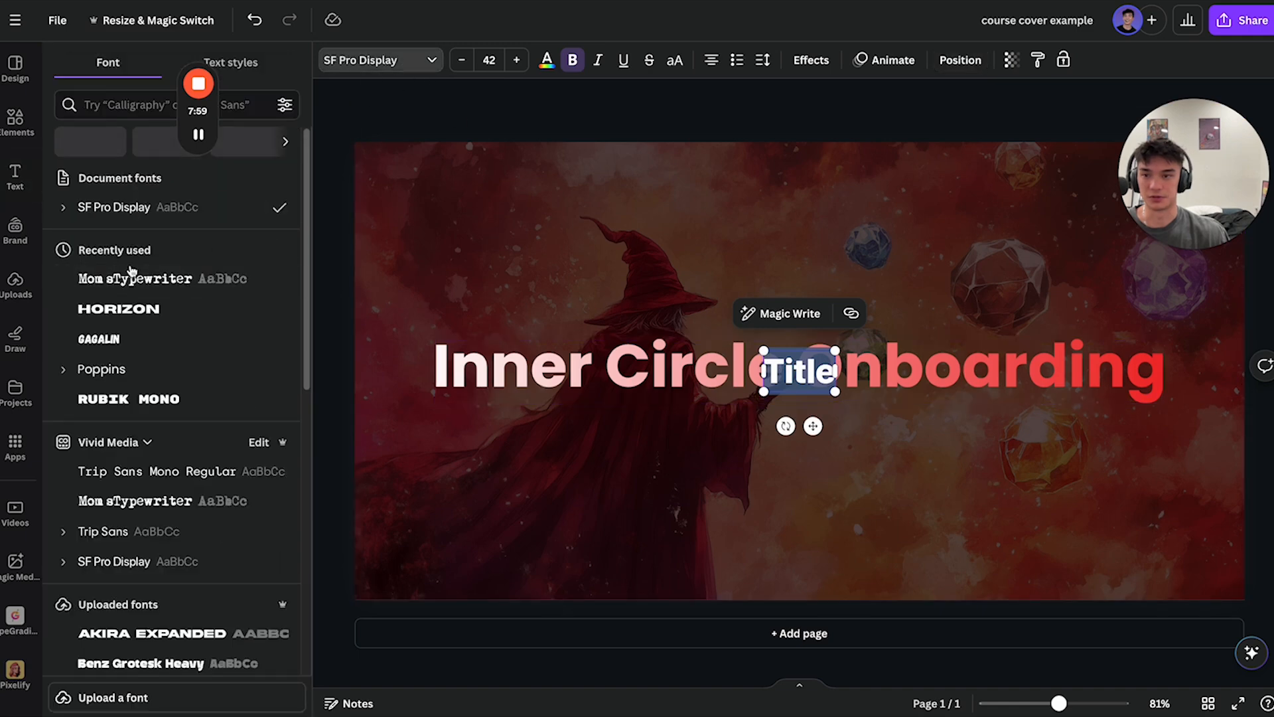
pyautogui.scroll(-3, 146, 474)
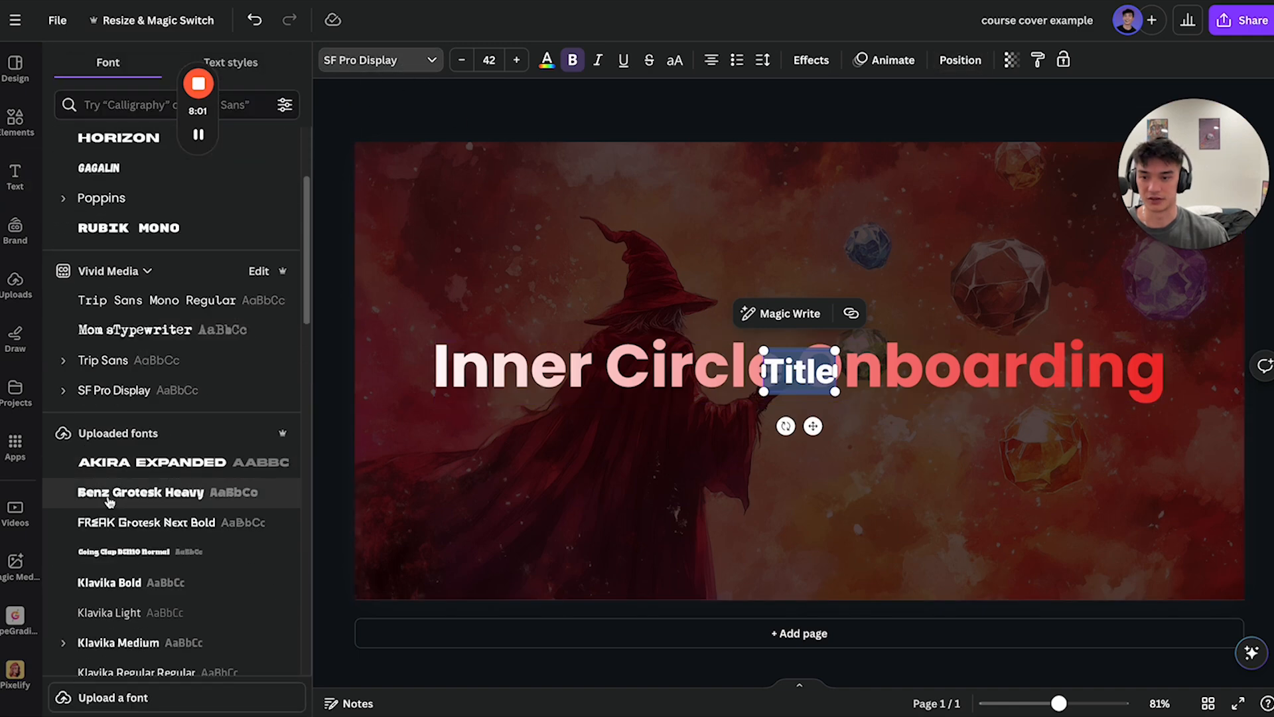
pyautogui.scroll(3, 112, 211)
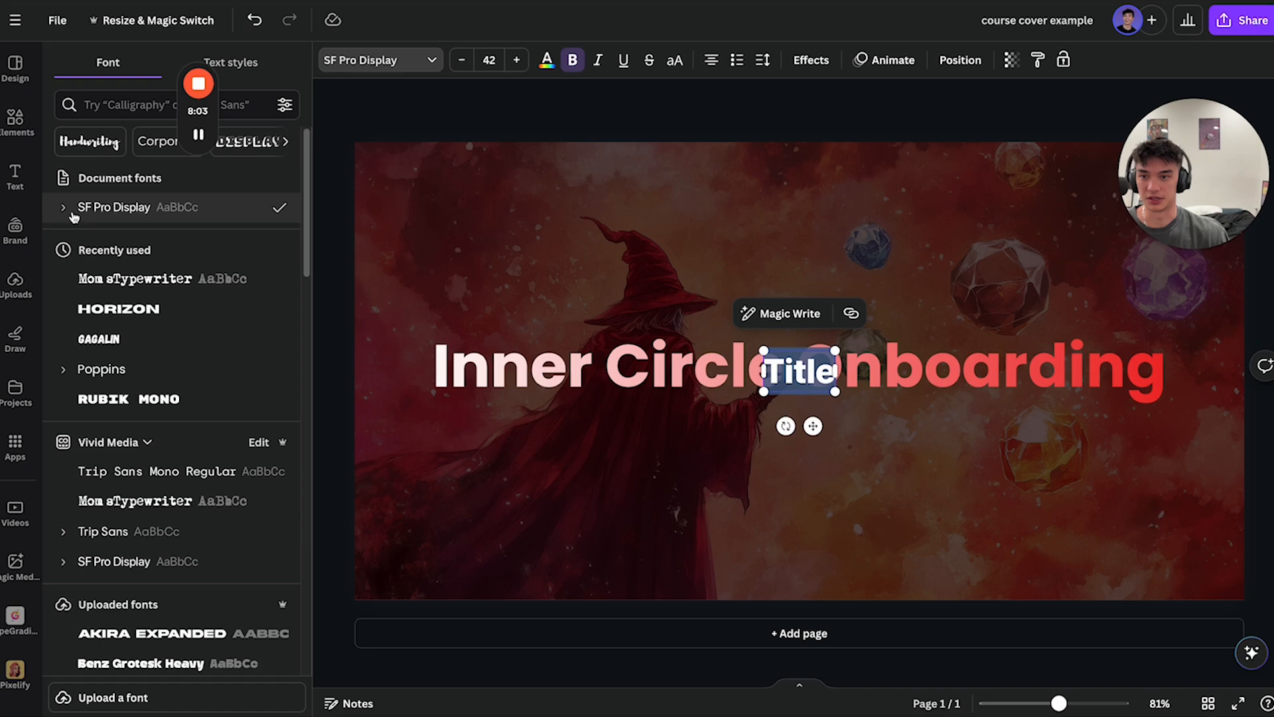
pyautogui.click(77, 211)
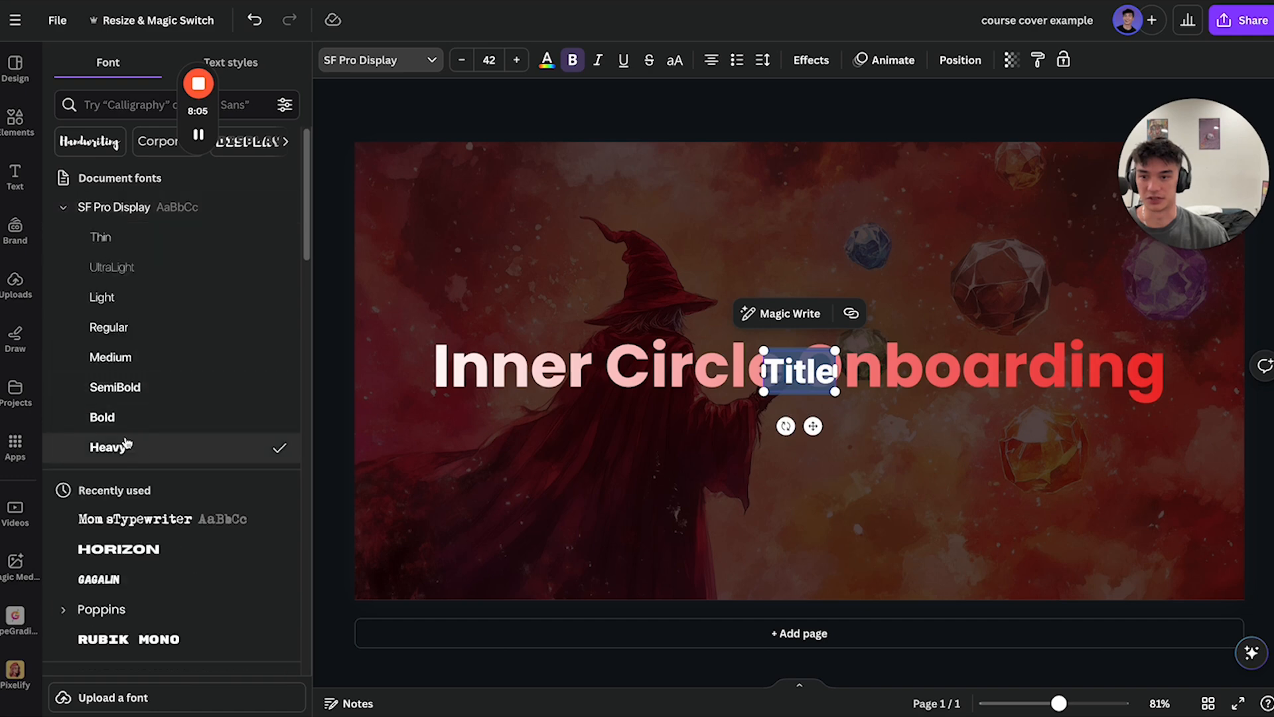
pyautogui.click(118, 105)
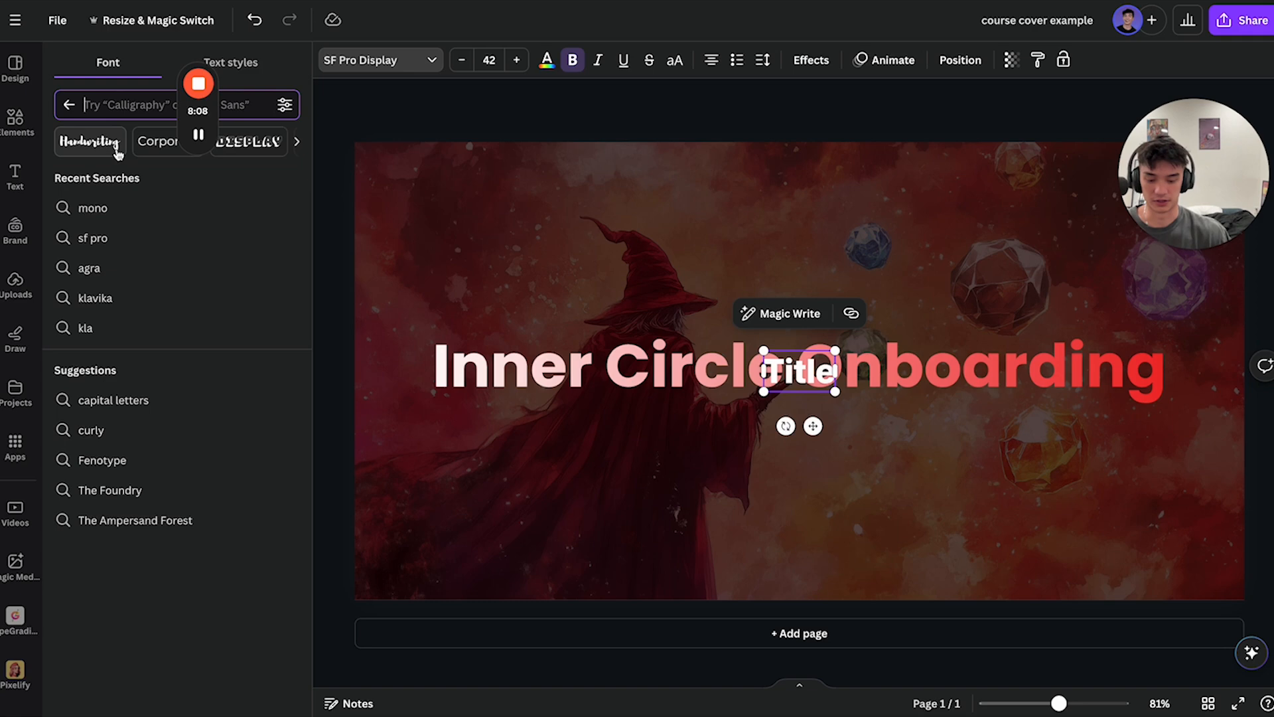
pyautogui.press('Escape')
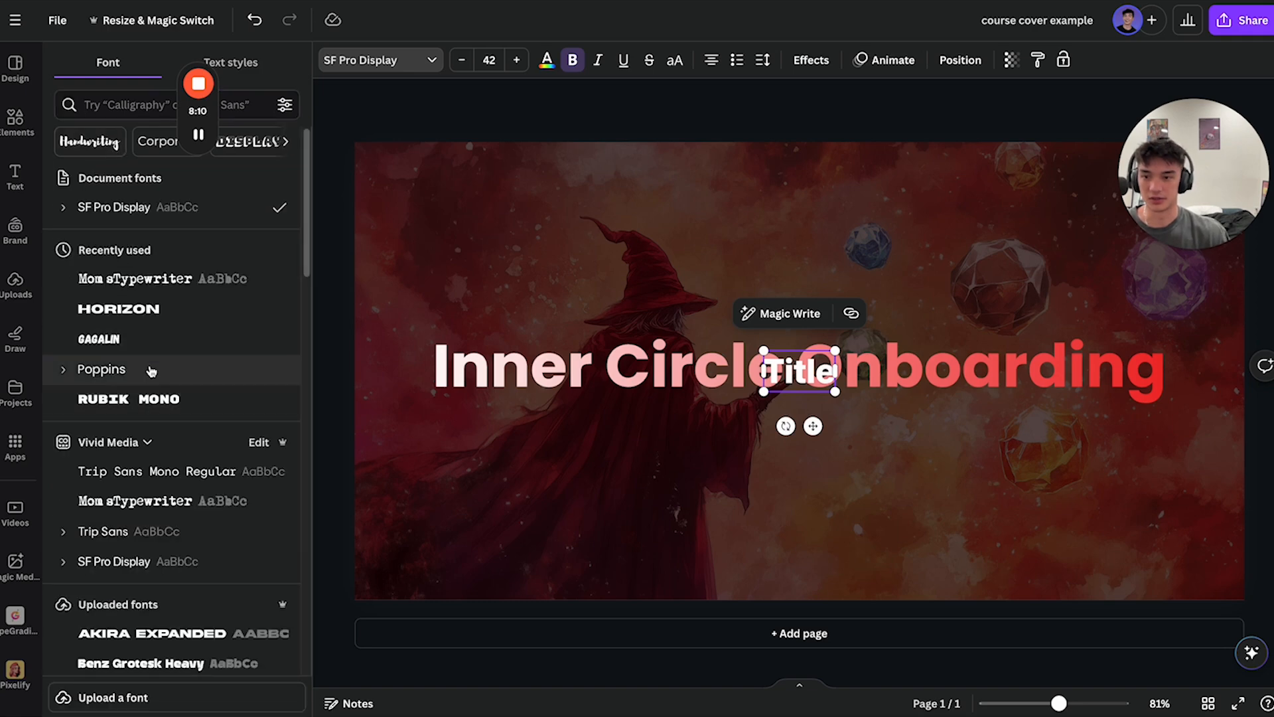
pyautogui.click(64, 210)
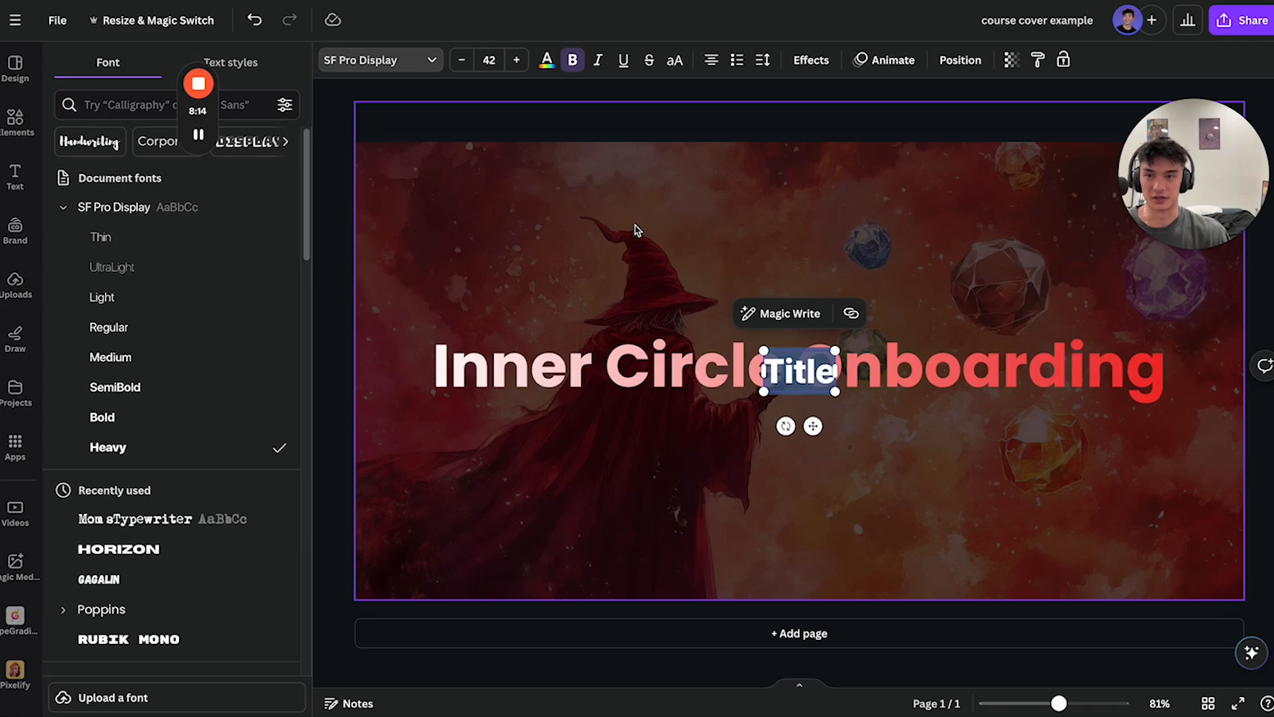
pyautogui.click(285, 1)
pyautogui.click(464, 2)
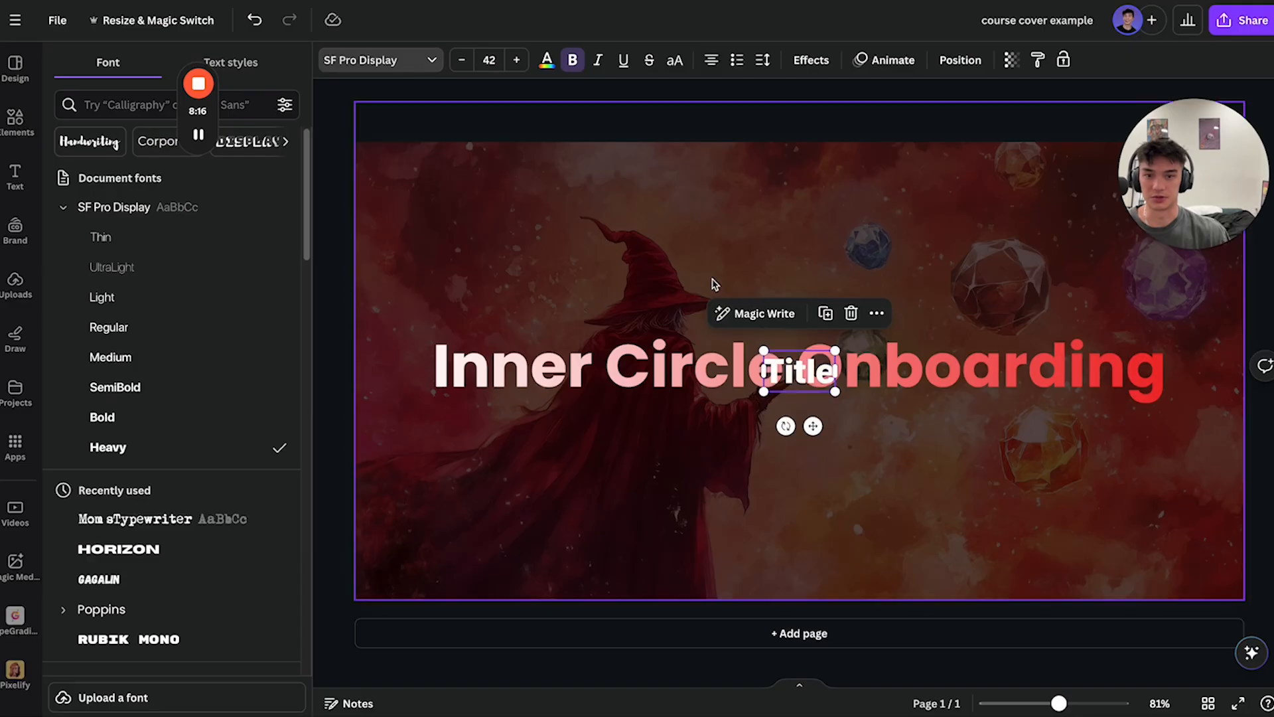
# Step: Replace the new text box's text with "Inner circle mentorship" and move it above the gradient title, centered horizontally
pyautogui.doubleClick(793, 378)
pyautogui.write('I')
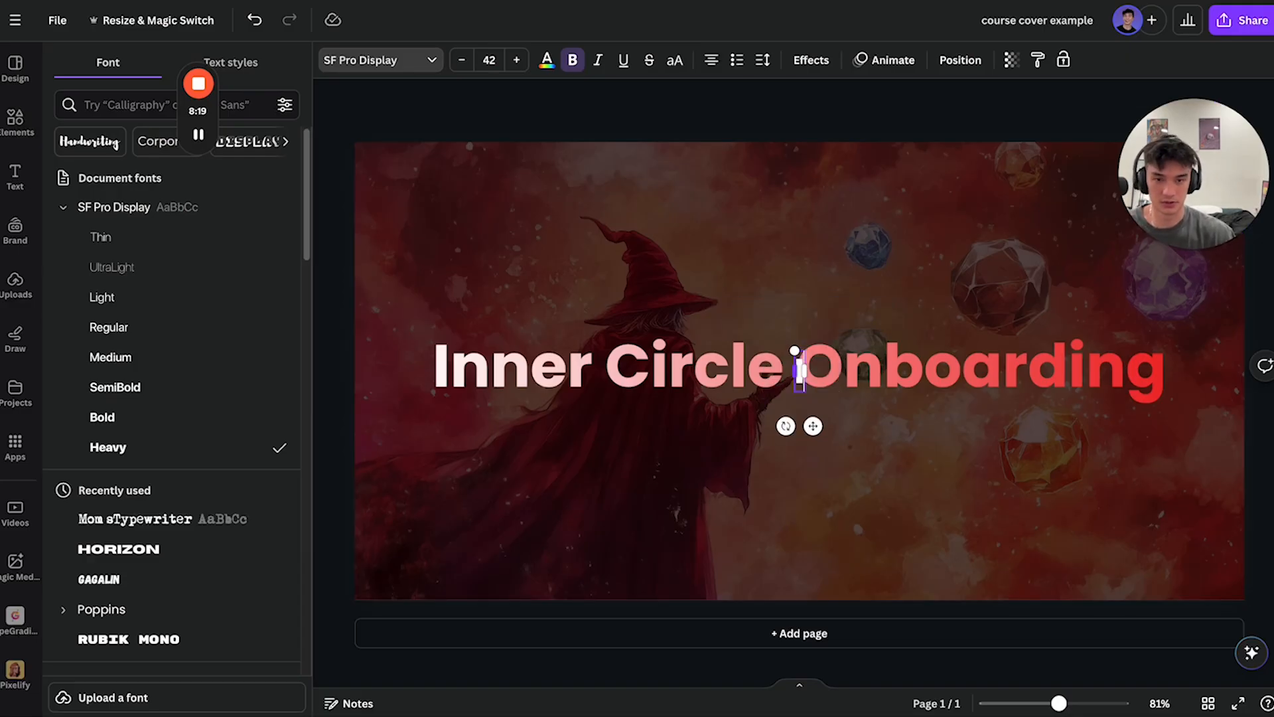
pyautogui.write('nner c')
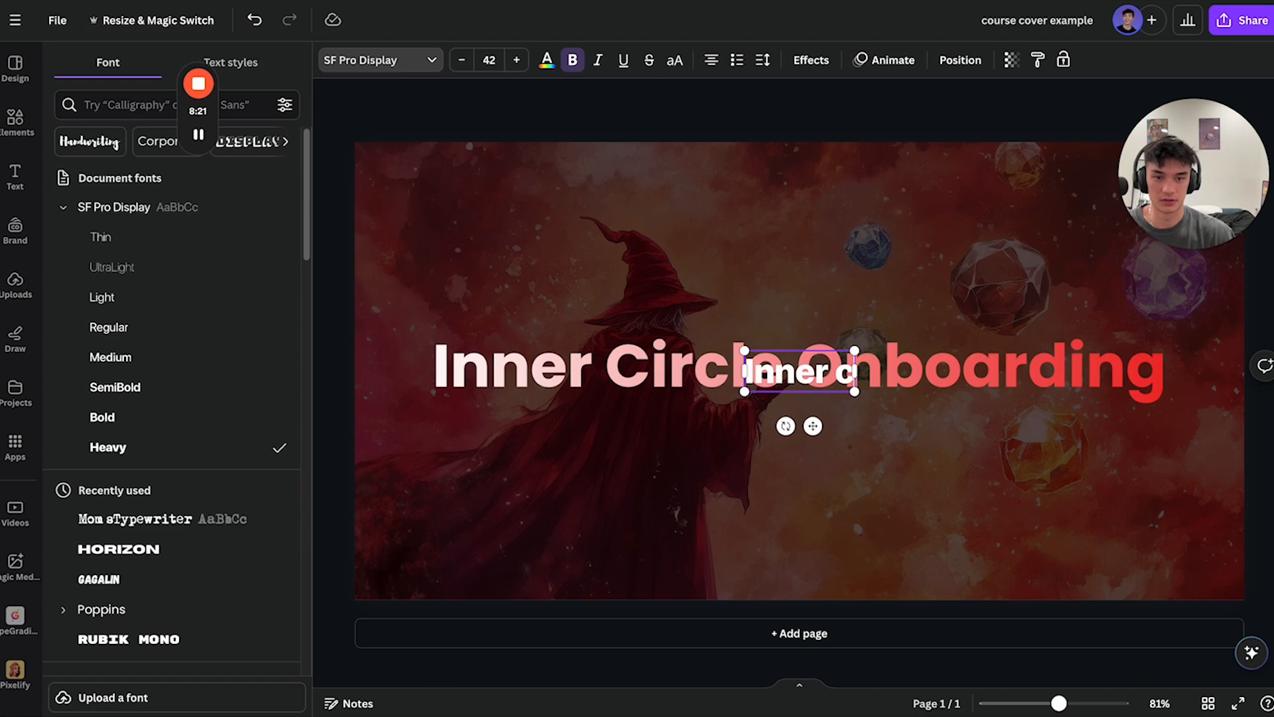
pyautogui.write('ircle mentor')
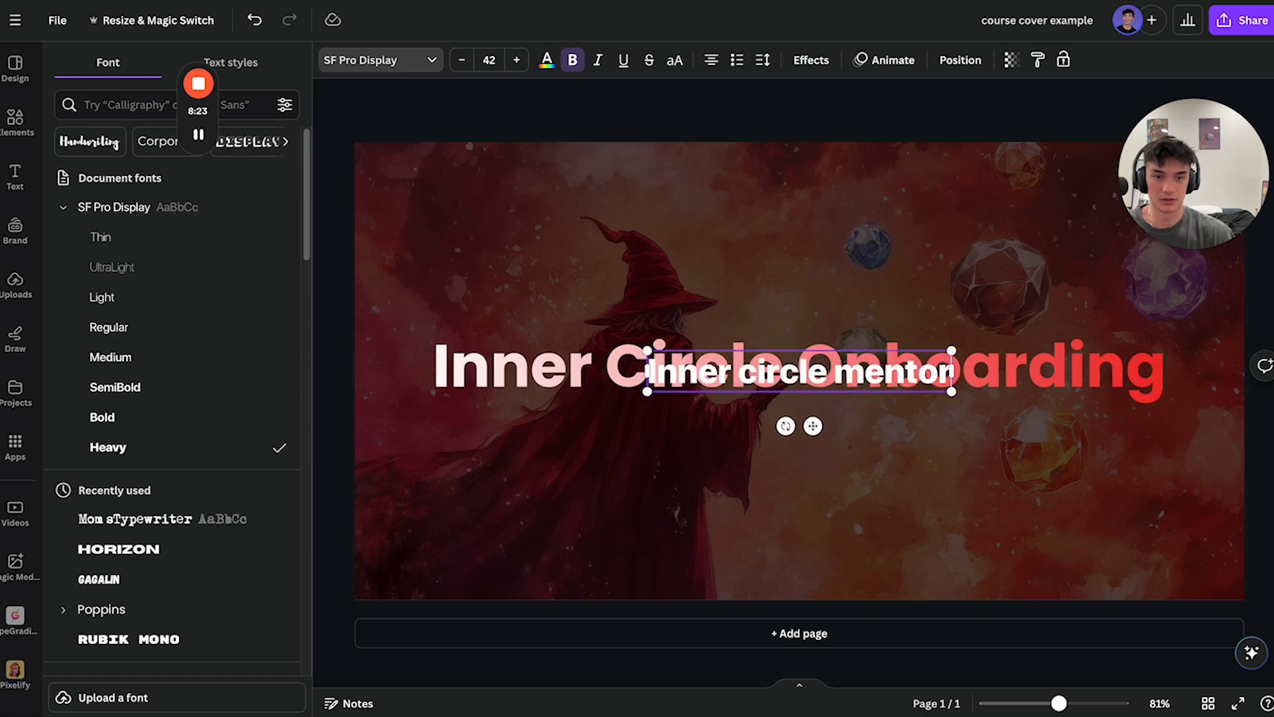
pyautogui.write('ship')
pyautogui.click(941, 449)
pyautogui.moveTo(800, 373); pyautogui.dragTo(798, 231)
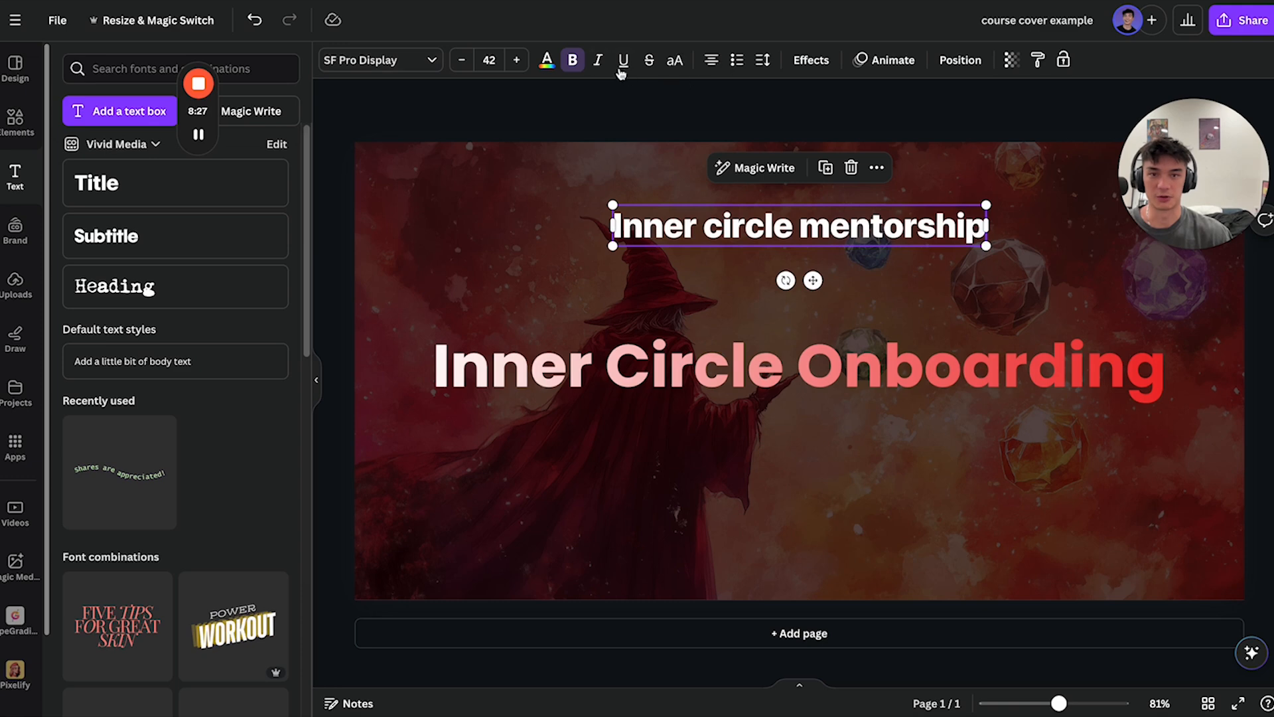
# Step: Make the mentorship heading uppercase, apply the Hollow effect, and compare it with the Skool covers
pyautogui.click(670, 65)
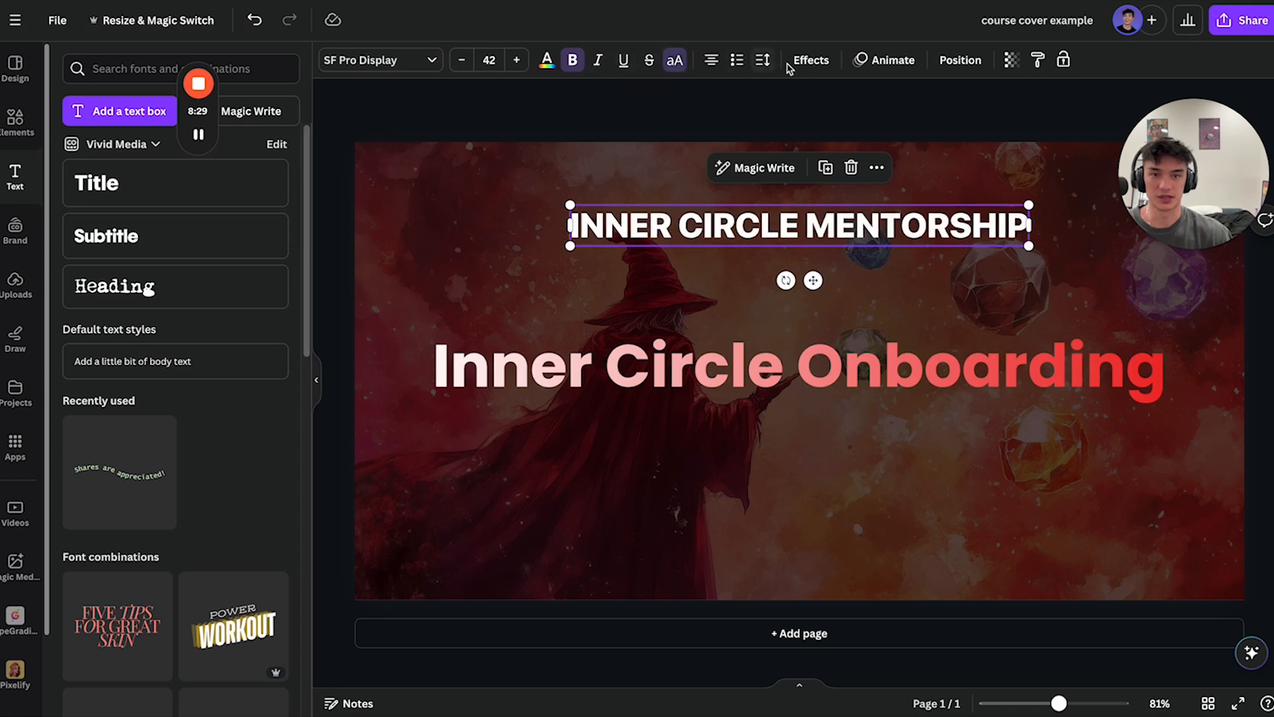
pyautogui.click(809, 61)
pyautogui.click(121, 247)
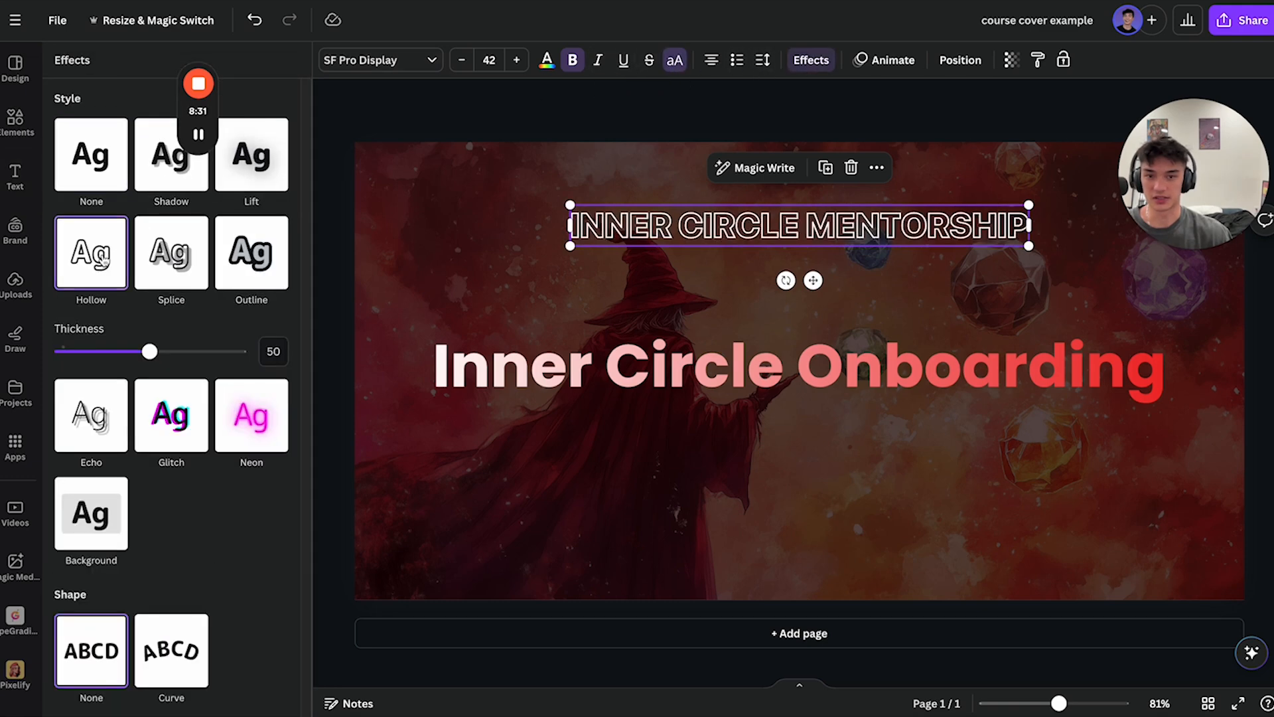
pyautogui.hotkey('ctrl', 'Tab')
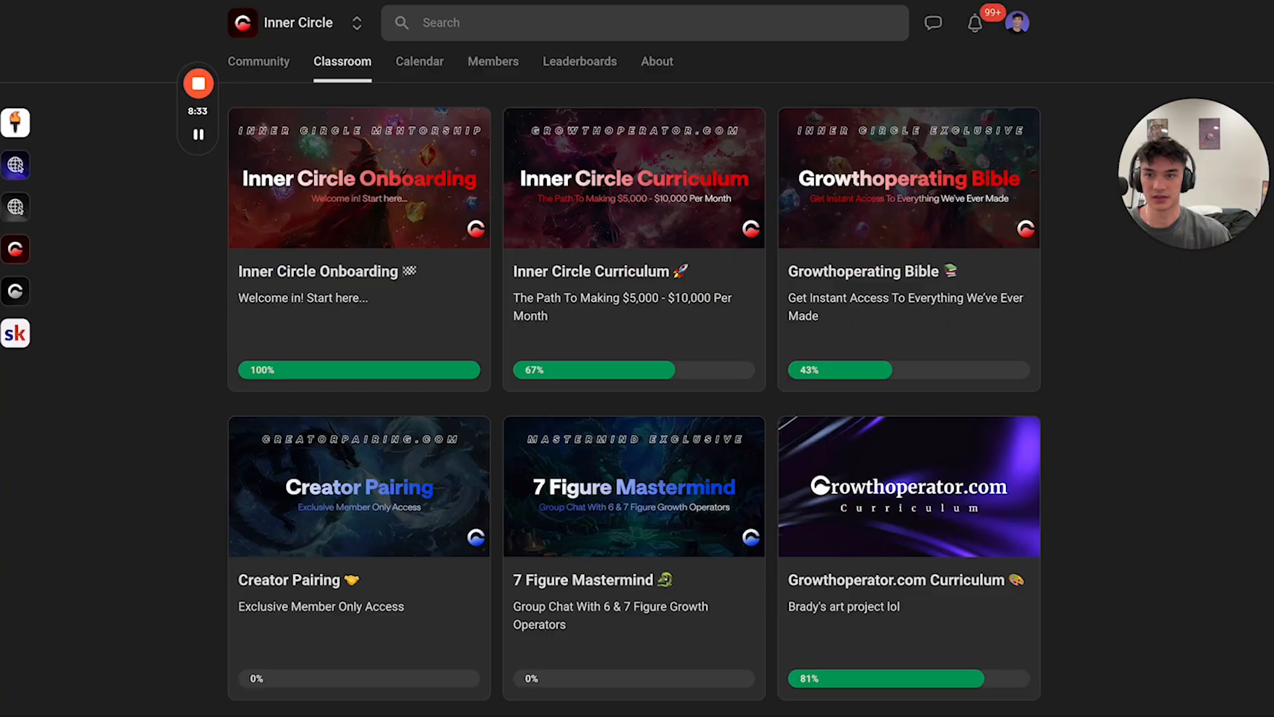
pyautogui.hotkey('ctrl', 'shift', 'Tab')
# Step: Widen the letter spacing of the mentorship heading until it nearly matches the title's width, and italicize it
pyautogui.click(760, 61)
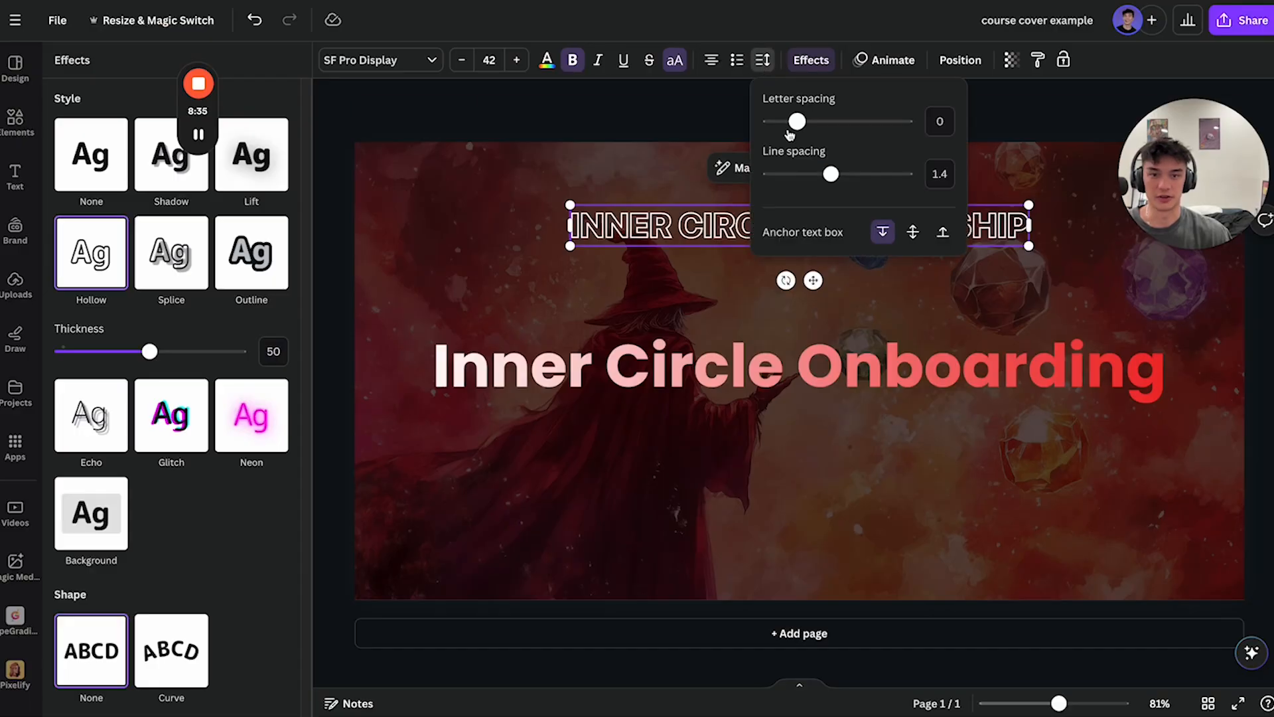
pyautogui.moveTo(801, 124); pyautogui.dragTo(835, 123)
pyautogui.click(598, 60)
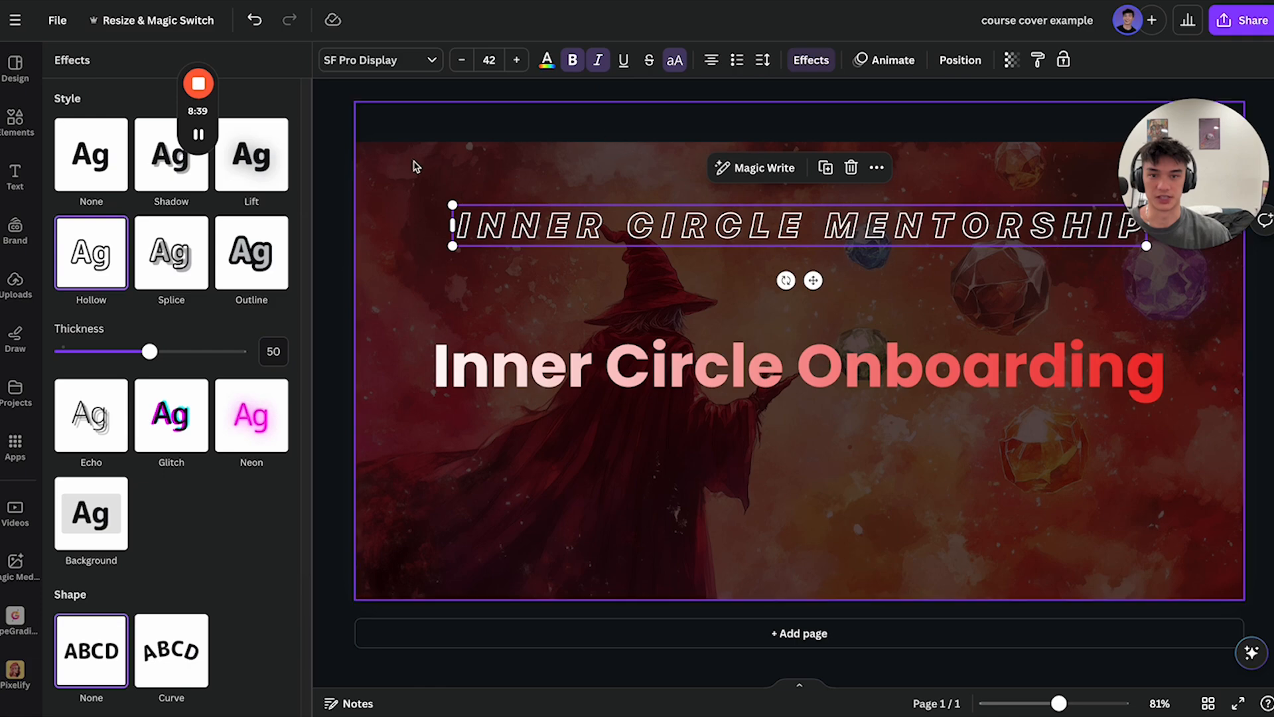
pyautogui.click(613, 183)
pyautogui.click(665, 246)
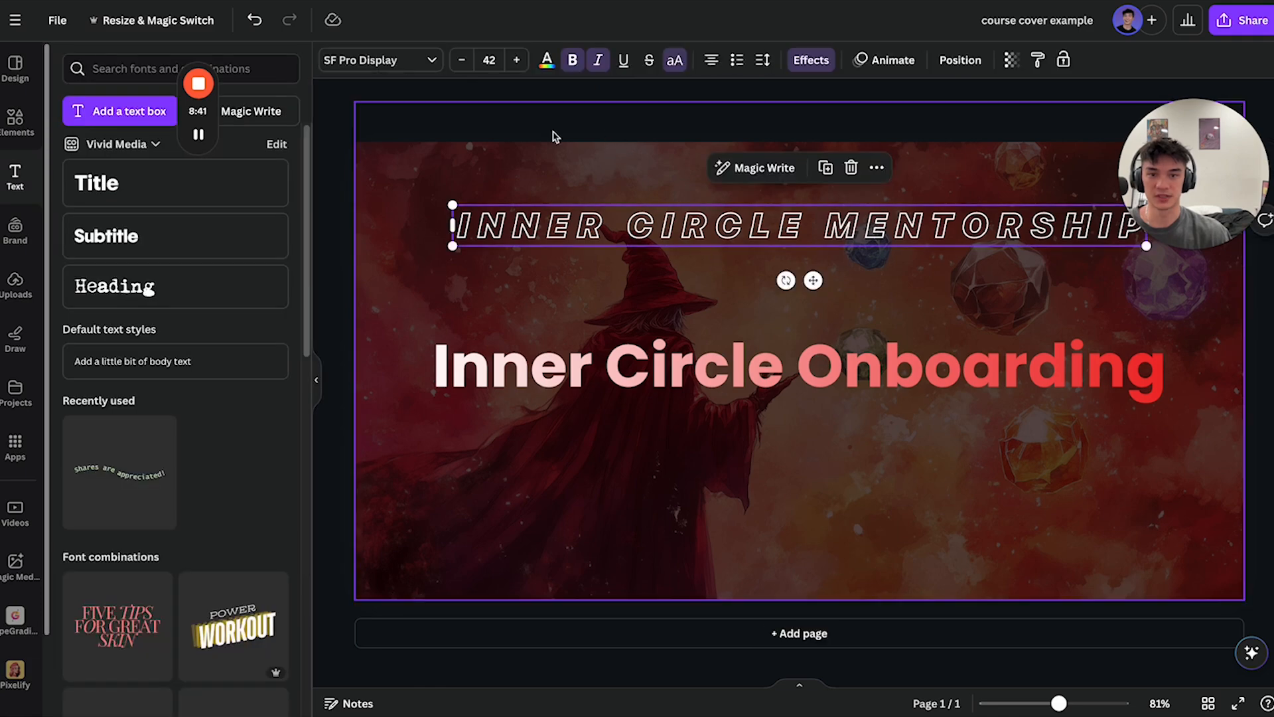
# Step: Compare the heading's placement with the Skool covers and move it slightly higher above the gradient title
pyautogui.click(299, 2)
pyautogui.click(398, 1)
pyautogui.click(758, 236)
pyautogui.click(737, 265)
pyautogui.click(715, 229)
pyautogui.click(716, 232)
pyautogui.click(713, 258)
pyautogui.moveTo(701, 223); pyautogui.dragTo(701, 215)
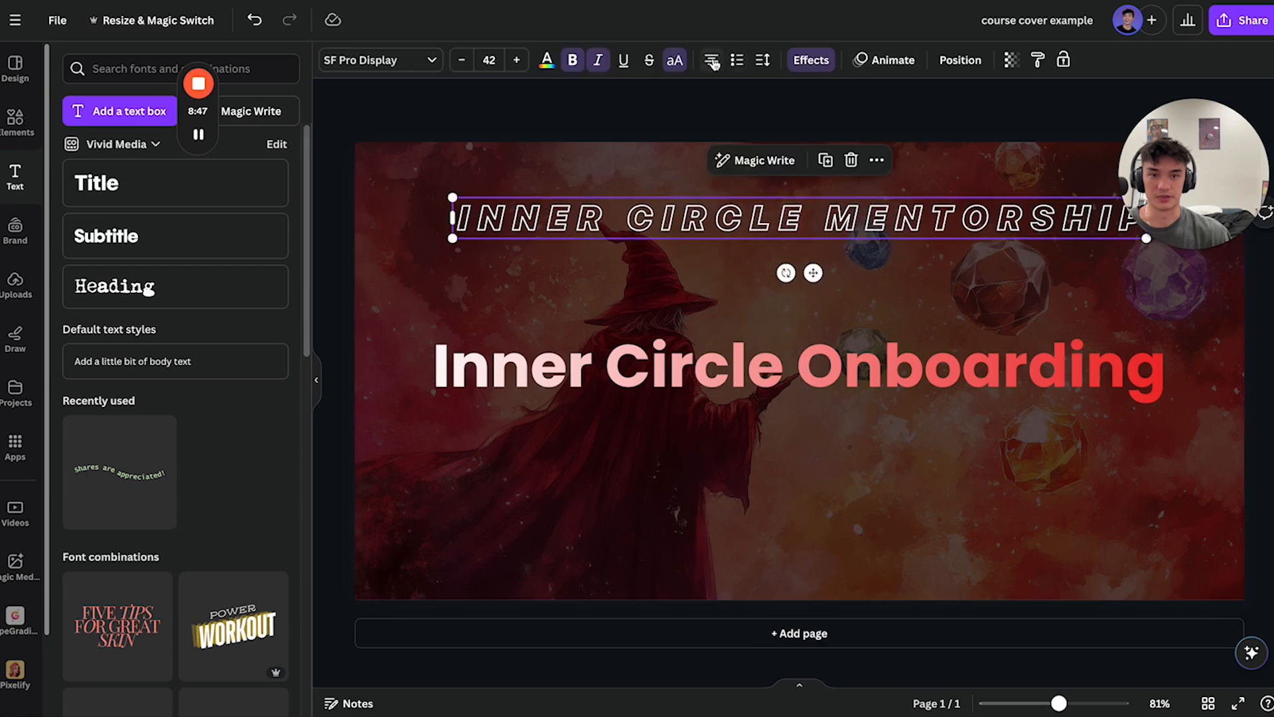
# Step: Set the mentorship heading's transparency to 80
pyautogui.click(1011, 59)
pyautogui.click(994, 124)
pyautogui.write('80')
pyautogui.press('Return')
pyautogui.click(722, 311)
# Step: Raise the mentorship heading a little further toward the cover's upper edge and check the Skool covers again
pyautogui.click(694, 217)
pyautogui.moveTo(695, 216); pyautogui.dragTo(693, 209)
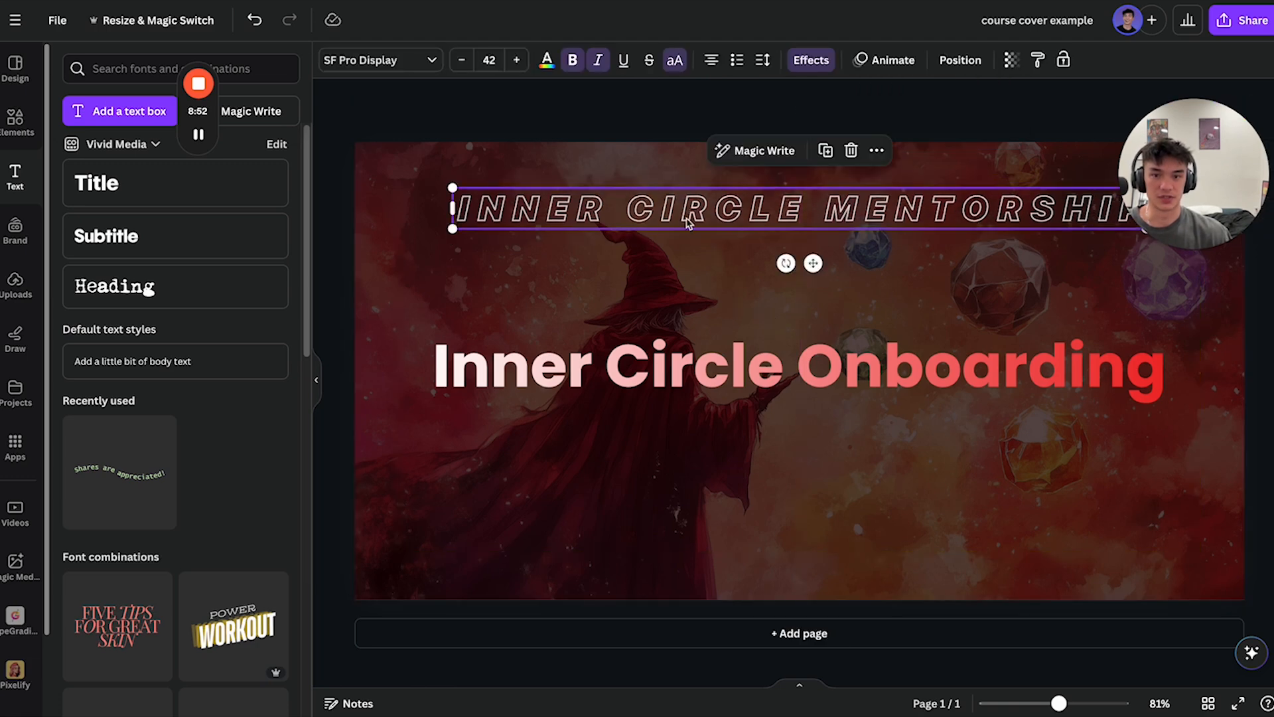
pyautogui.click(674, 443)
pyautogui.hotkey('ctrl', 'Tab')
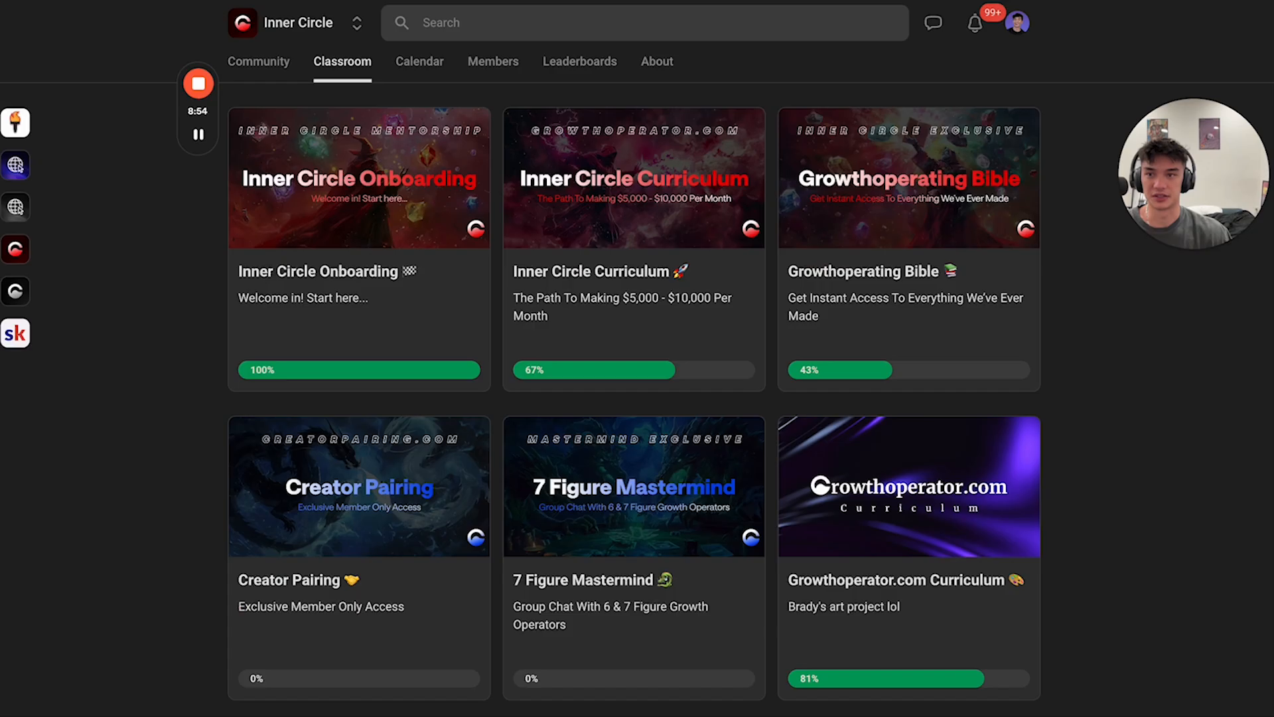
# Step: In Canva, duplicate the gradient title just below the original and replace the copy's text with "Welcome In! Start Here..."
pyautogui.hotkey('ctrl', 'shift', 'Tab')
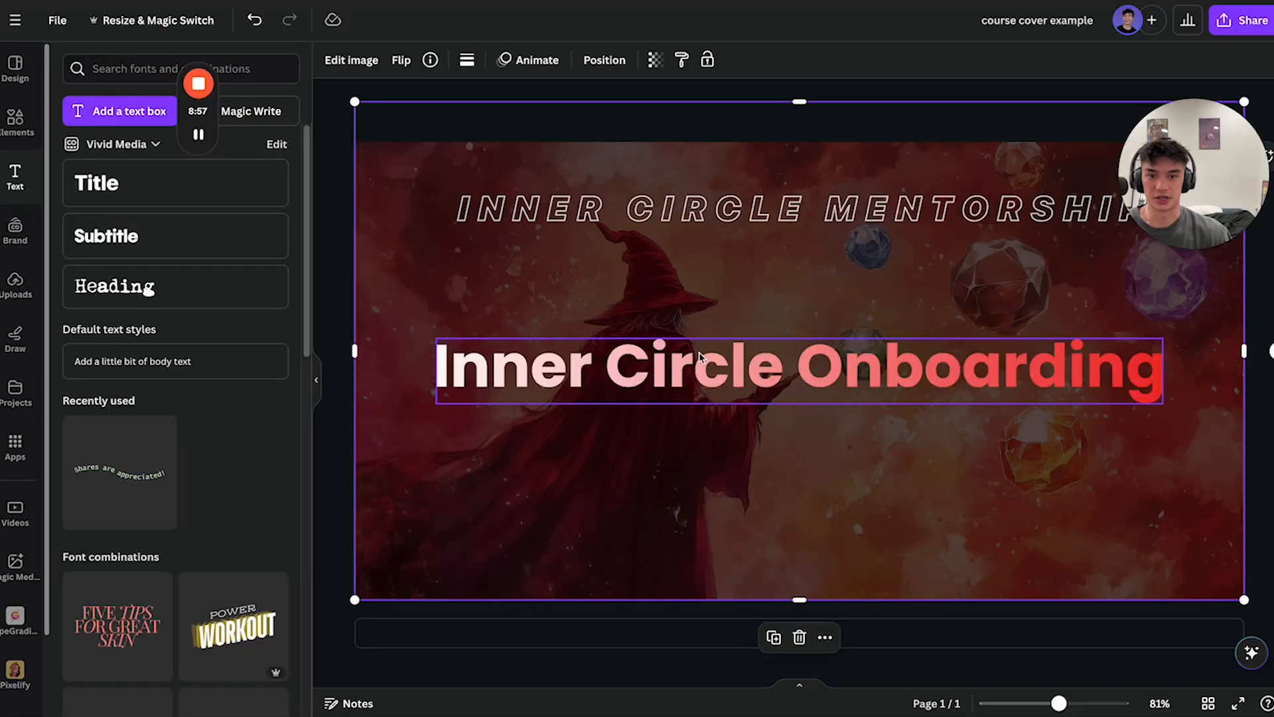
pyautogui.click(718, 396)
pyautogui.press('super+d')
pyautogui.moveTo(723, 399); pyautogui.dragTo(724, 456)
pyautogui.press('super+a')
pyautogui.write('Welcome i')
pyautogui.write('n')
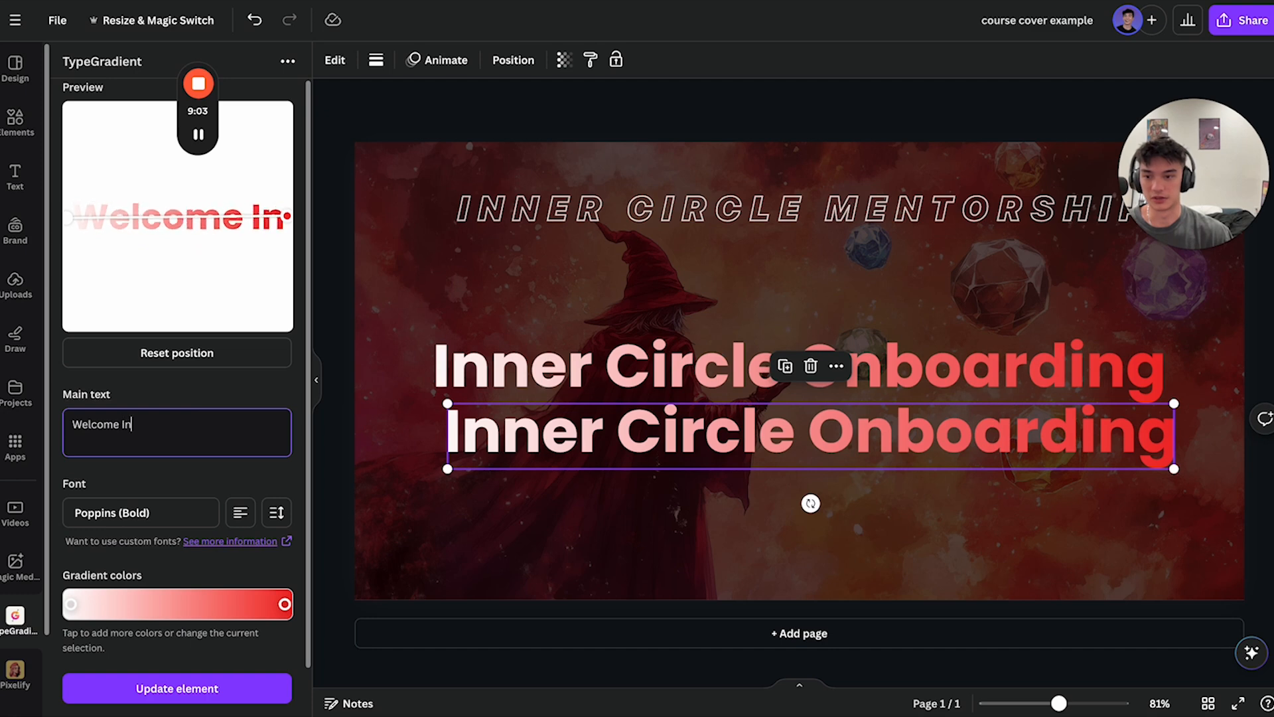
pyautogui.write('! Start Here...')
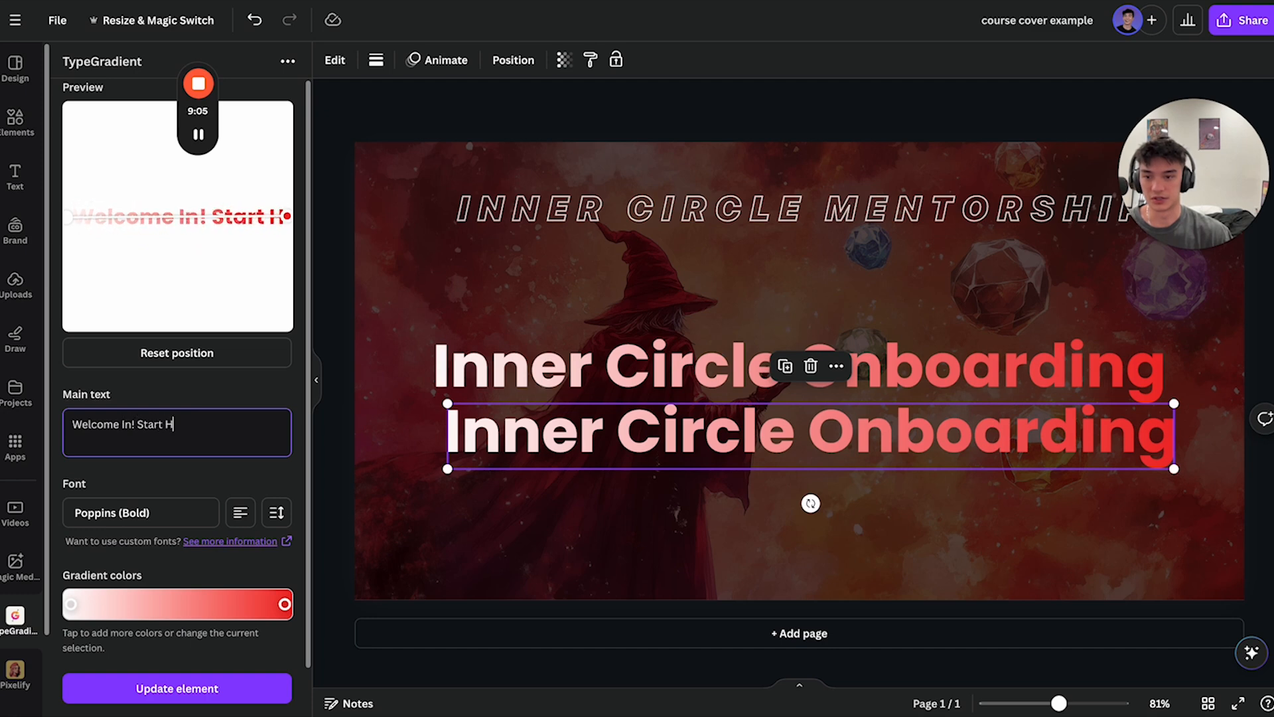
# Step: Set the subtitle's font to Poppins Regular and apply the new text and font to the element
pyautogui.click(193, 516)
pyautogui.click(166, 271)
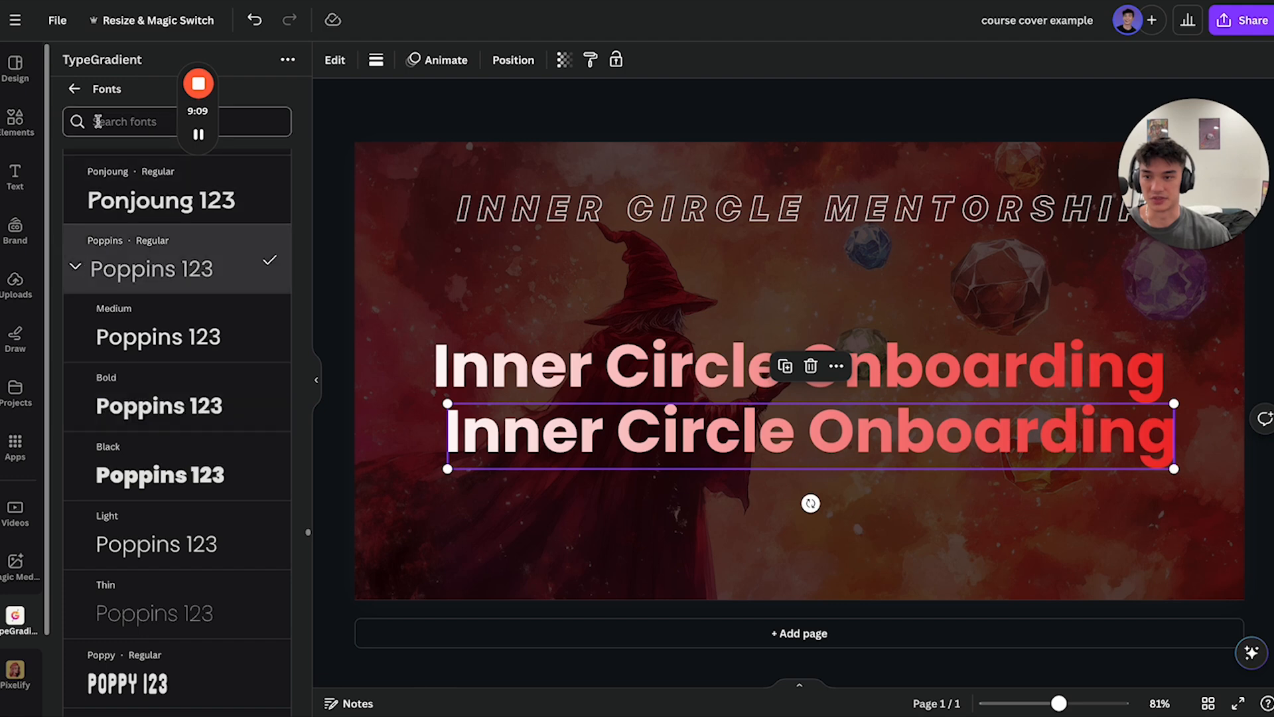
pyautogui.click(74, 89)
pyautogui.click(188, 635)
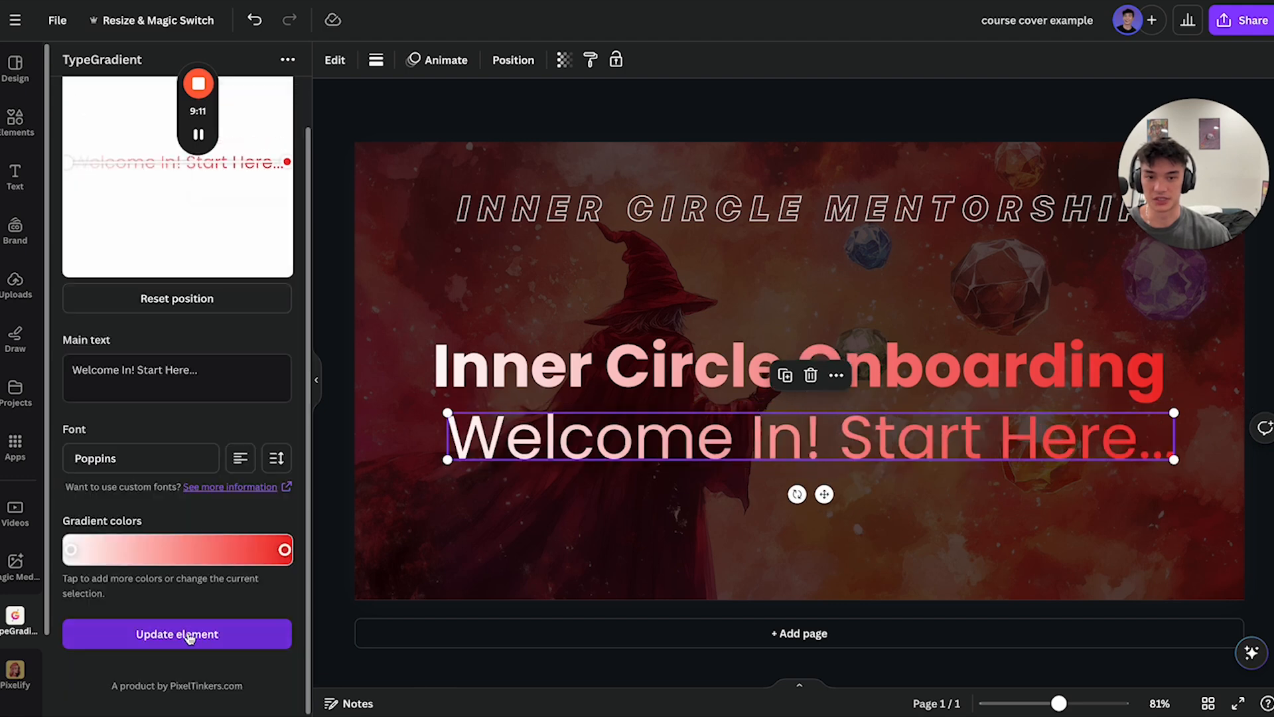
# Step: Reverse the subtitle's gradient horizontally so it runs from red to white, and apply it to the element
pyautogui.moveTo(286, 162); pyautogui.dragTo(216, 214)
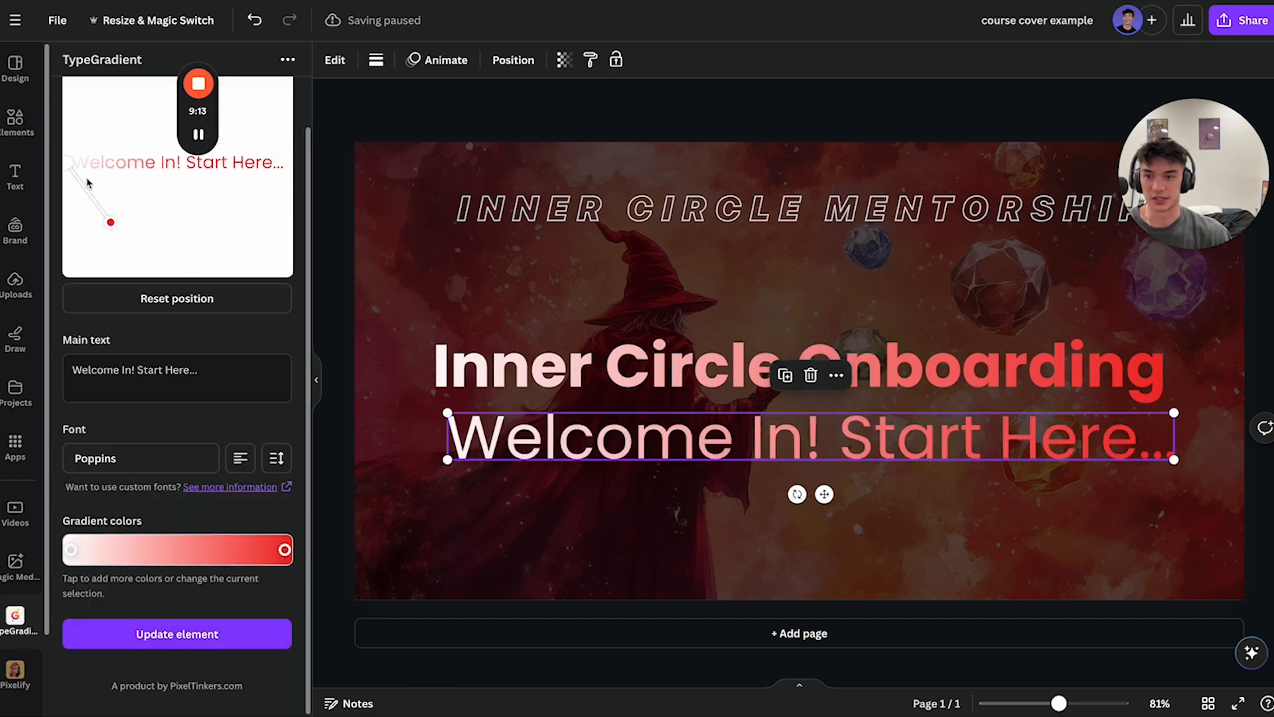
pyautogui.moveTo(95, 162); pyautogui.dragTo(282, 195)
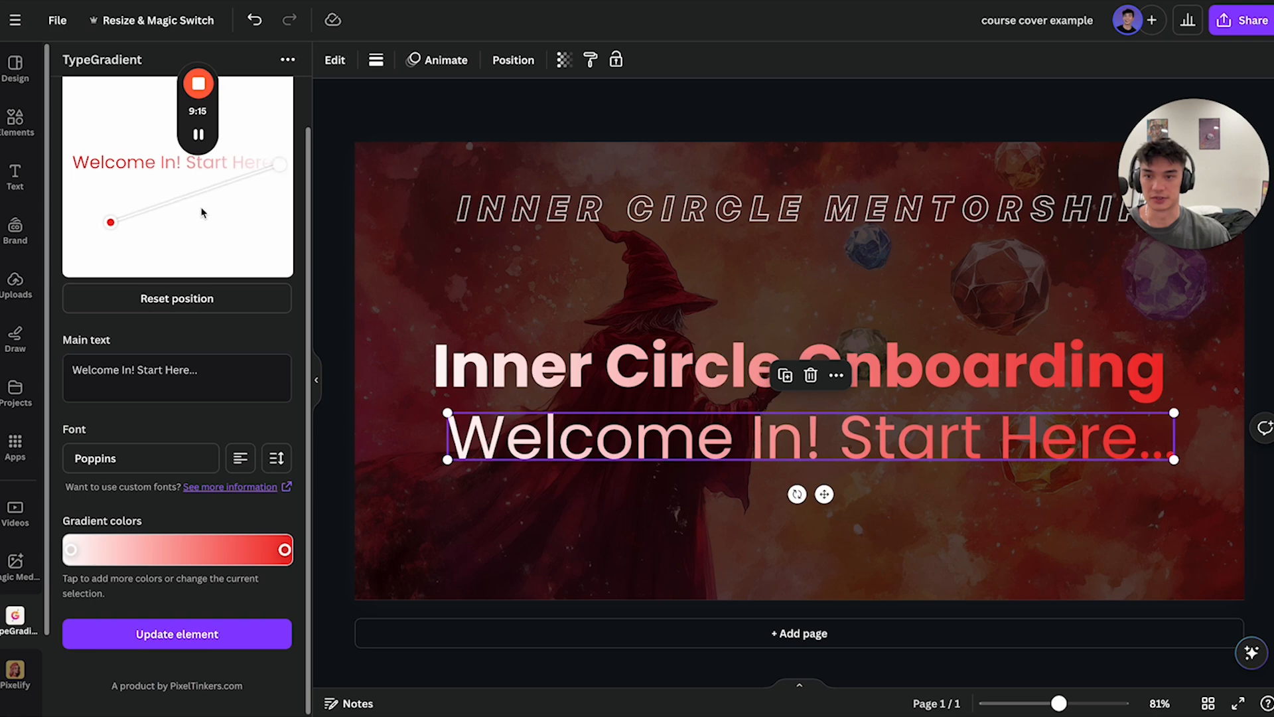
pyautogui.moveTo(111, 224); pyautogui.dragTo(71, 172)
pyautogui.click(176, 636)
# Step: Shrink the subtitle to about half the title's width, center it just beneath the title, and check the layout against the Skool covers
pyautogui.moveTo(460, 404); pyautogui.dragTo(824, 436)
pyautogui.moveTo(995, 462); pyautogui.dragTo(791, 432)
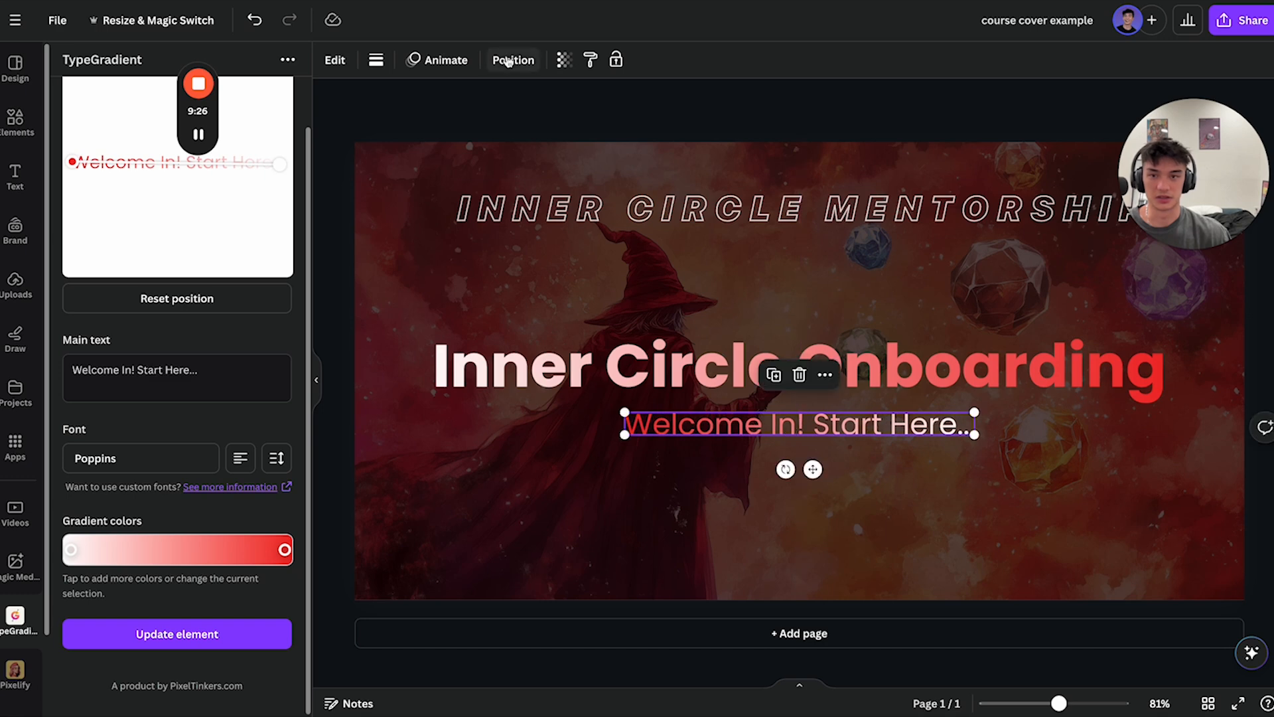
pyautogui.click(512, 60)
pyautogui.click(687, 376)
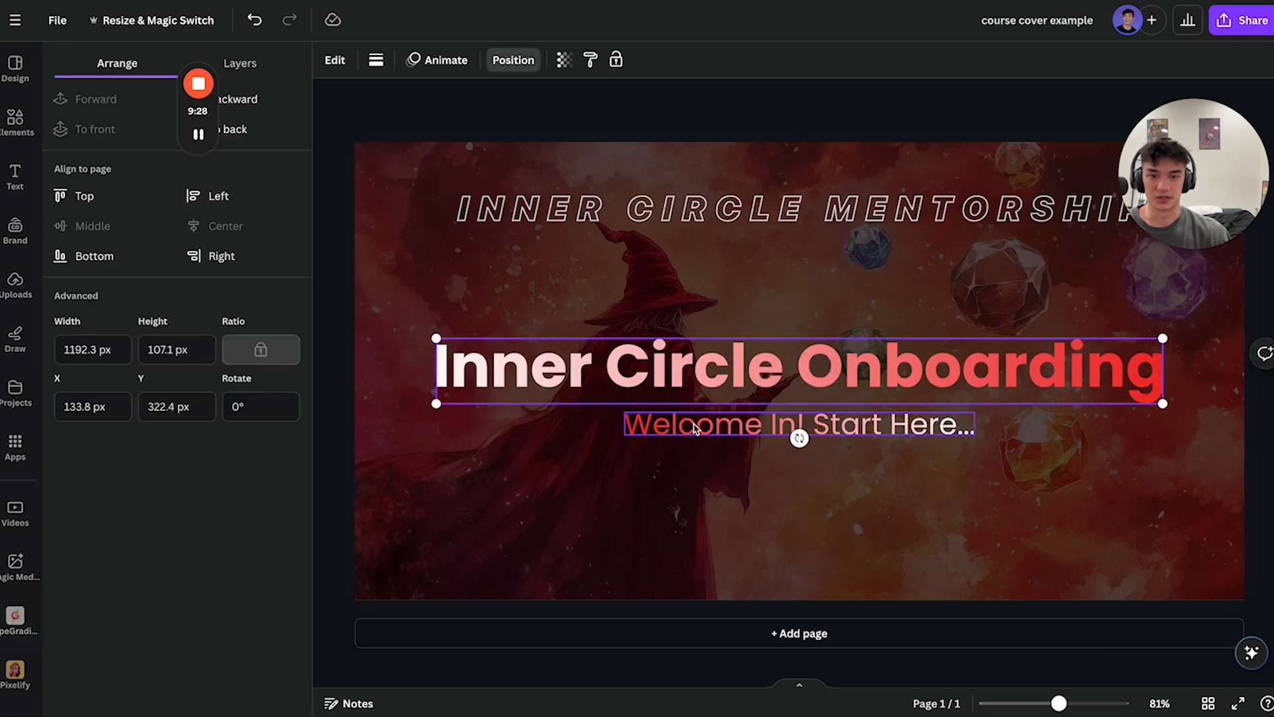
pyautogui.hotkey('ctrl', 'Tab')
pyautogui.hotkey('ctrl', 'shift', 'Tab')
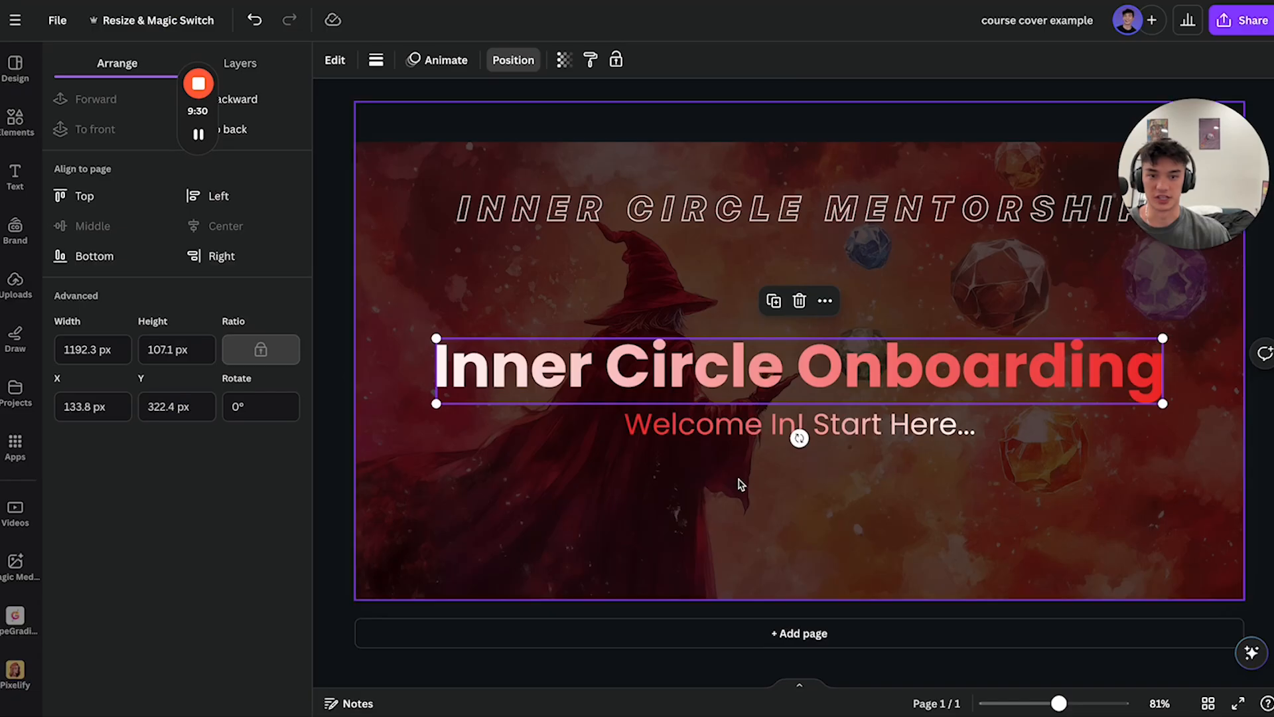
# Step: Add the white globe-and-cursor logo from the uploaded images and place it small in the cover's lower-right corner
pyautogui.click(1097, 468)
pyautogui.click(15, 120)
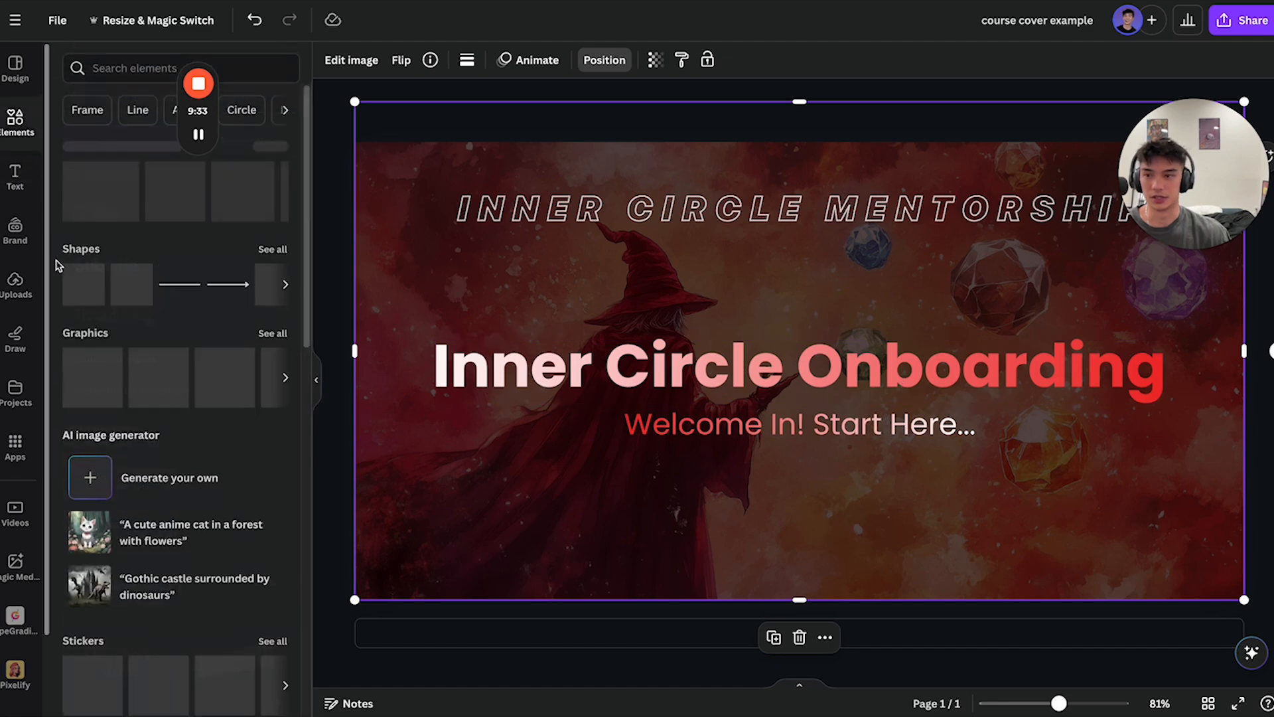
pyautogui.click(14, 284)
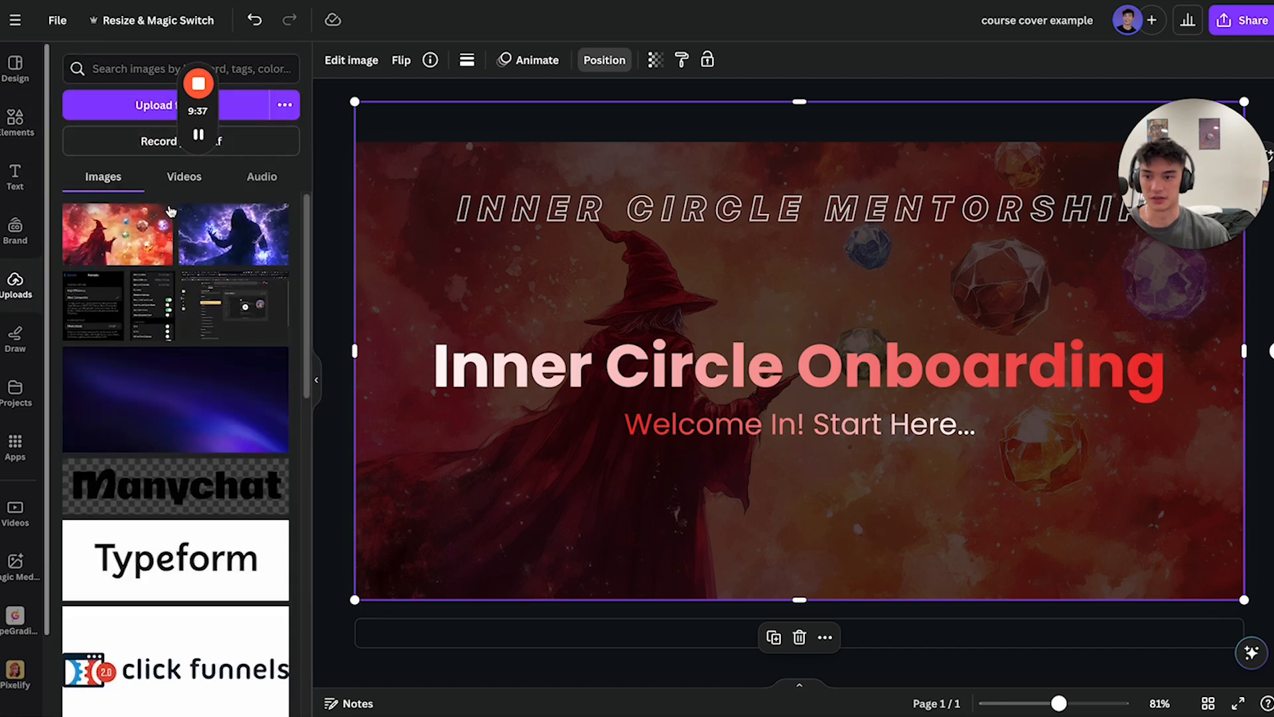
pyautogui.scroll(-10, 164, 324)
pyautogui.scroll(-15, 164, 324)
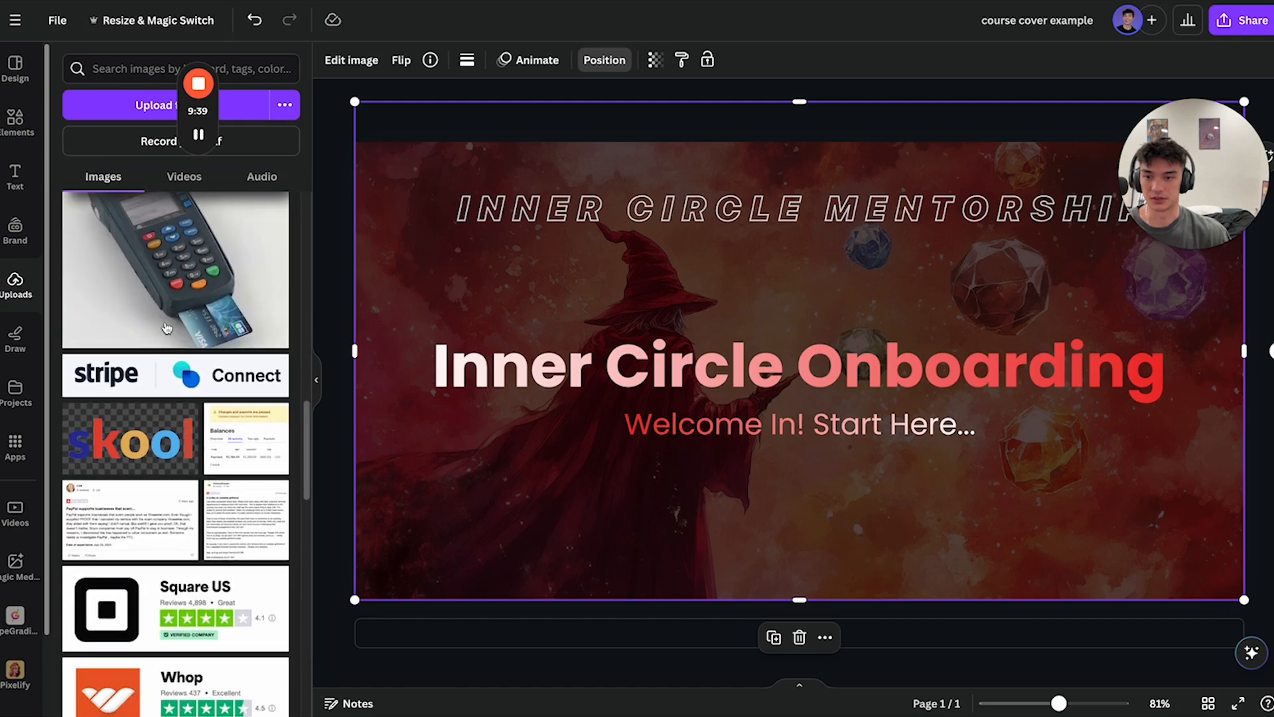
pyautogui.scroll(-15, 169, 331)
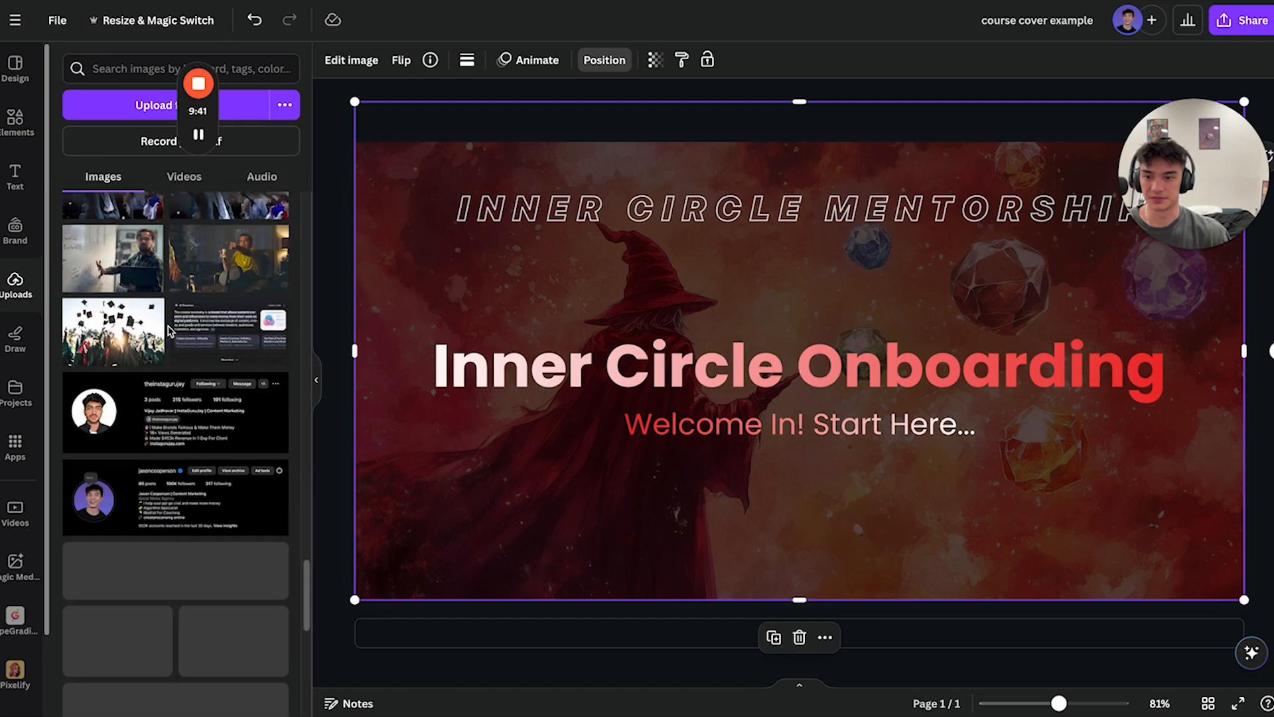
pyautogui.scroll(-15, 170, 331)
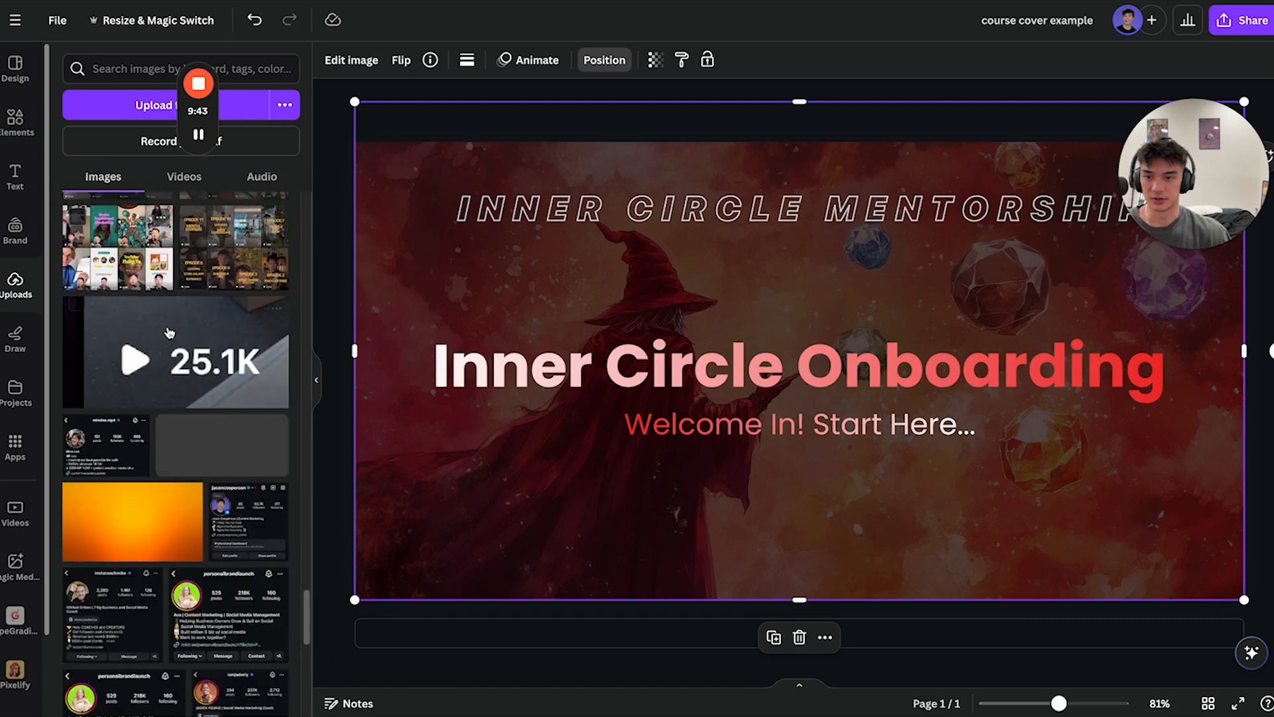
pyautogui.scroll(-15, 171, 335)
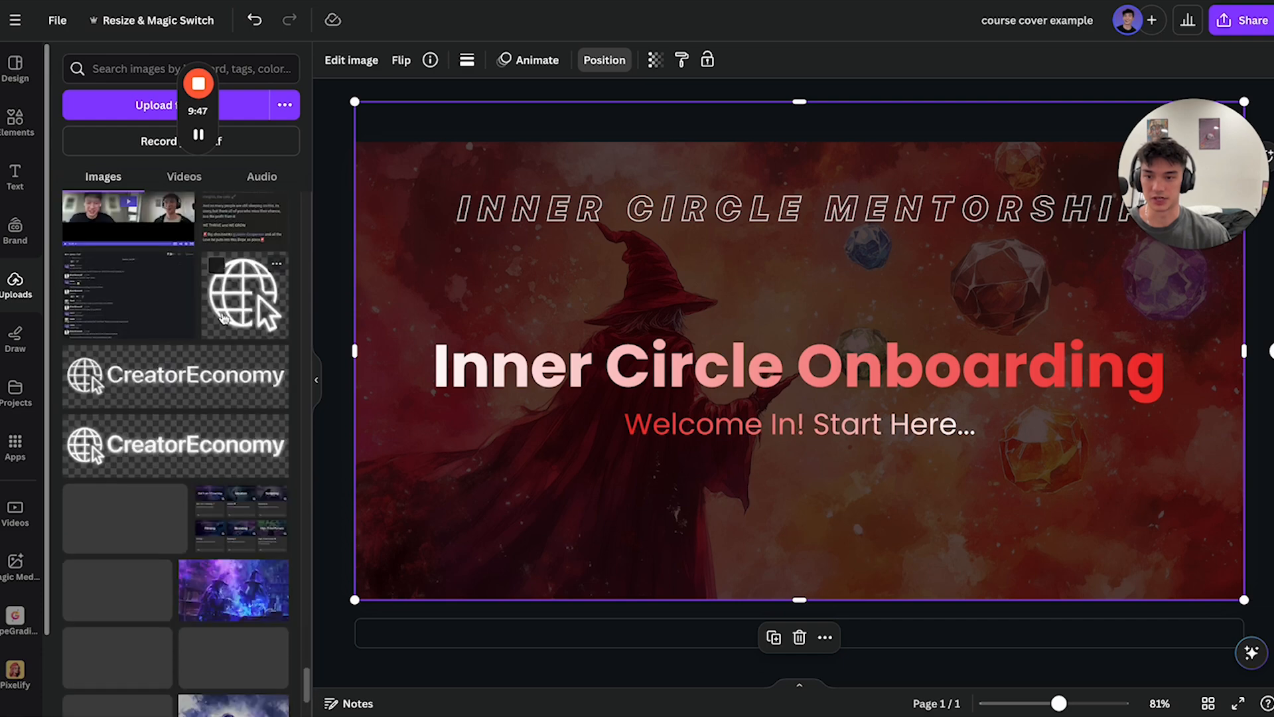
pyautogui.click(245, 295)
pyautogui.moveTo(953, 221); pyautogui.dragTo(1160, 527)
pyautogui.click(890, 540)
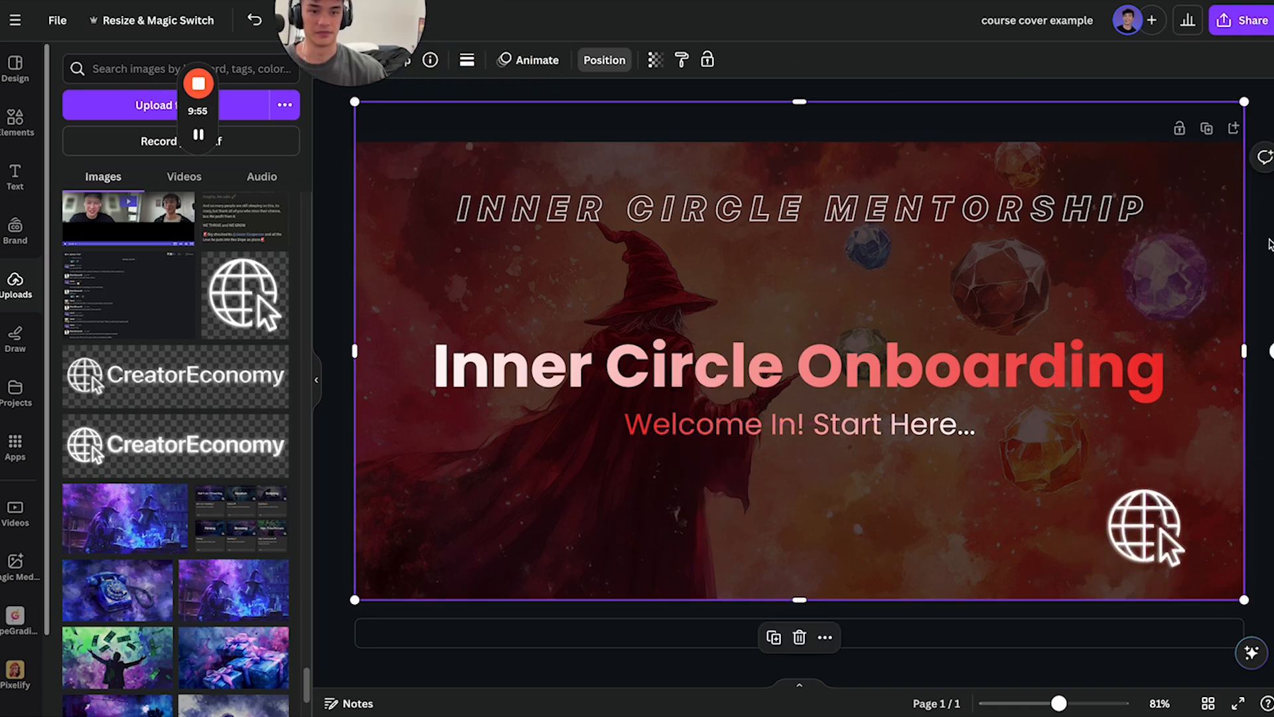
pyautogui.click(1263, 299)
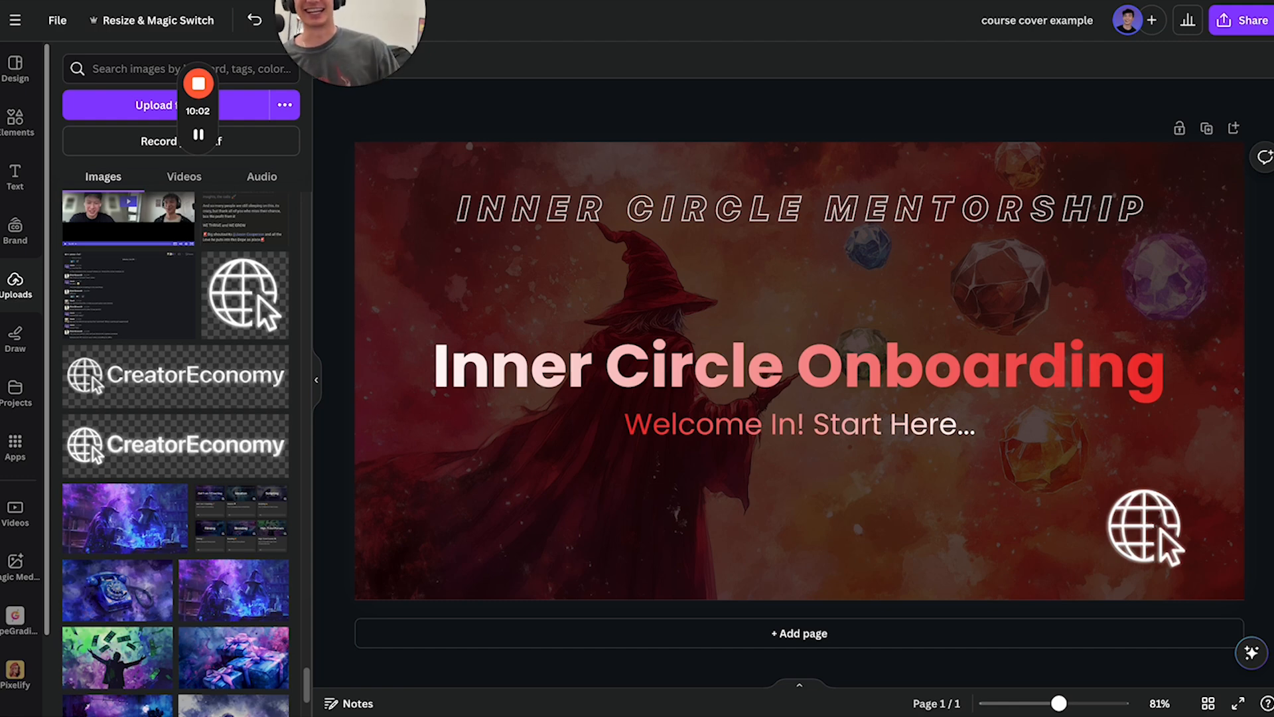
# Step: Compare the cover with the Creator Economy course covers in the Skool classroom and return to Canva
pyautogui.moveTo(352, 40); pyautogui.dragTo(201, 261)
pyautogui.hotkey('ctrl', 'Tab')
pyautogui.click(1062, 213)
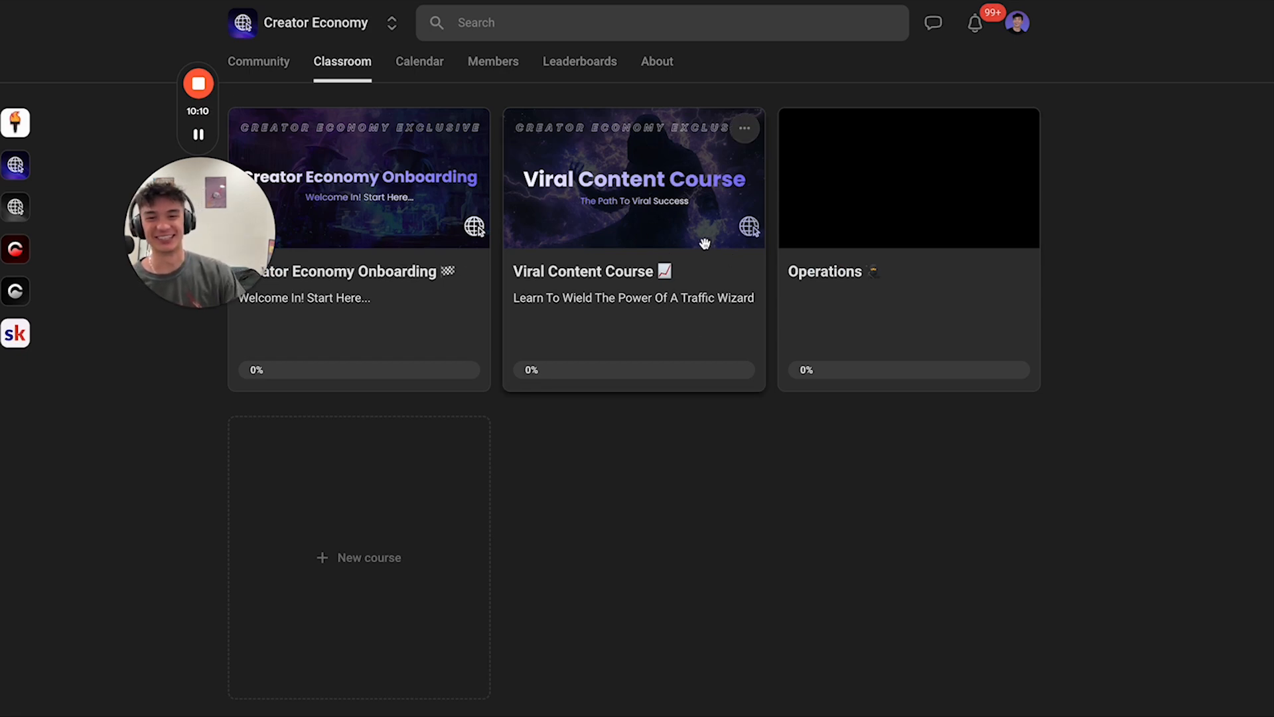
pyautogui.hotkey('ctrl', 'Tab')
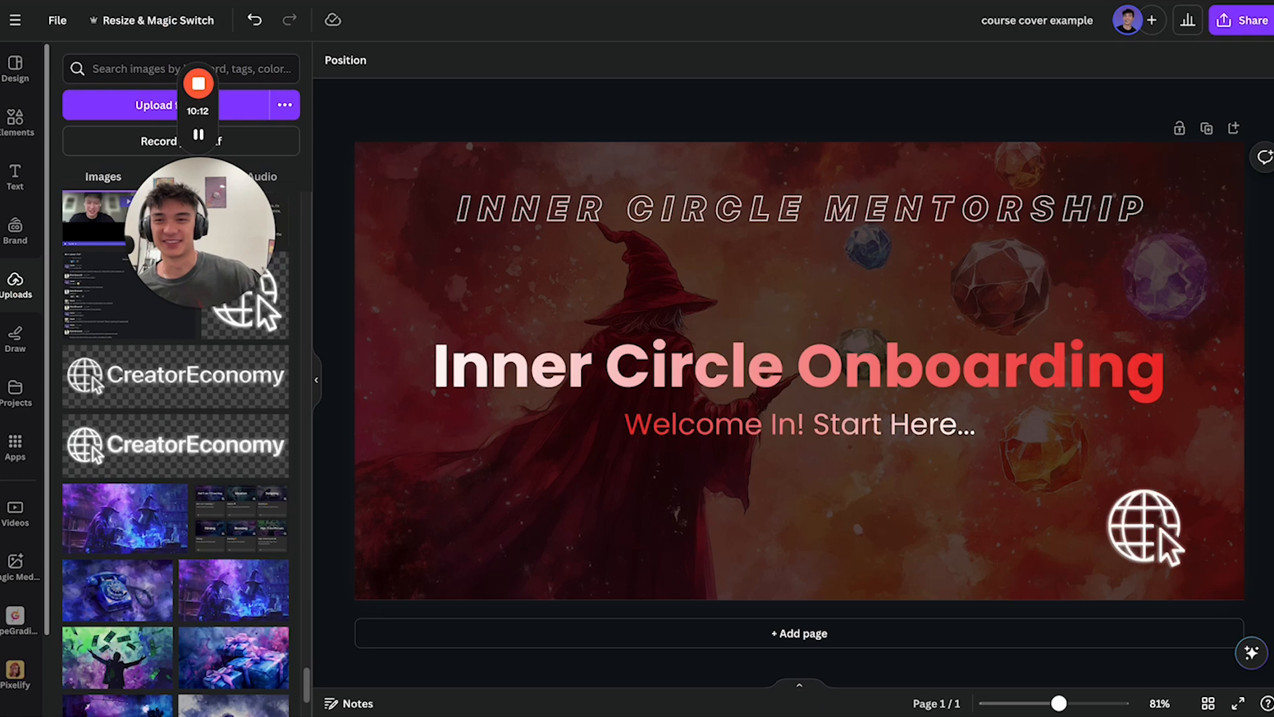